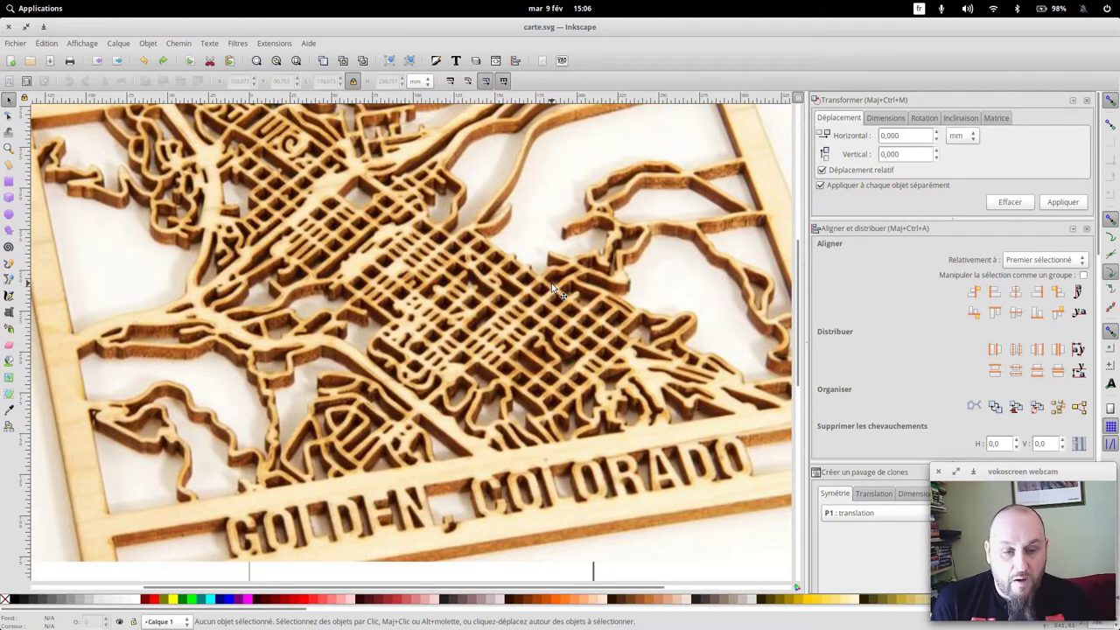
Delete the Golden, Colorado map image from the canvas.
{"action": "left_click", "coordinate": [486, 278]}
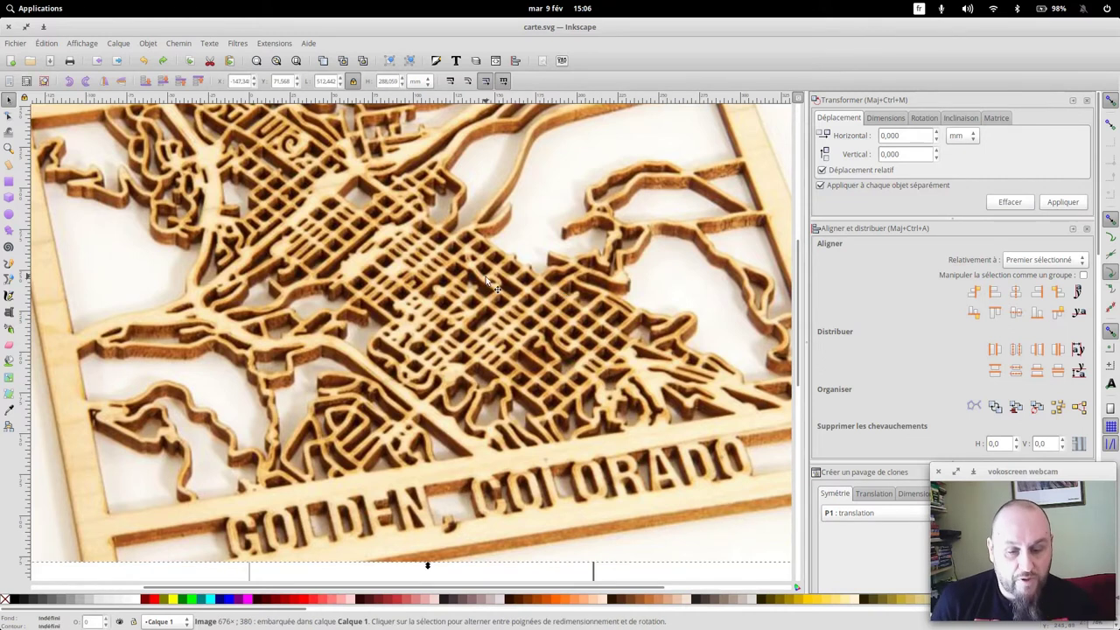
{"action": "key", "text": "Delete"}
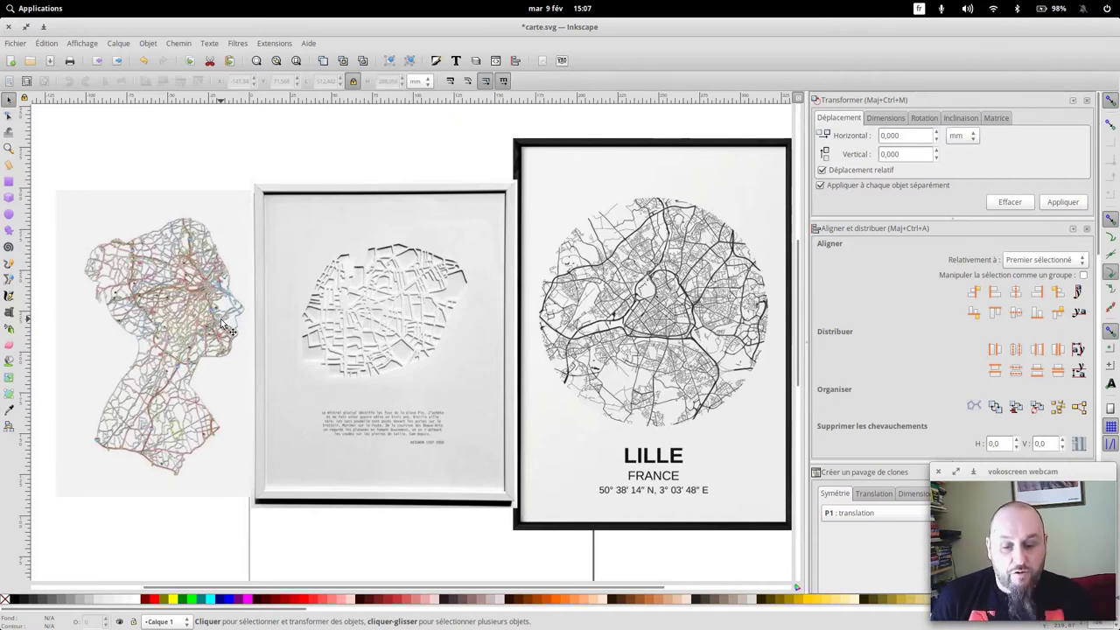
Delete the Lille poster, the embossed framed map and the silhouette portrait map.
{"action": "left_click", "coordinate": [671, 319]}
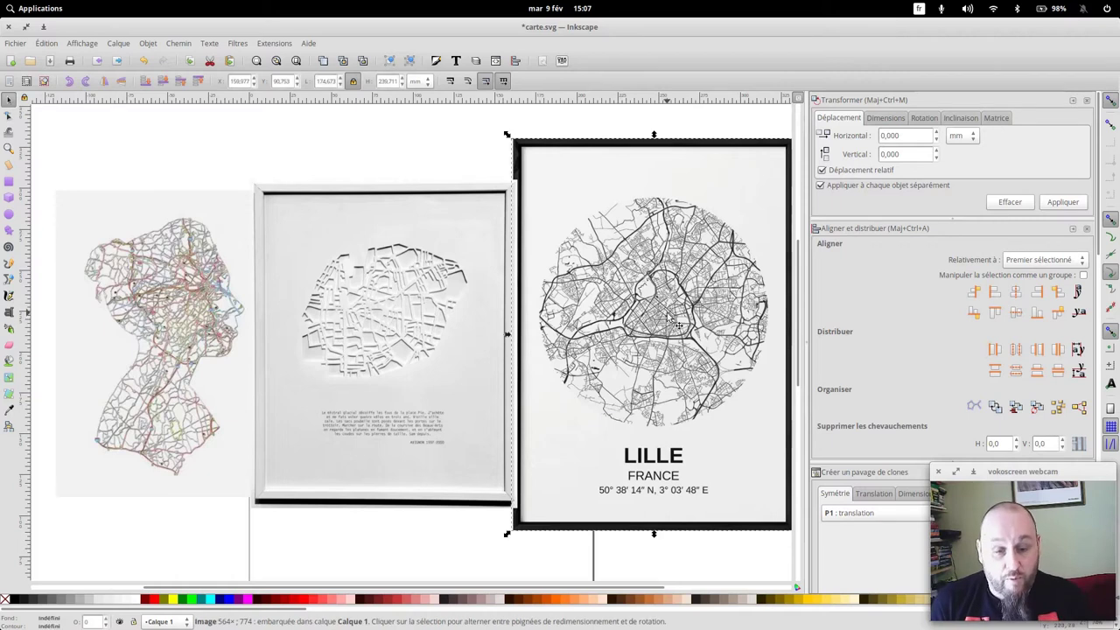
{"action": "key", "text": "Delete"}
{"action": "left_click", "coordinate": [454, 331]}
{"action": "key", "text": "Delete"}
{"action": "left_click", "coordinate": [213, 332]}
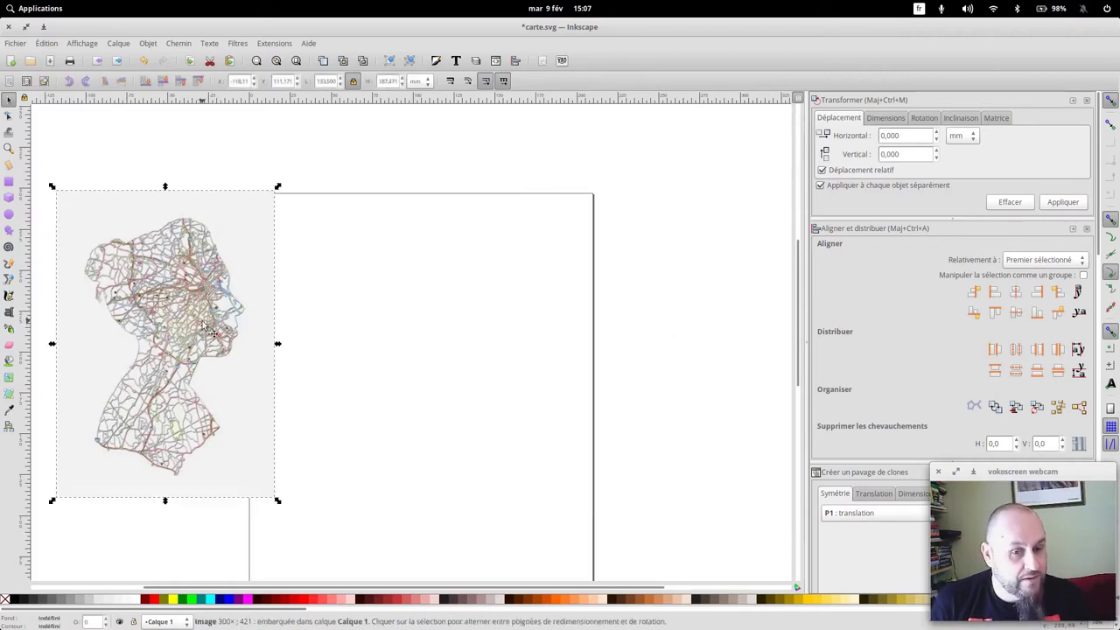
{"action": "key", "text": "Delete"}
Switch to the Chromium window showing the Styling Wizard.
{"action": "key", "text": "alt+Tab"}
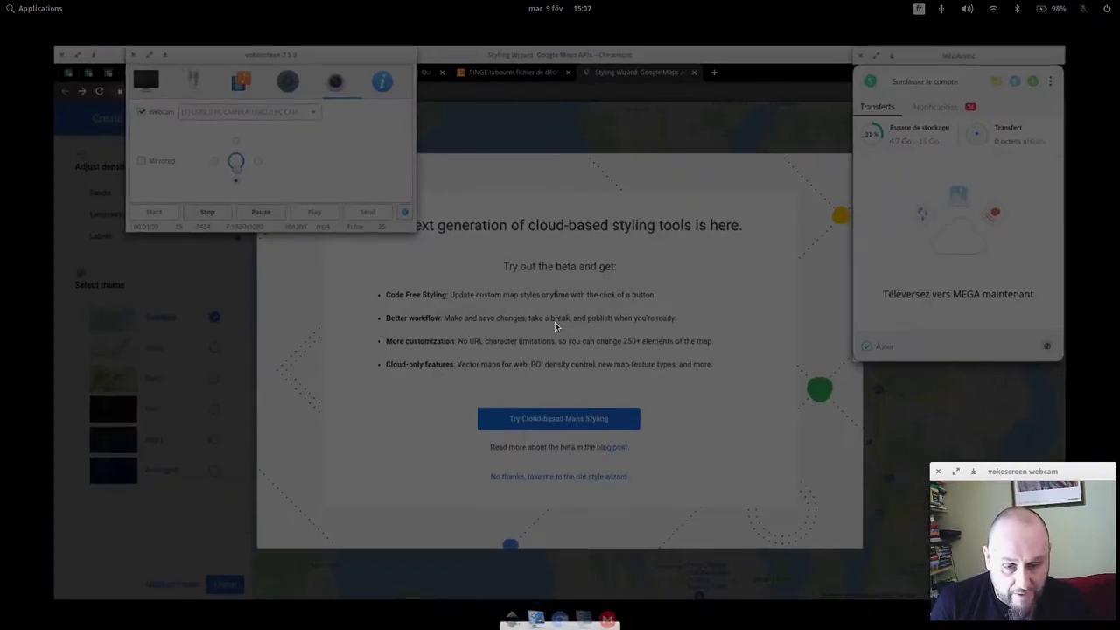
{"action": "key", "text": "alt+Tab"}
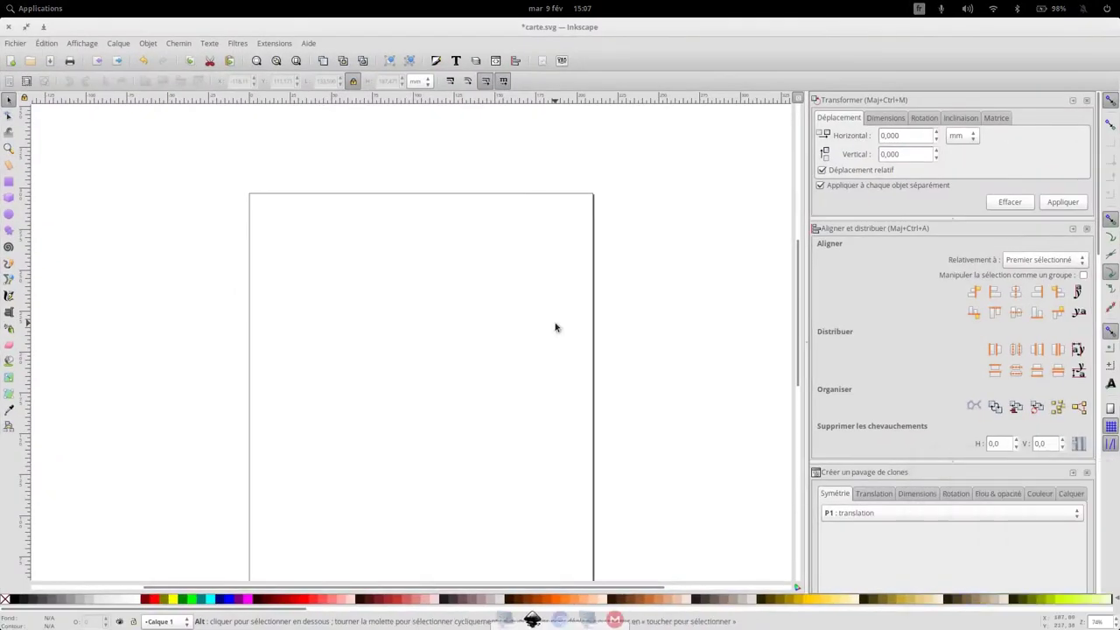
{"action": "key", "text": "alt+Tab"}
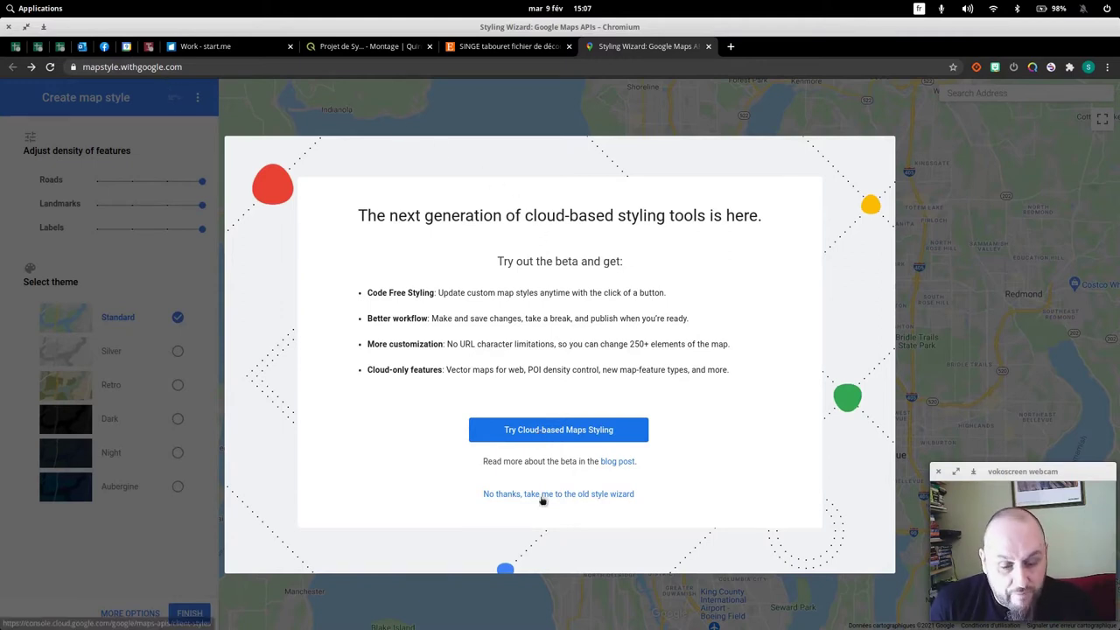
Stay in the old style wizard and search for Square des Martyrs, Charleroi.
{"action": "left_click", "coordinate": [620, 495]}
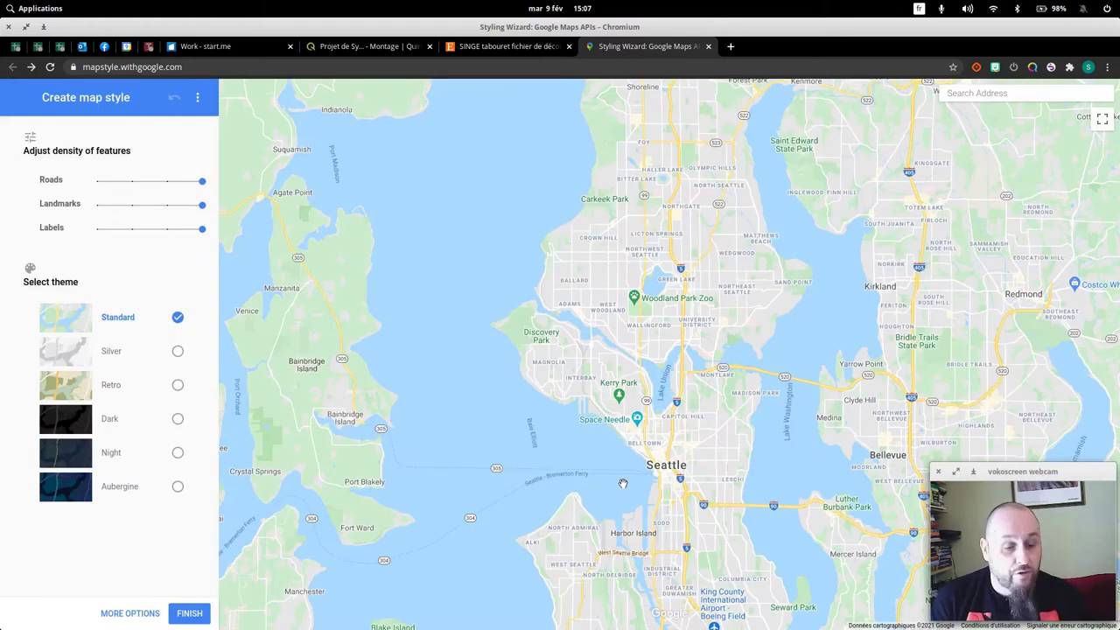
{"action": "left_click", "coordinate": [976, 94]}
{"action": "type", "text": "square des mar"}
{"action": "key", "text": "Down"}
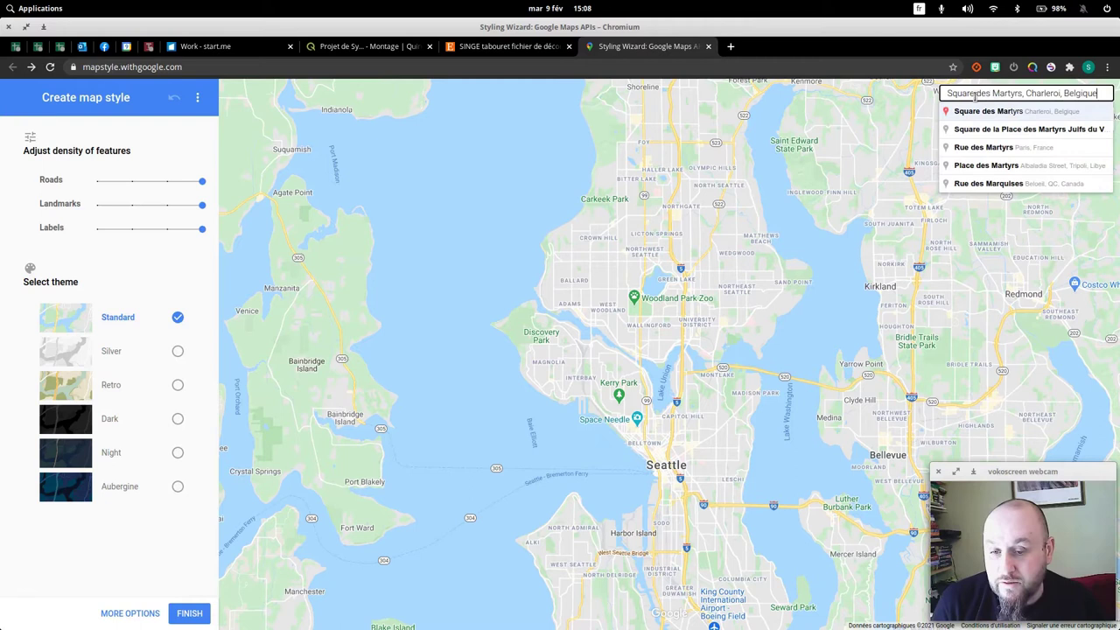
{"action": "key", "text": "Return"}
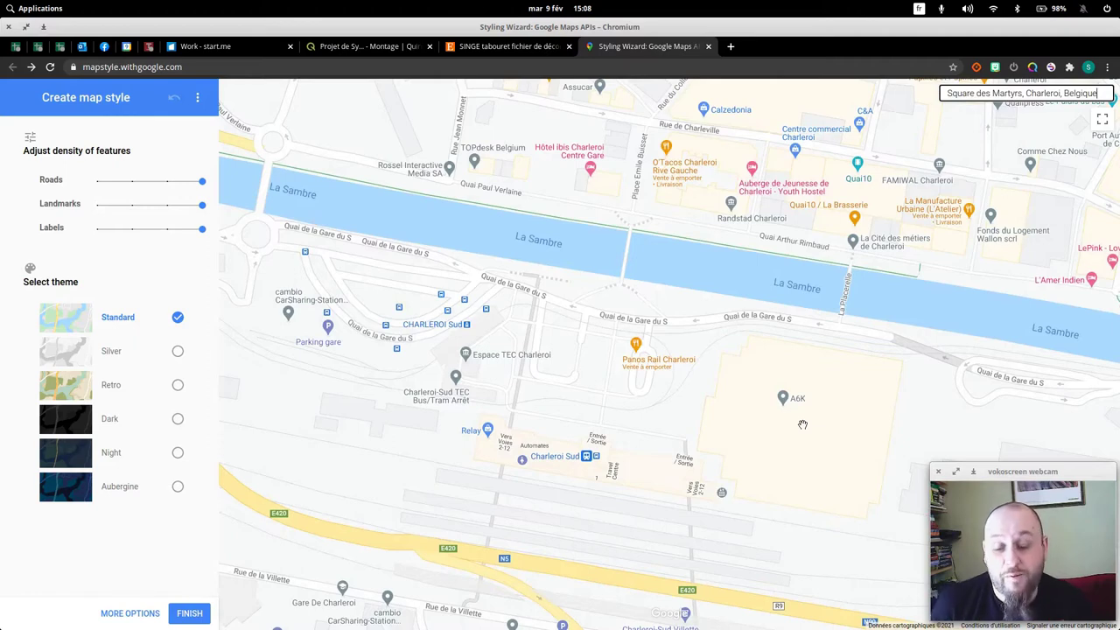
Zoom out, centre on central Charleroi and set label density to none.
{"action": "scroll", "coordinate": [726, 324], "scroll_direction": "down", "scroll_amount": 2}
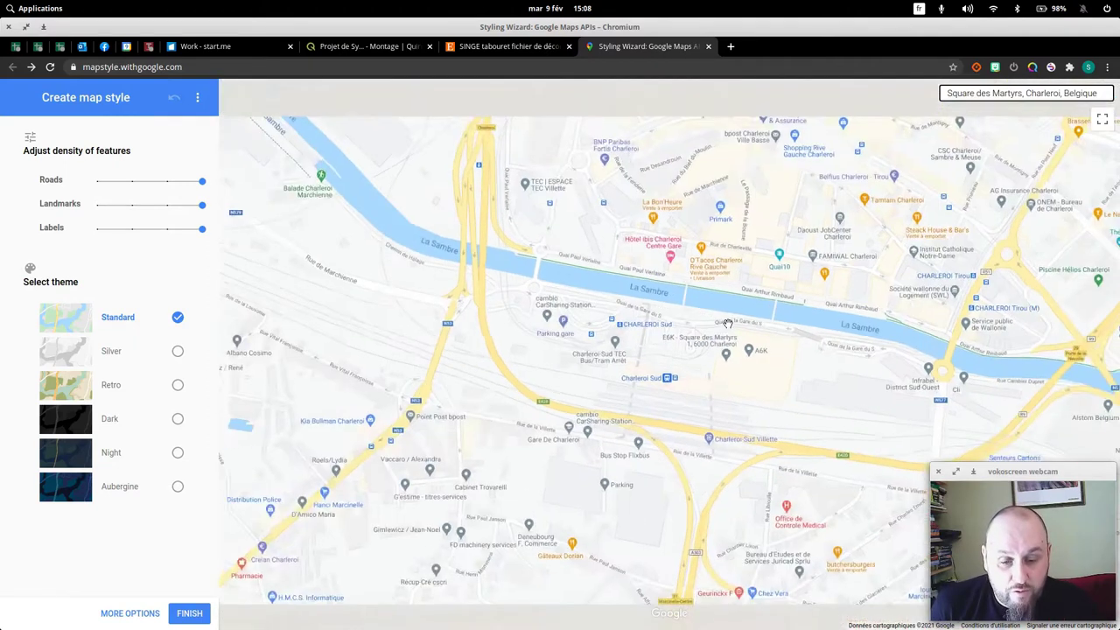
{"action": "scroll", "coordinate": [728, 324], "scroll_direction": "down", "scroll_amount": 2}
{"action": "mouse_move", "coordinate": [801, 162]}
{"action": "left_mouse_down"}
{"action": "mouse_move", "coordinate": [682, 287]}
{"action": "mouse_move", "coordinate": [621, 313]}
{"action": "left_mouse_up"}
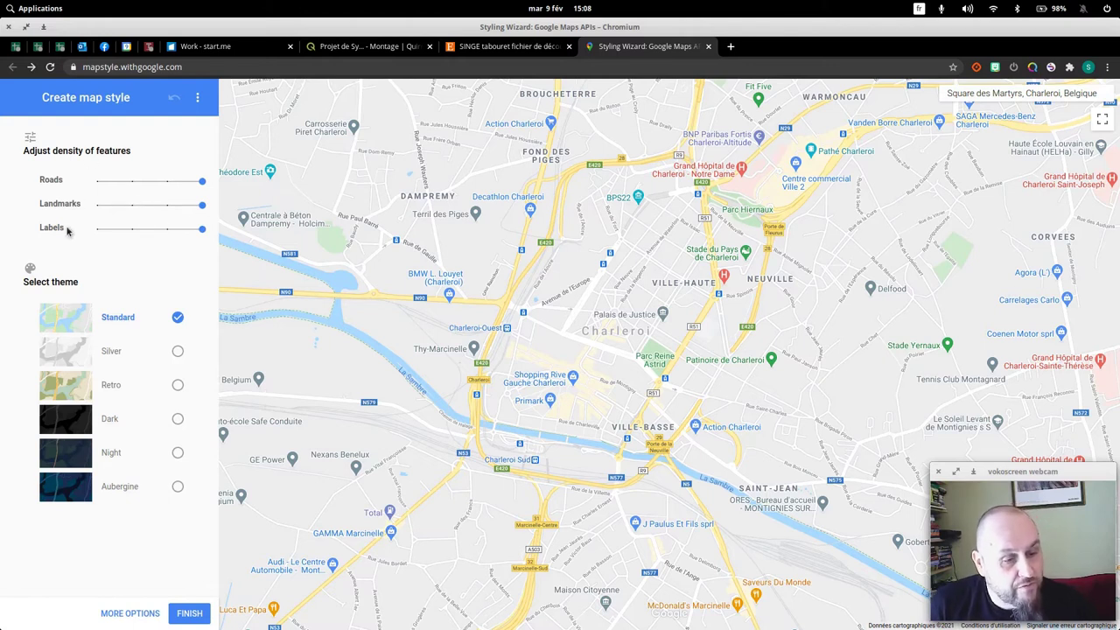
{"action": "left_click_drag", "start_coordinate": [204, 232], "coordinate": [102, 233]}
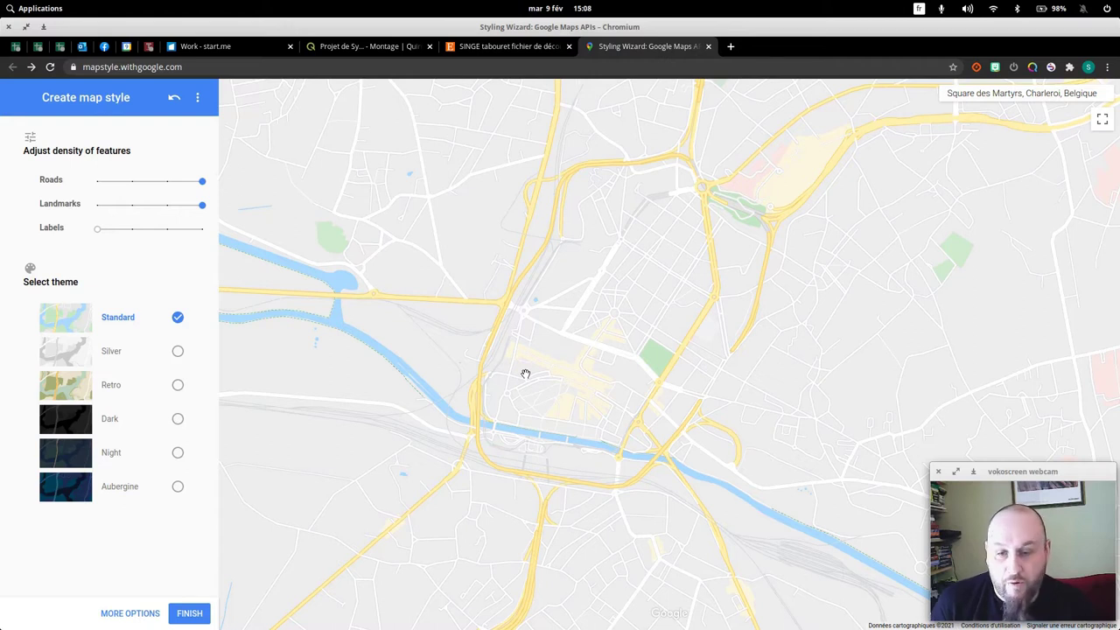
Colour all road elements pure black (#000000) in the advanced styling options.
{"action": "left_click", "coordinate": [131, 613]}
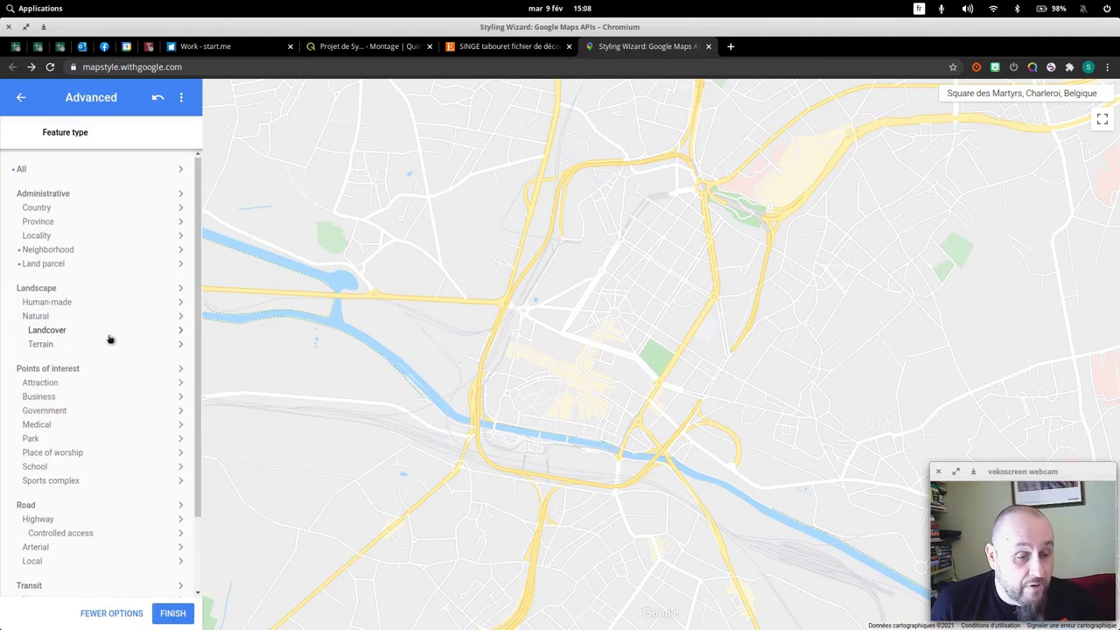
{"action": "scroll", "coordinate": [109, 339], "scroll_direction": "down", "scroll_amount": 2}
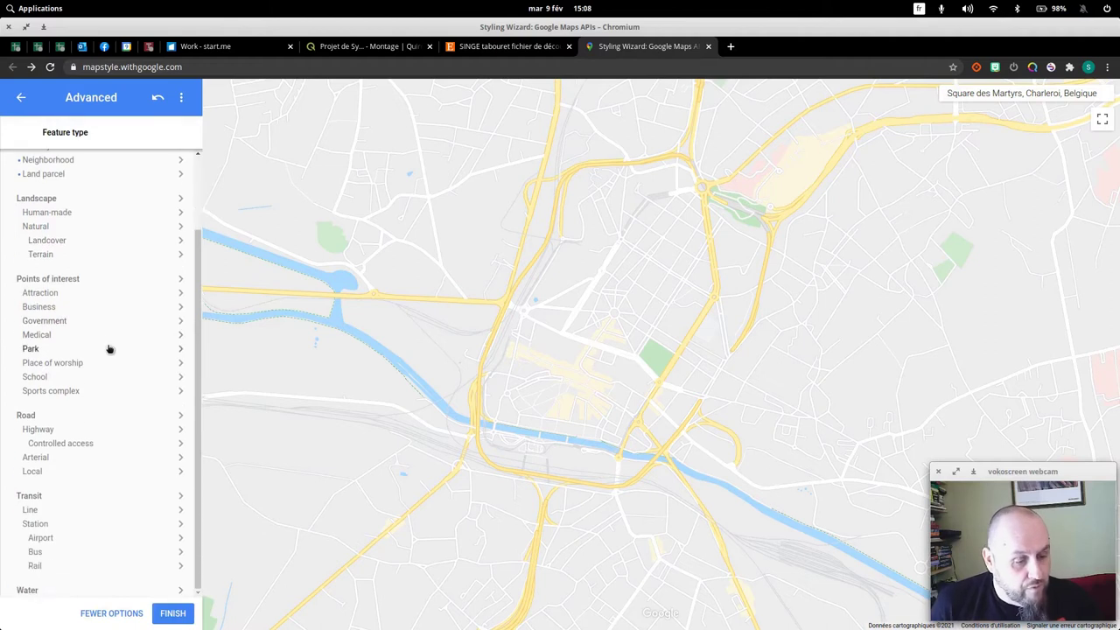
{"action": "left_click", "coordinate": [46, 418]}
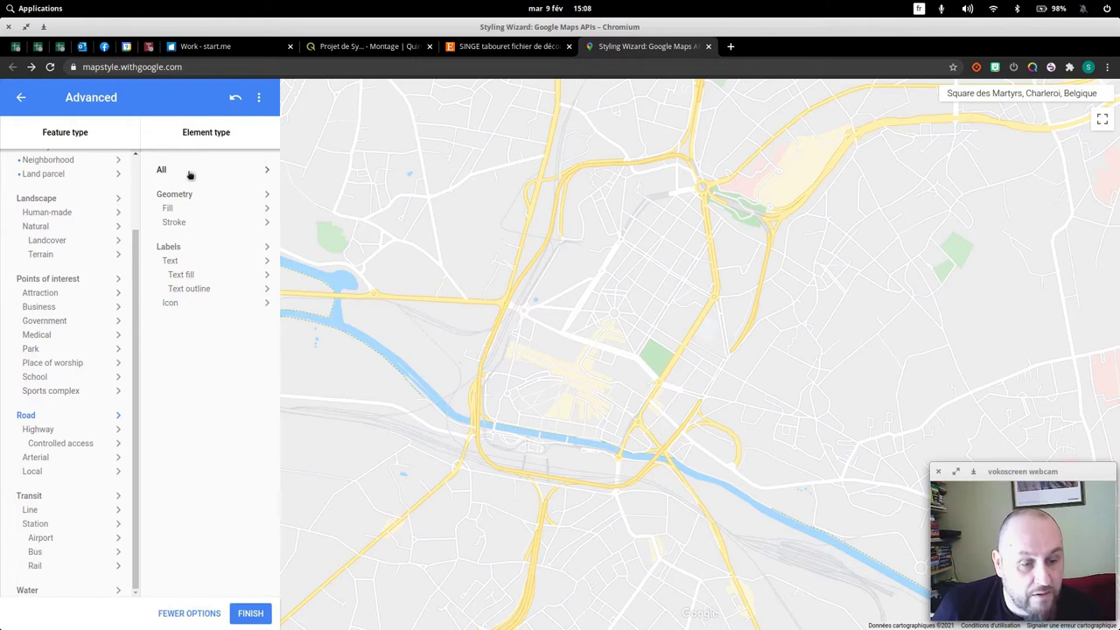
{"action": "left_click", "coordinate": [190, 175]}
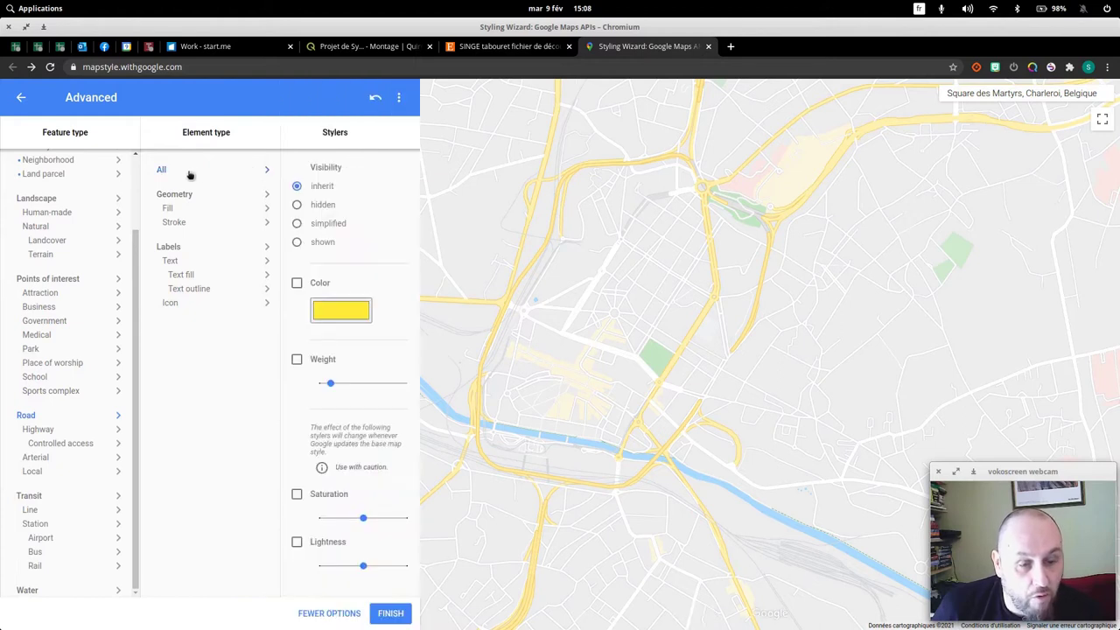
{"action": "left_click", "coordinate": [296, 282]}
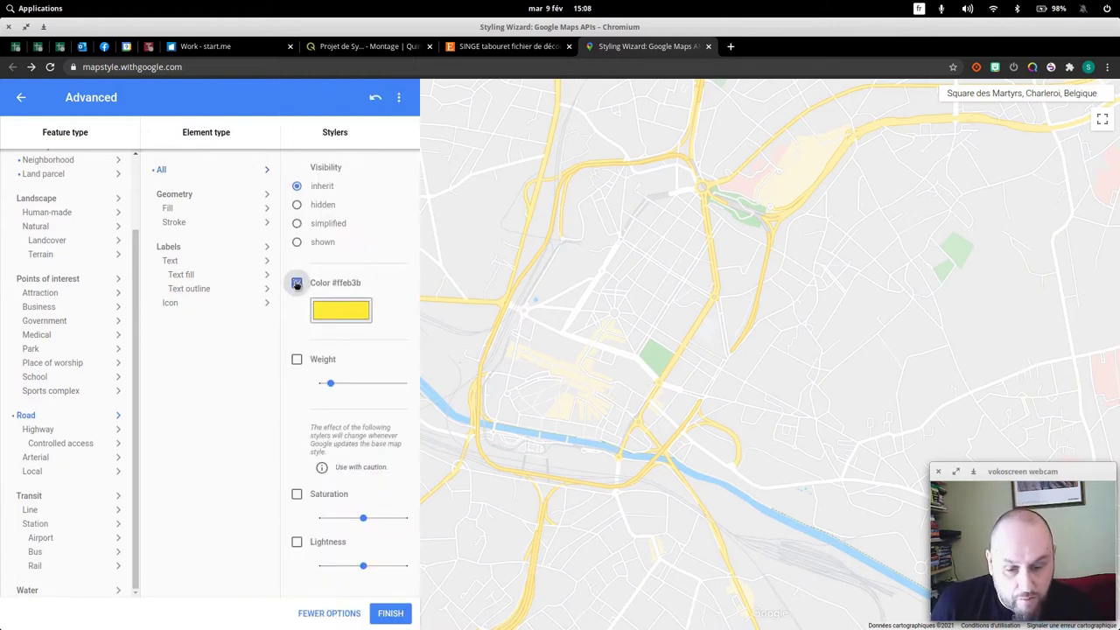
{"action": "left_click", "coordinate": [364, 315]}
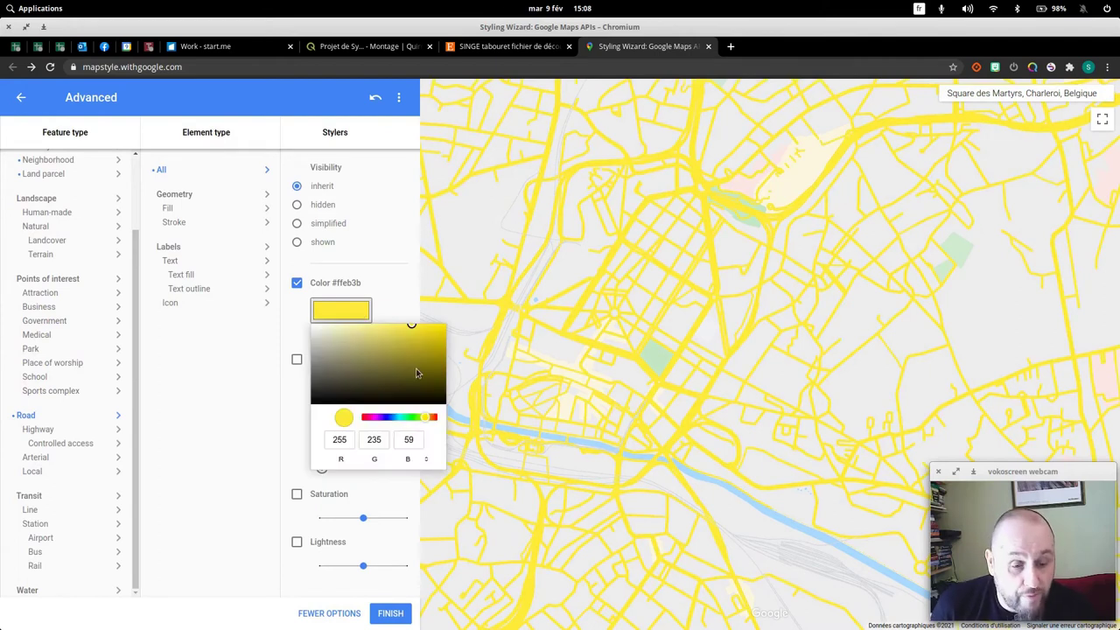
{"action": "left_click", "coordinate": [421, 363]}
{"action": "left_click_drag", "start_coordinate": [421, 364], "coordinate": [448, 403]}
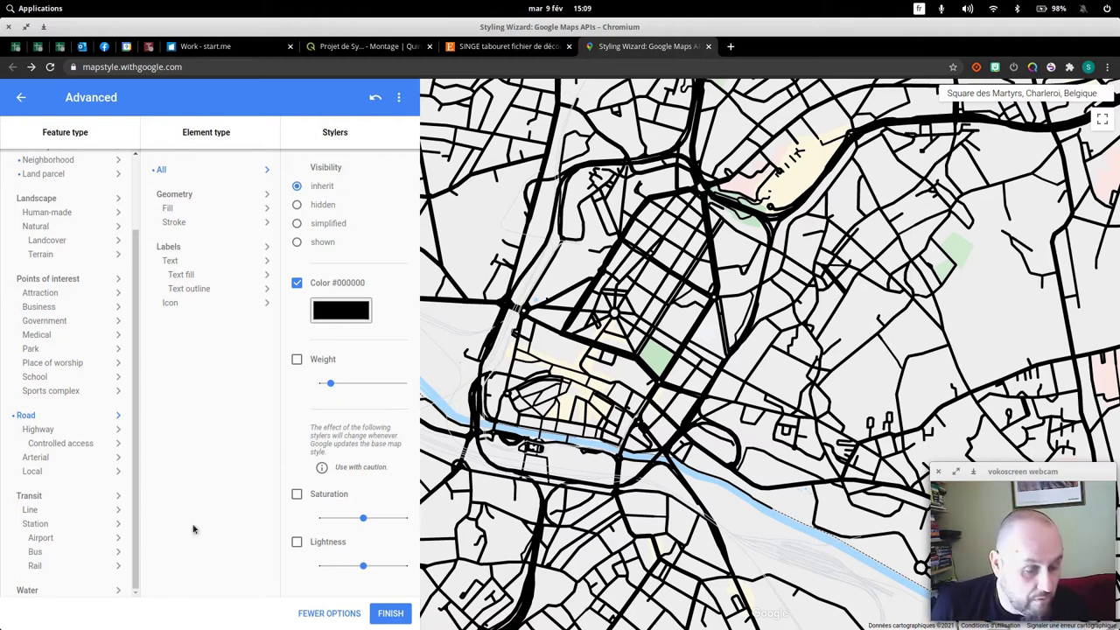
Make all water black, finish the style and return to the basic panel.
{"action": "left_click", "coordinate": [61, 592]}
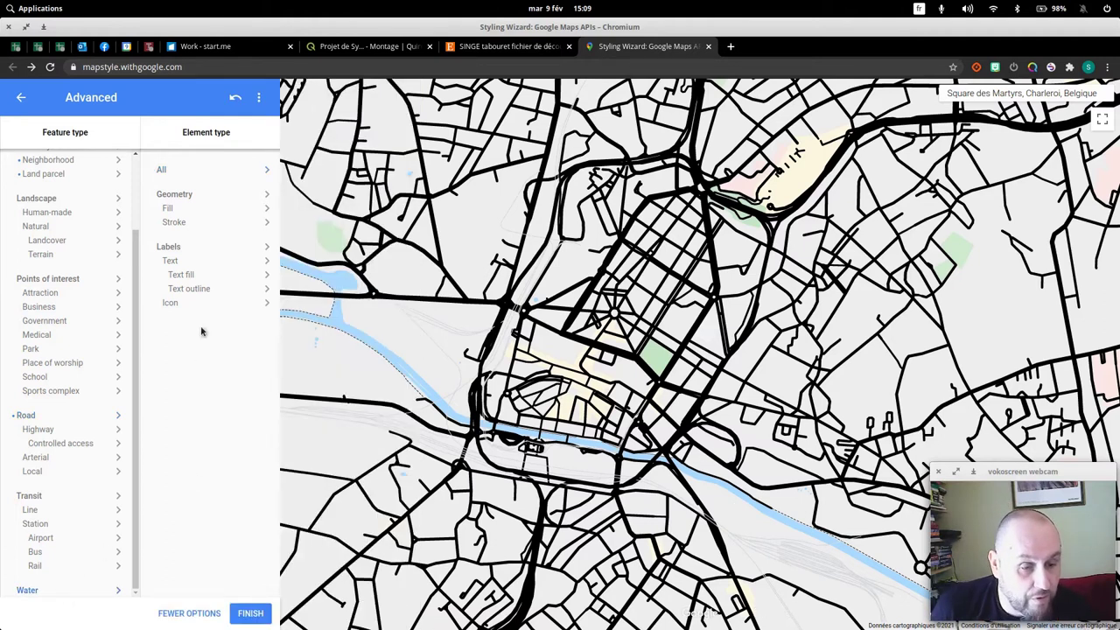
{"action": "left_click", "coordinate": [192, 172]}
{"action": "left_click", "coordinate": [296, 283]}
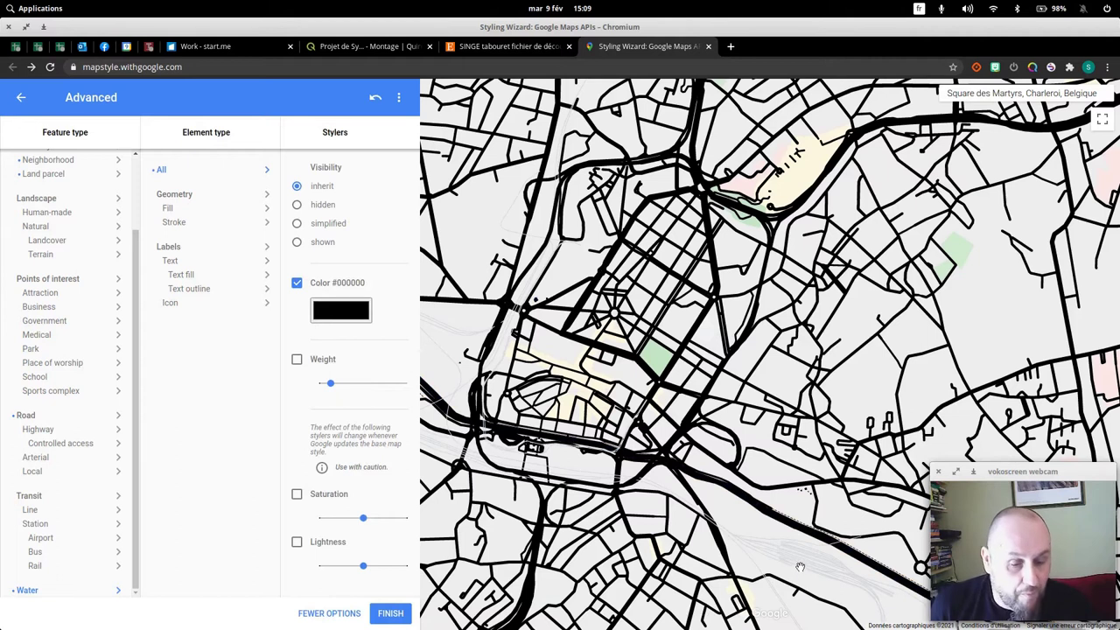
{"action": "left_click", "coordinate": [391, 613]}
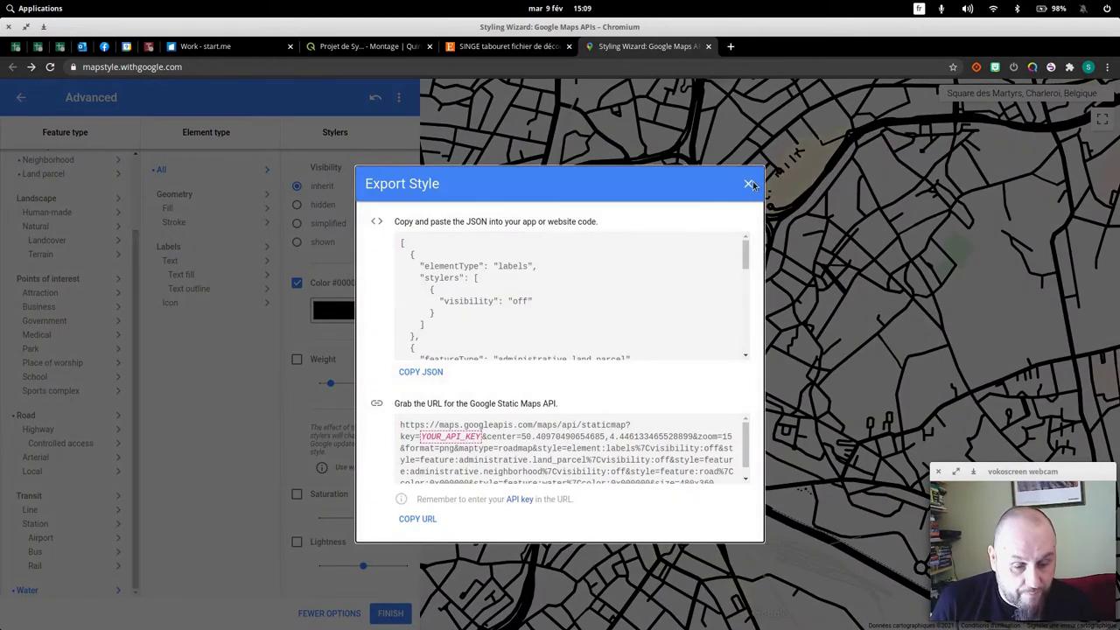
{"action": "left_click", "coordinate": [750, 184]}
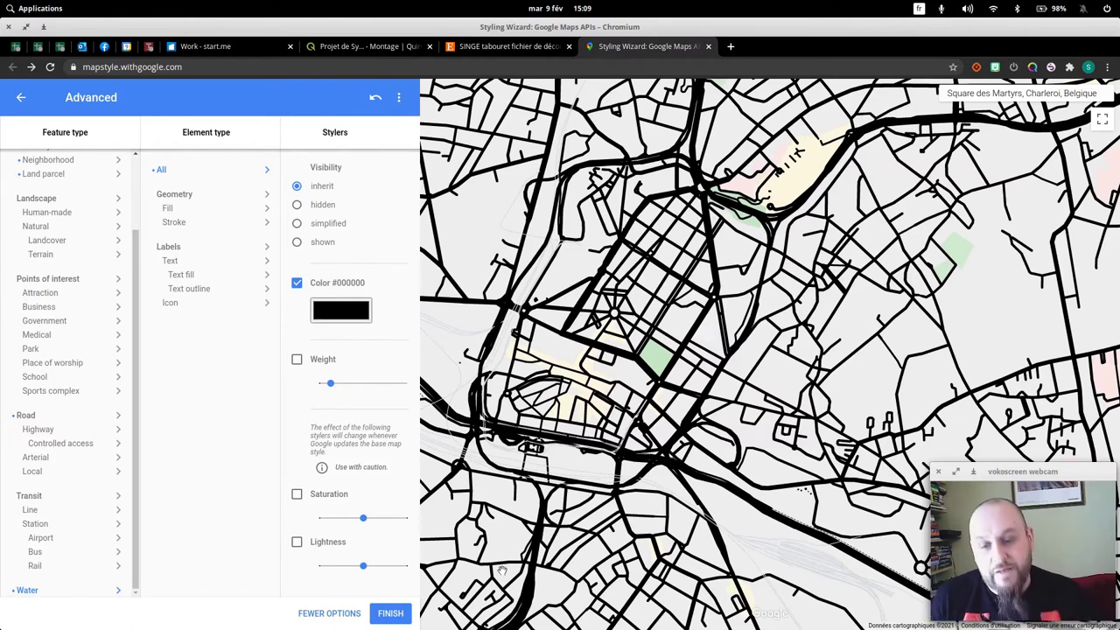
{"action": "left_click", "coordinate": [17, 97]}
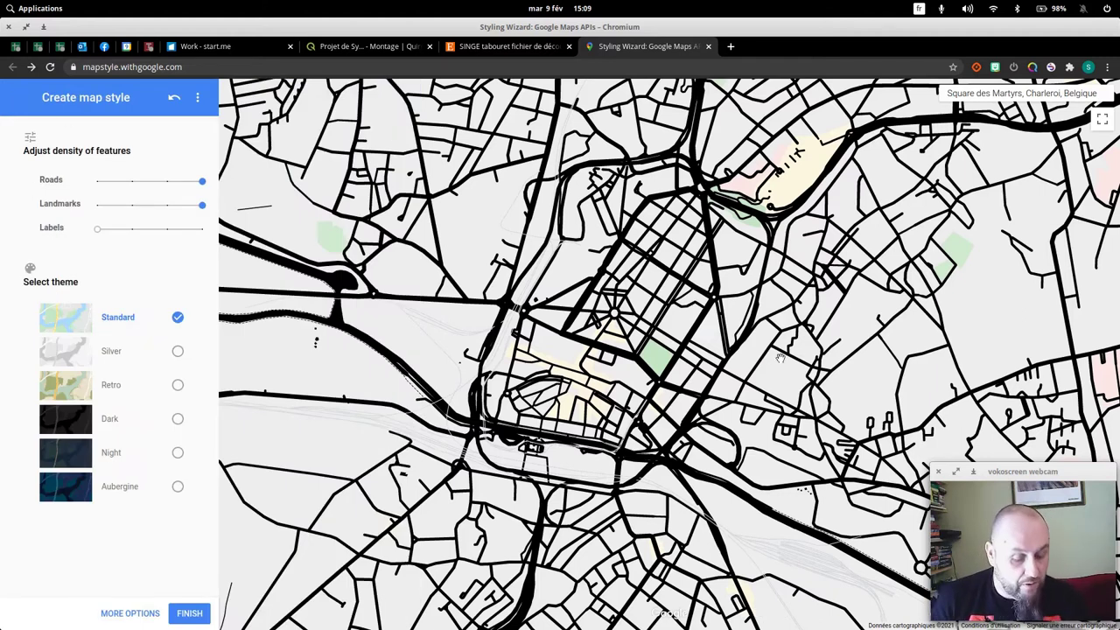
Launch Shutter and capture the central map area as Sélection_004.png.
{"action": "key", "text": "super"}
{"action": "type", "text": "shutt"}
{"action": "key", "text": "Return"}
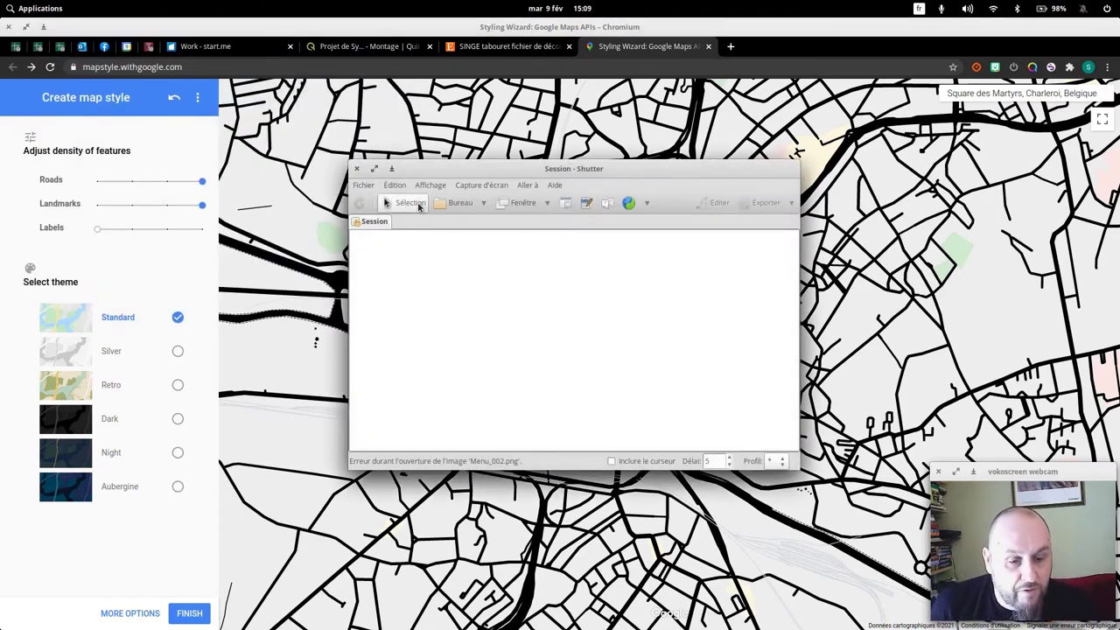
{"action": "left_click", "coordinate": [402, 202]}
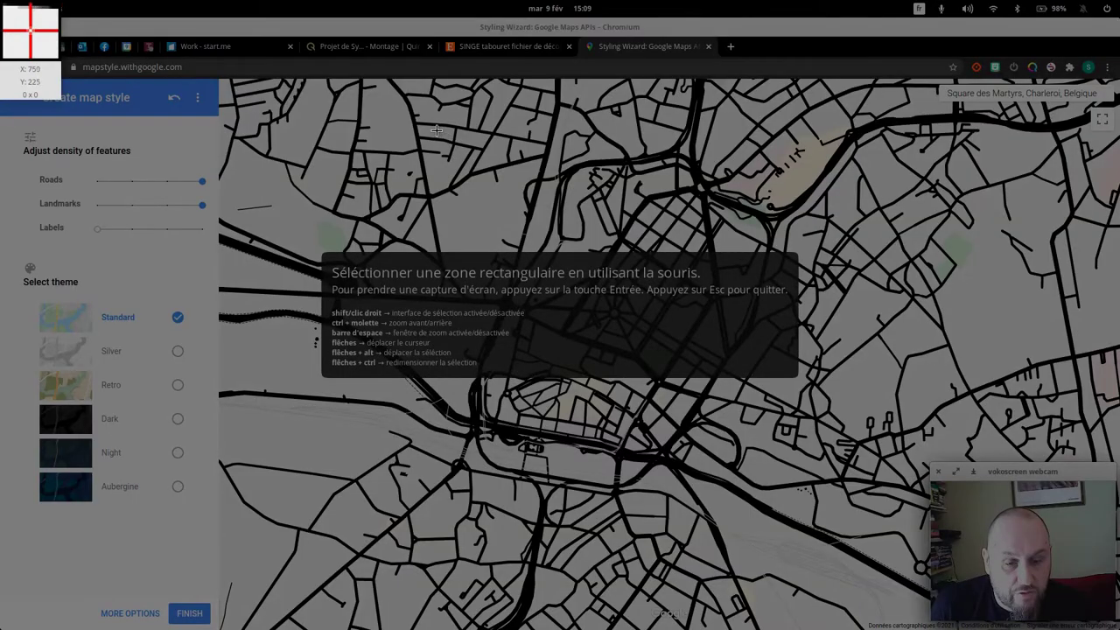
{"action": "left_click_drag", "start_coordinate": [363, 112], "coordinate": [919, 554]}
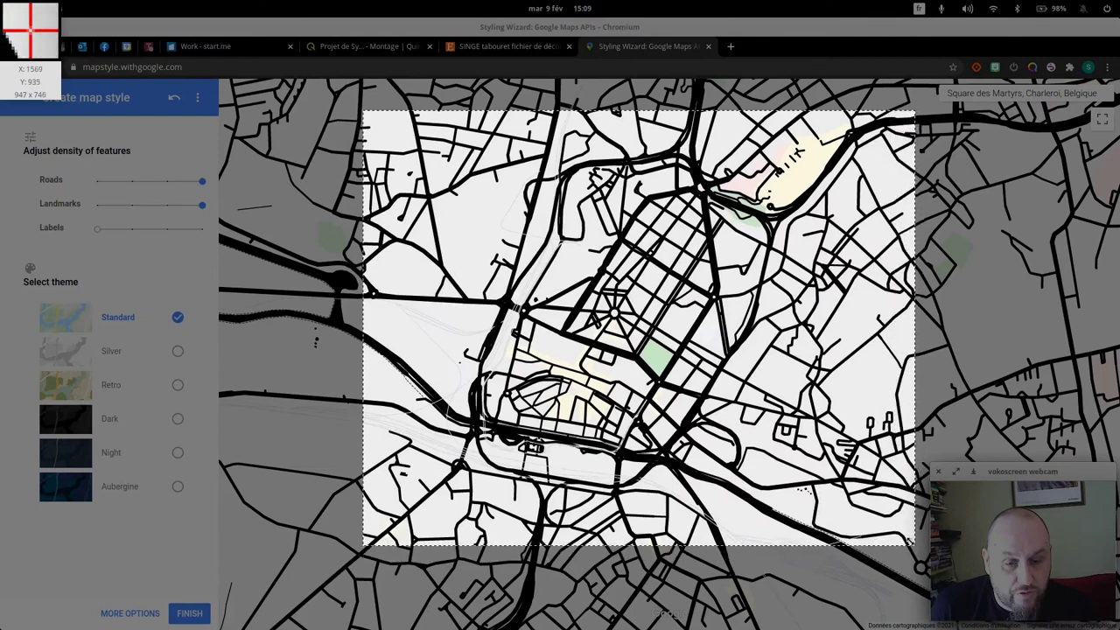
{"action": "left_click_drag", "start_coordinate": [920, 556], "coordinate": [915, 546]}
{"action": "key", "text": "Return"}
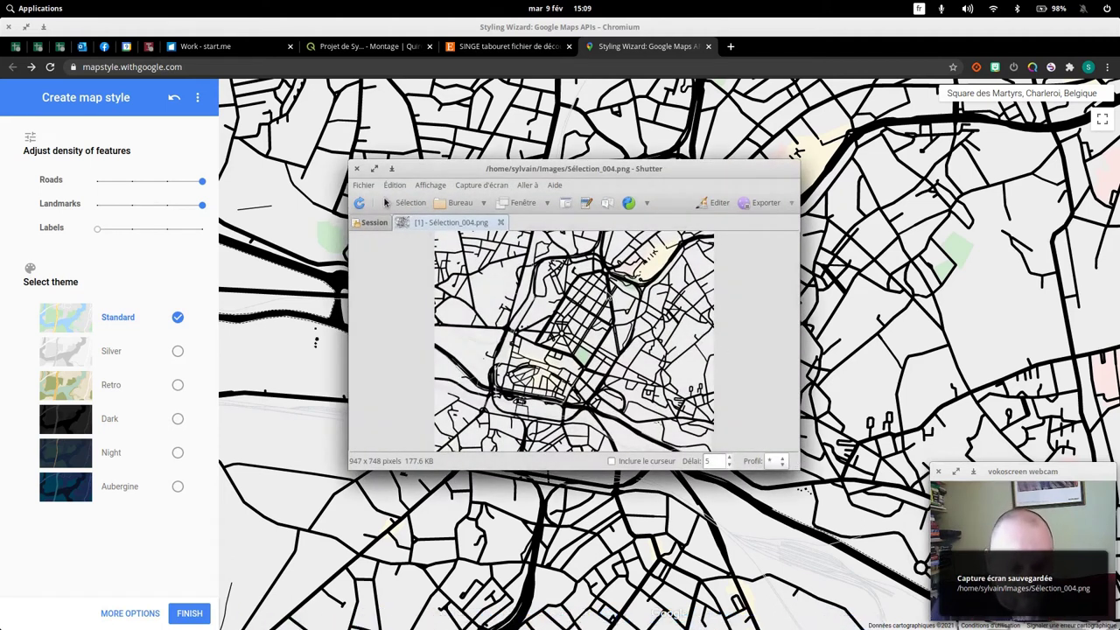
Copy the map screenshot from Shutter and paste it into carte.svg.
{"action": "left_click", "coordinate": [395, 186]}
{"action": "left_click", "coordinate": [407, 232]}
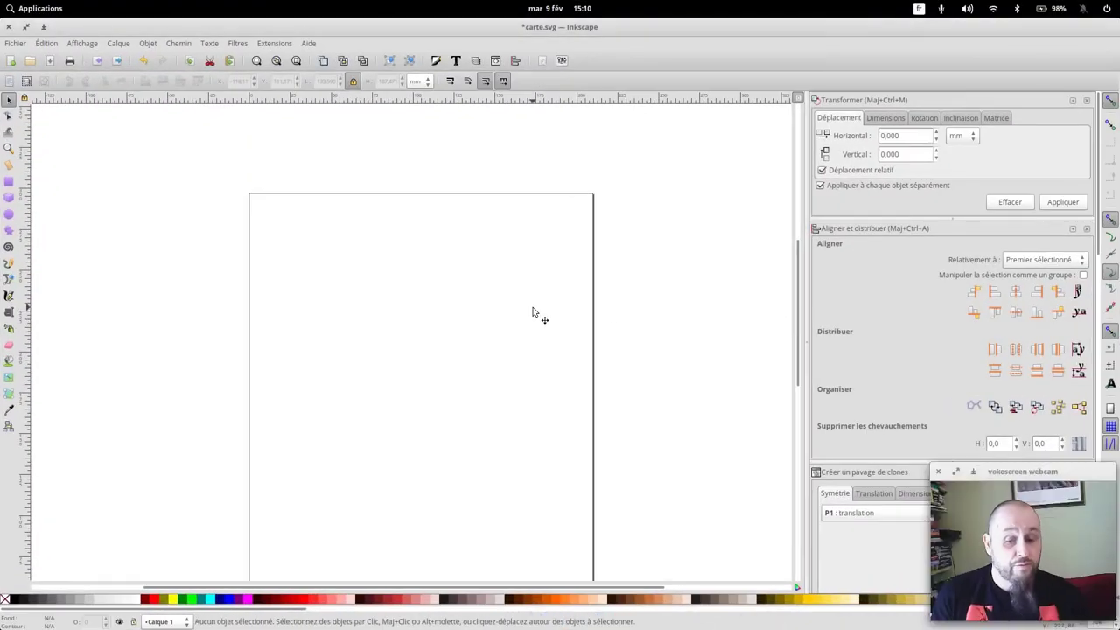
{"action": "key", "text": "ctrl+v"}
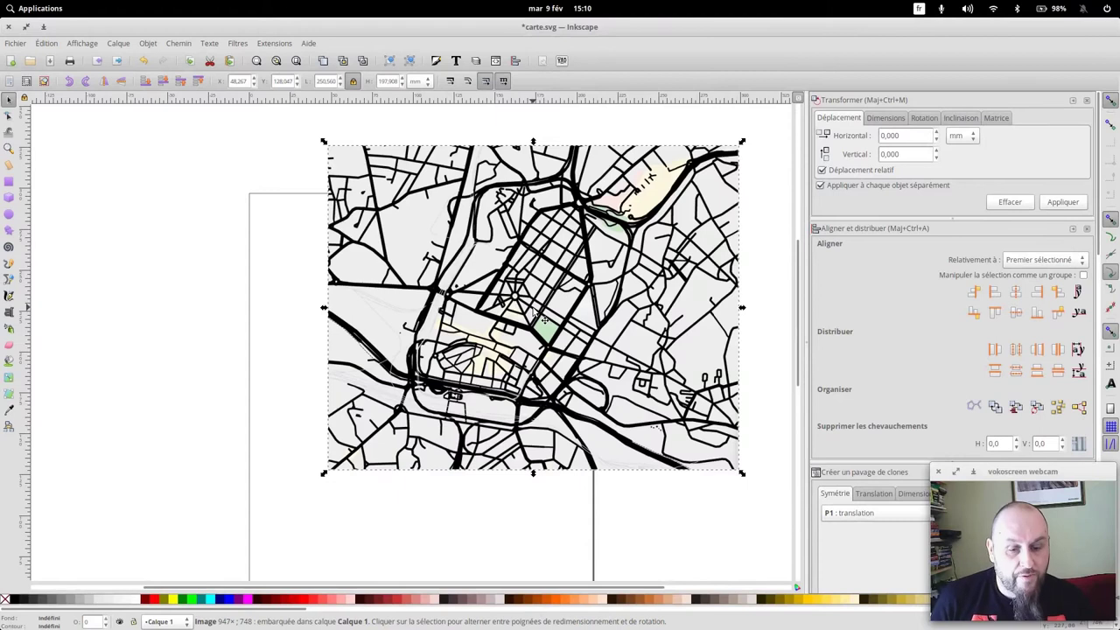
Save carte.svg with the pasted map image.
{"action": "scroll", "coordinate": [605, 288], "scroll_direction": "down", "scroll_amount": 2}
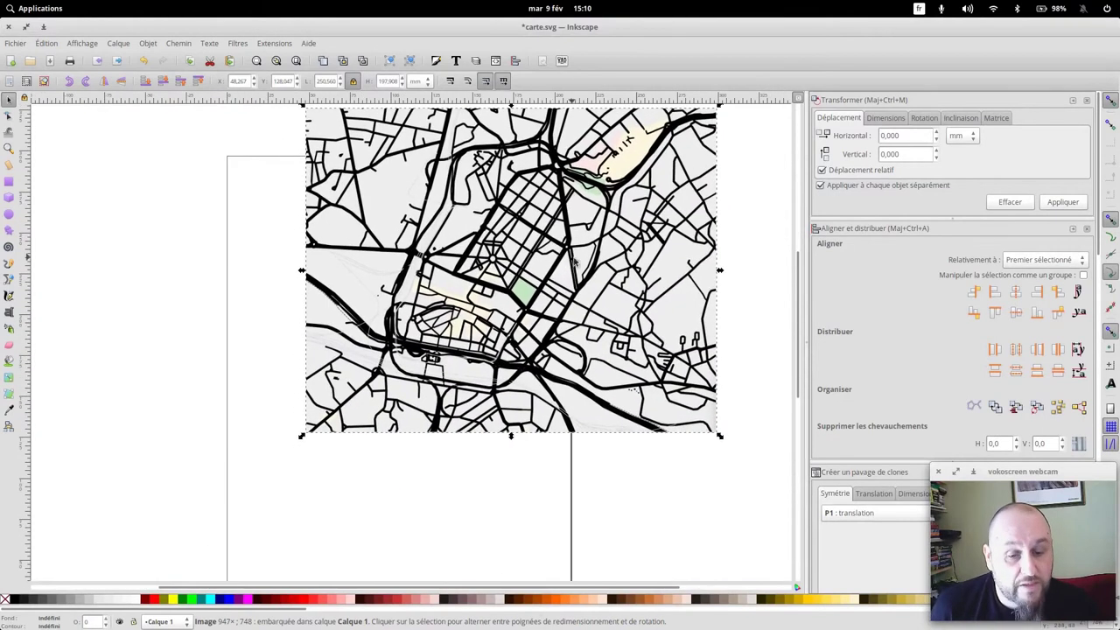
{"action": "key", "text": "ctrl+s"}
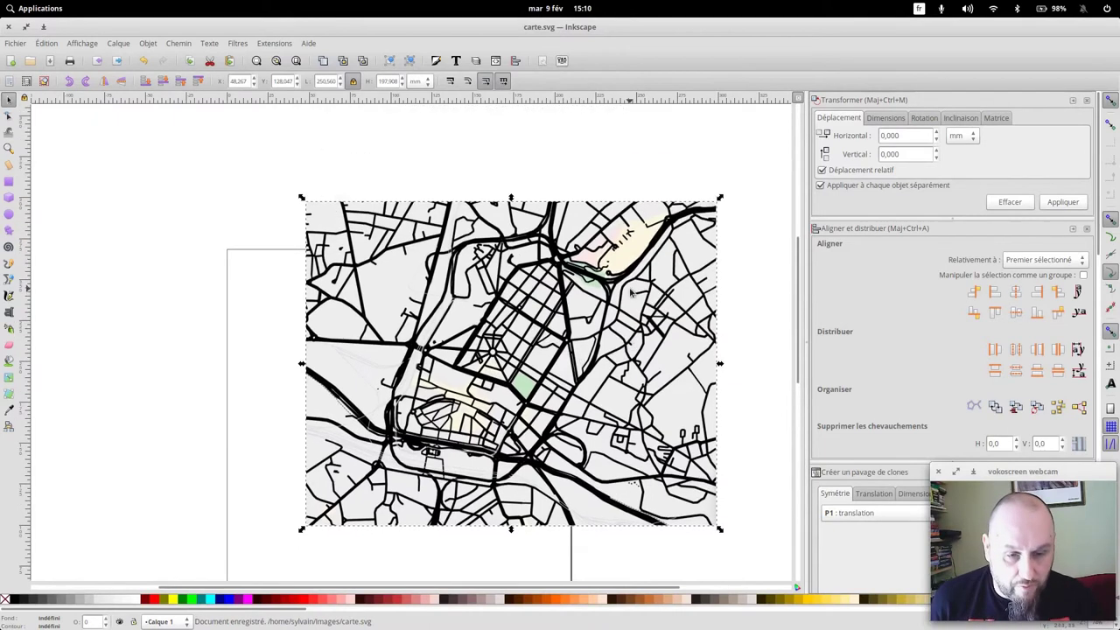
{"action": "scroll", "coordinate": [549, 245], "scroll_direction": "up", "scroll_amount": 2}
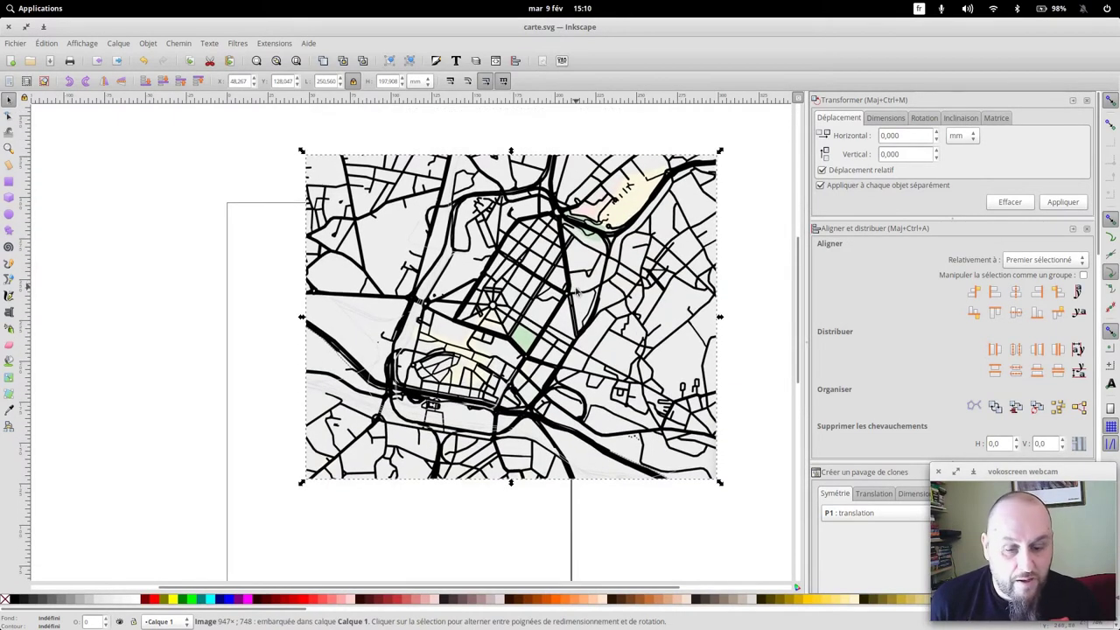
{"action": "scroll", "coordinate": [579, 295], "scroll_direction": "down", "scroll_amount": 2}
{"action": "scroll", "coordinate": [579, 295], "scroll_direction": "left", "scroll_amount": 3}
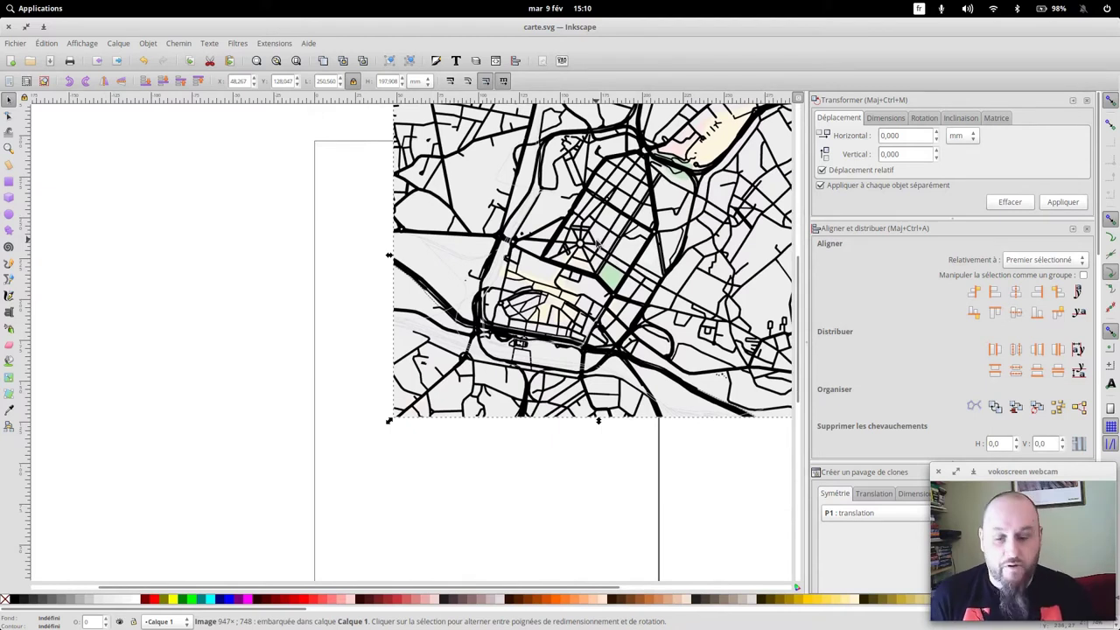
{"action": "scroll", "coordinate": [625, 192], "scroll_direction": "up", "scroll_amount": 2}
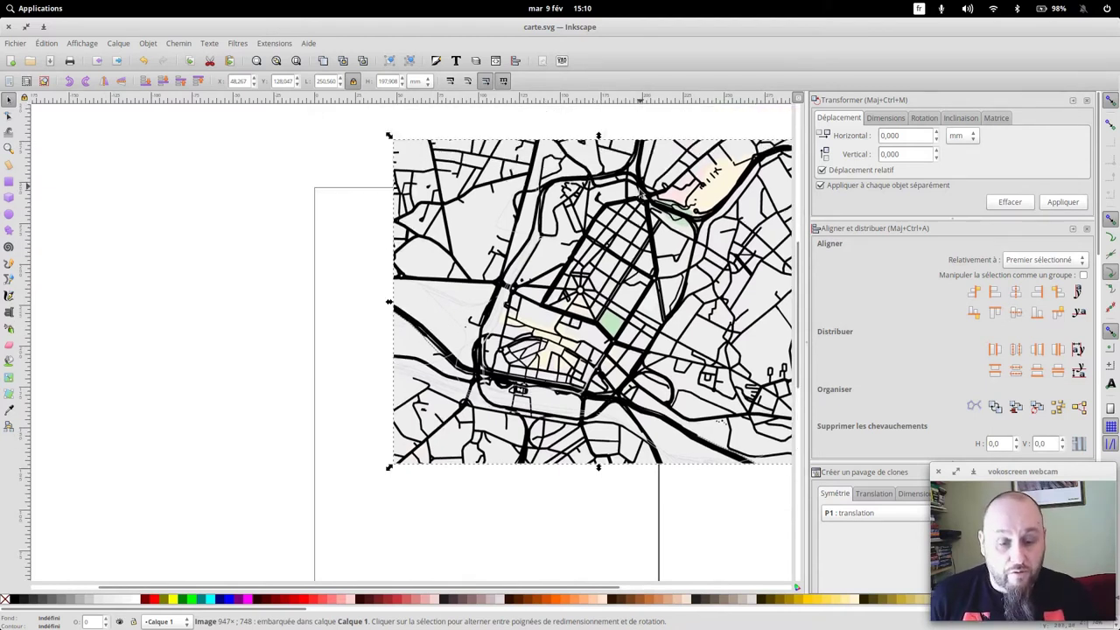
{"action": "left_click", "coordinate": [181, 43]}
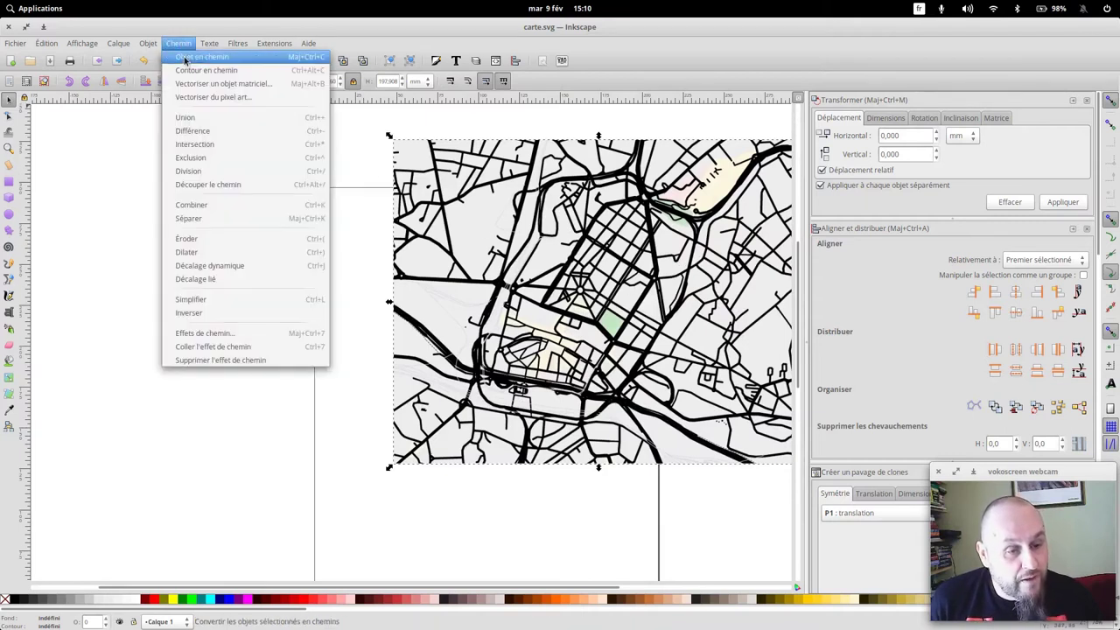
Trace the map bitmap at brightness threshold 0,500 with smoothing turned off.
{"action": "left_click", "coordinate": [230, 85]}
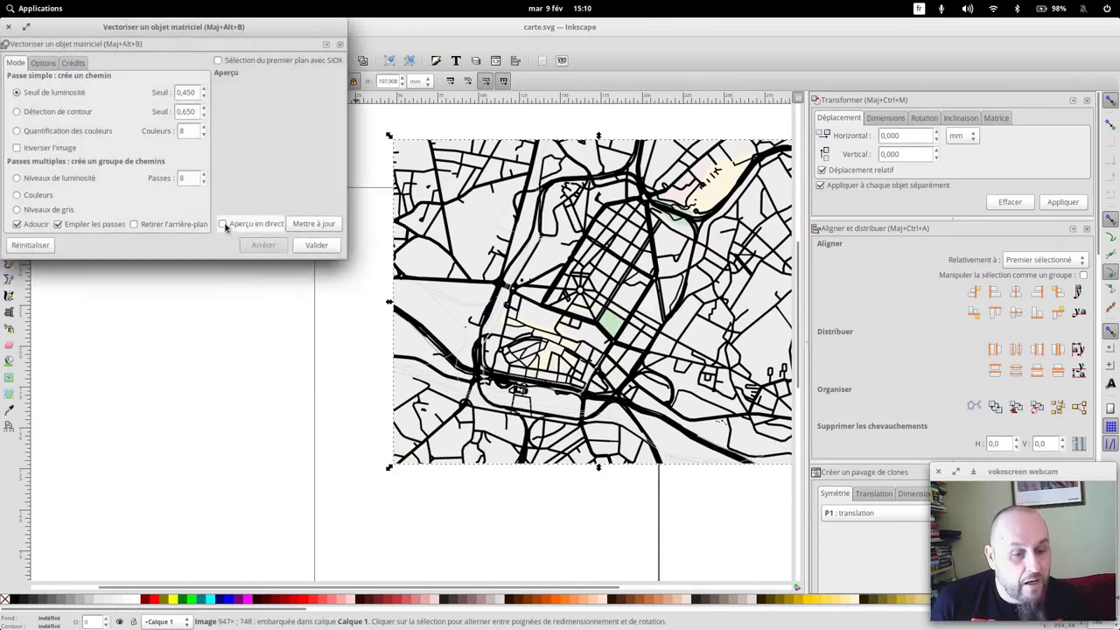
{"action": "left_click", "coordinate": [223, 224]}
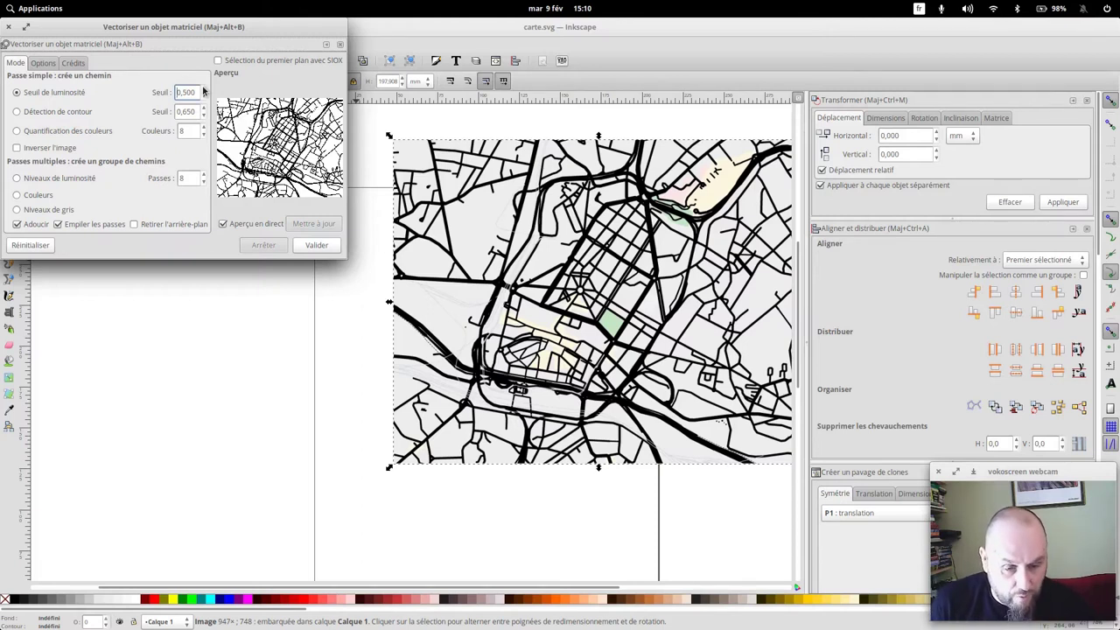
{"action": "type", "text": "0,500"}
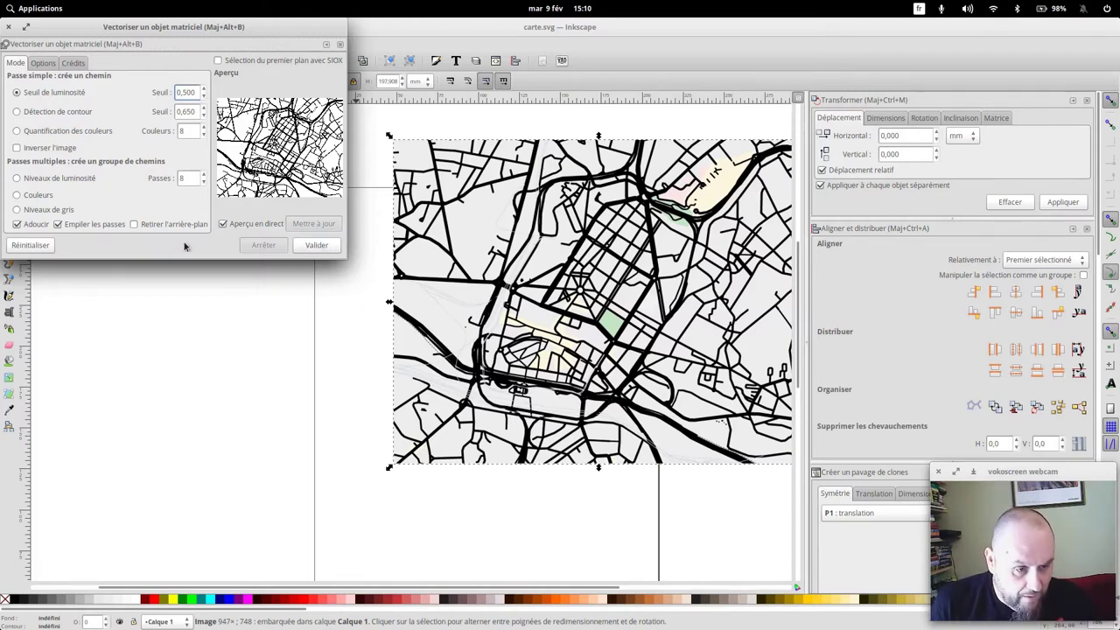
{"action": "left_click", "coordinate": [17, 224]}
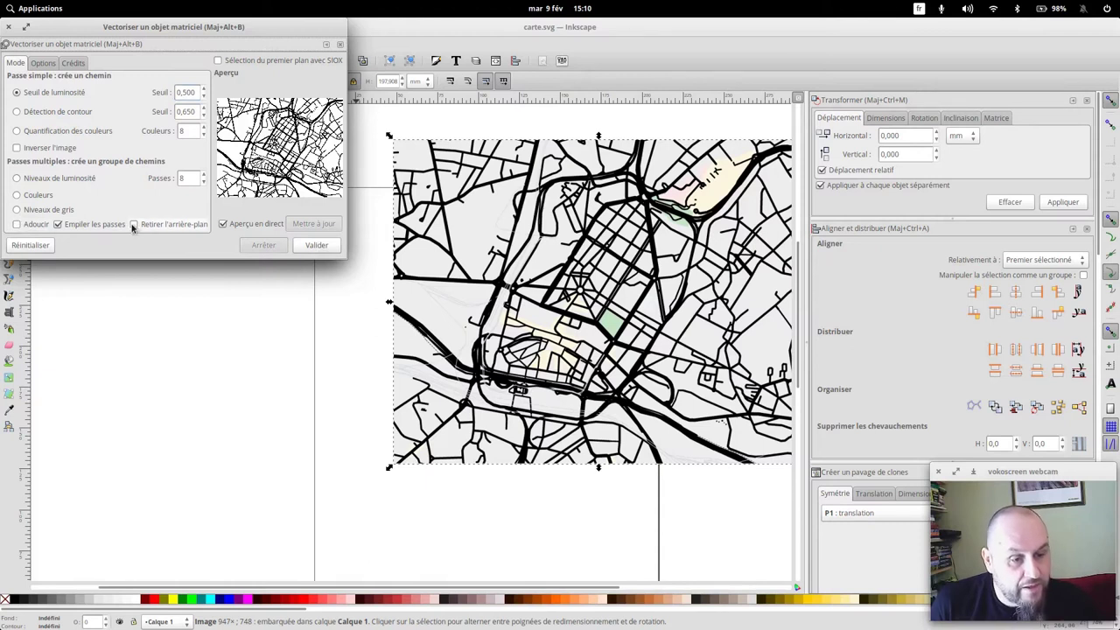
{"action": "left_click", "coordinate": [316, 246]}
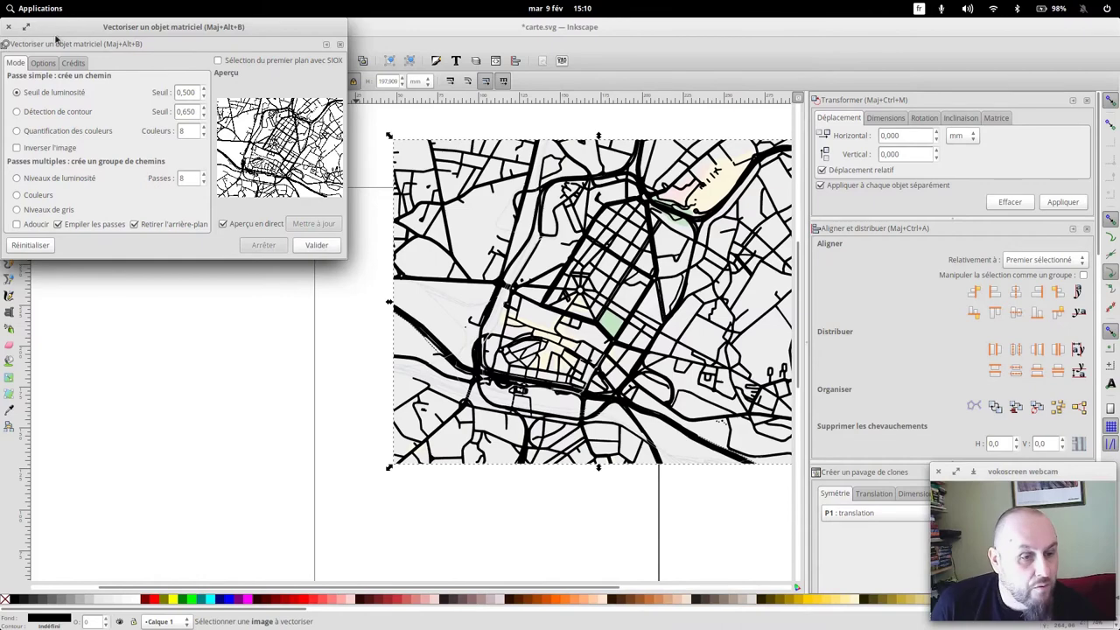
Move the traced vector map aside and delete the original bitmap.
{"action": "left_click", "coordinate": [11, 27]}
{"action": "mouse_move", "coordinate": [624, 256]}
{"action": "left_mouse_down"}
{"action": "mouse_move", "coordinate": [260, 264]}
{"action": "mouse_move", "coordinate": [349, 304]}
{"action": "left_mouse_up"}
{"action": "left_click_drag", "start_coordinate": [632, 267], "coordinate": [768, 219]}
{"action": "scroll", "coordinate": [735, 223], "scroll_direction": "down", "scroll_amount": 1}
{"action": "scroll", "coordinate": [735, 223], "scroll_direction": "up", "scroll_amount": 1}
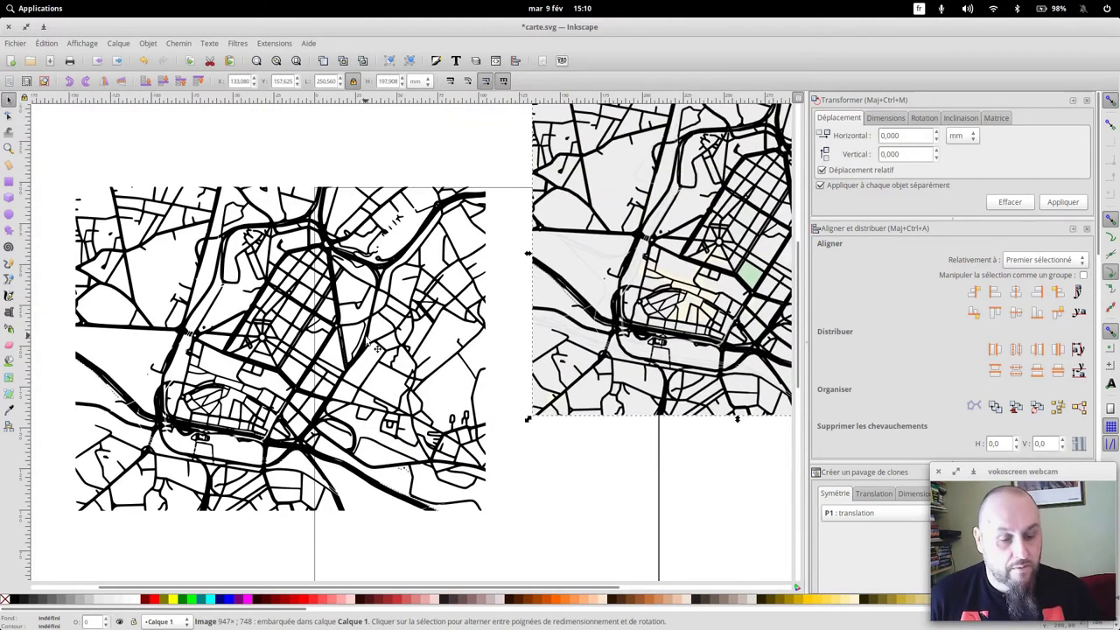
{"action": "left_click", "coordinate": [702, 251]}
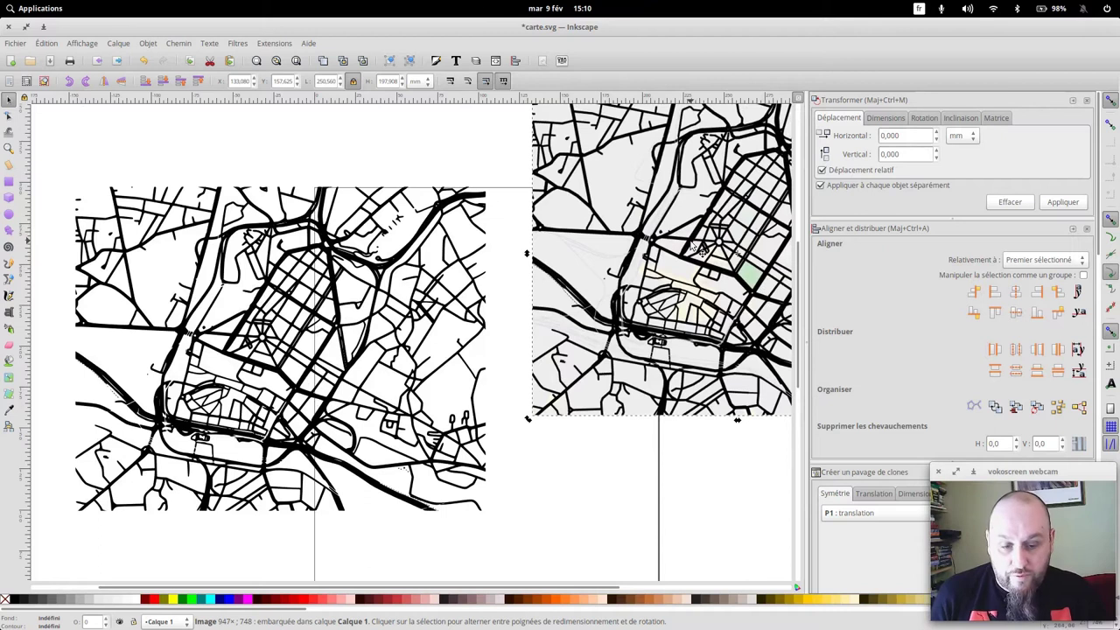
{"action": "key", "text": "Delete"}
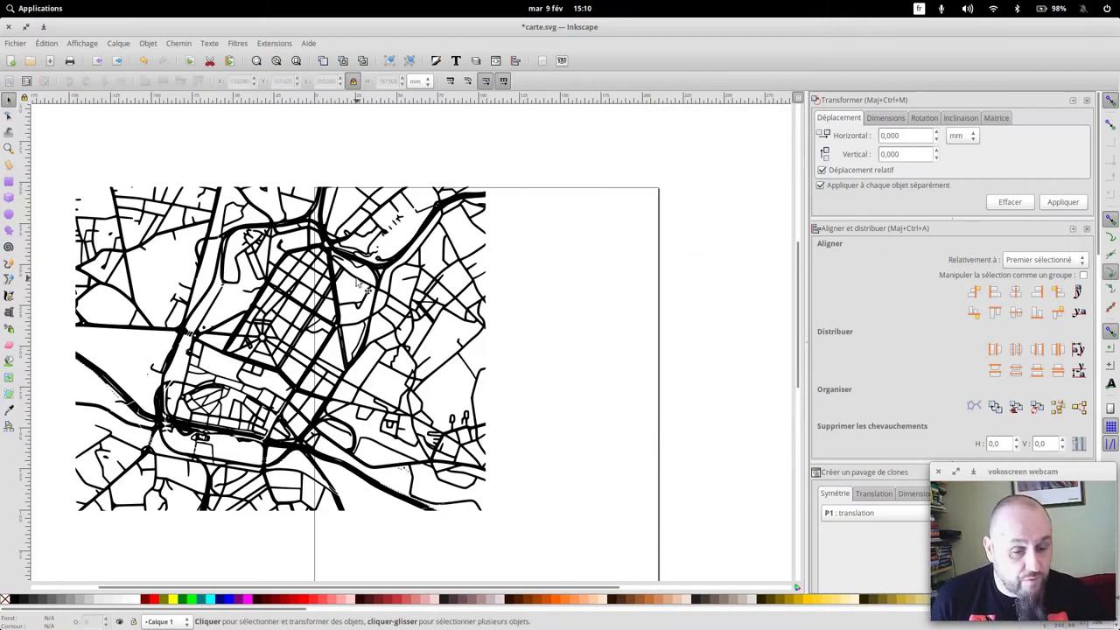
{"action": "scroll", "coordinate": [526, 178], "scroll_direction": "down", "scroll_amount": 4}
{"action": "scroll", "coordinate": [526, 178], "scroll_direction": "left", "scroll_amount": 4}
{"action": "scroll", "coordinate": [526, 177], "scroll_direction": "up", "scroll_amount": 2}
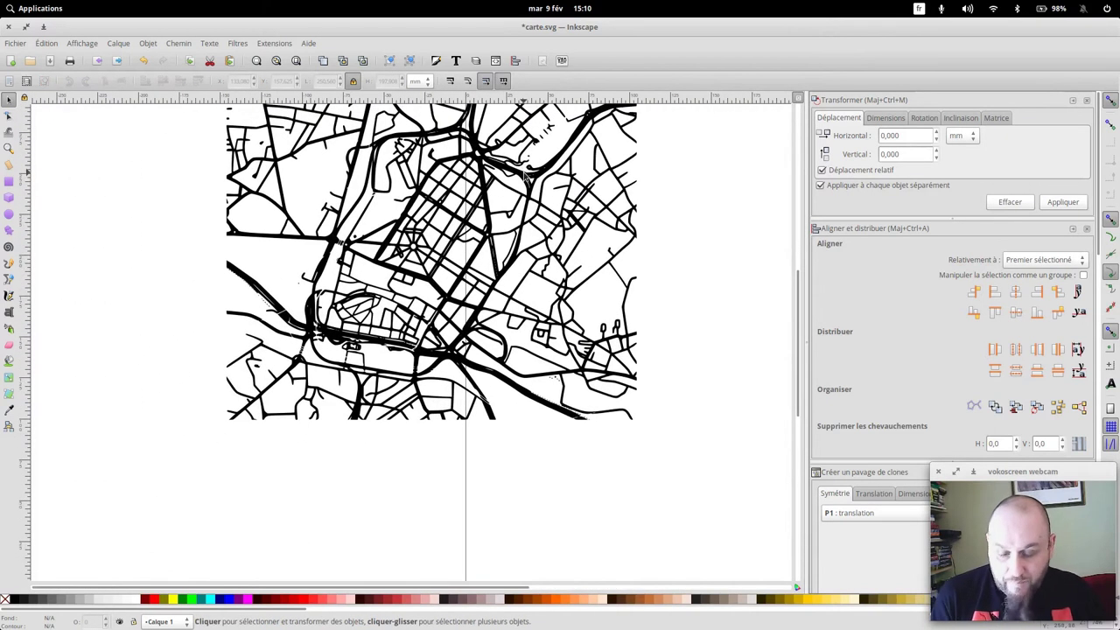
Move the traced map up-left and place a pasted copy to its right.
{"action": "key", "text": "minus"}
{"action": "key", "text": "minus"}
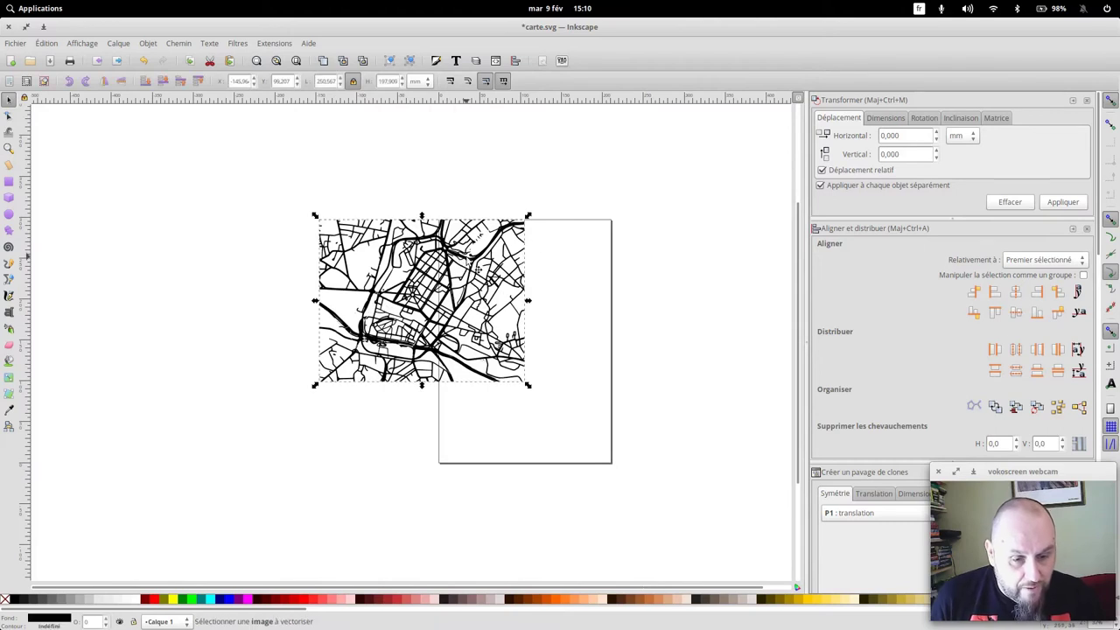
{"action": "left_click_drag", "start_coordinate": [463, 261], "coordinate": [317, 207]}
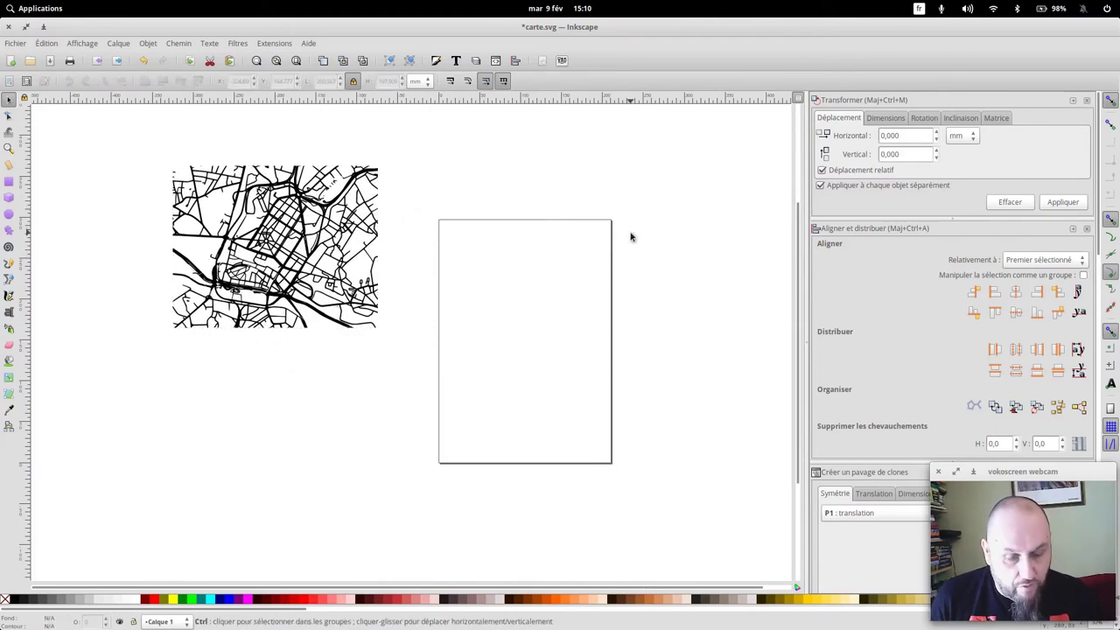
{"action": "key", "text": "ctrl+v"}
{"action": "left_click_drag", "start_coordinate": [665, 236], "coordinate": [644, 252]}
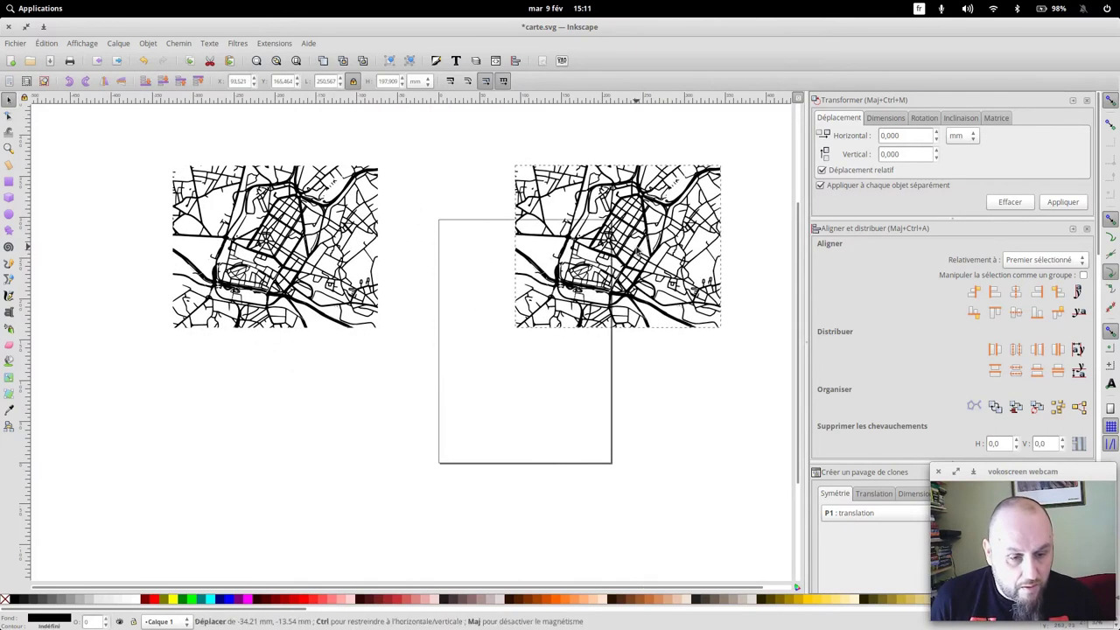
{"action": "left_click", "coordinate": [537, 430]}
Place a second pasted copy below the first traced map.
{"action": "key", "text": "ctrl+v"}
{"action": "mouse_move", "coordinate": [497, 450]}
{"action": "left_mouse_down"}
{"action": "mouse_move", "coordinate": [304, 451]}
{"action": "mouse_move", "coordinate": [289, 437]}
{"action": "left_mouse_up"}
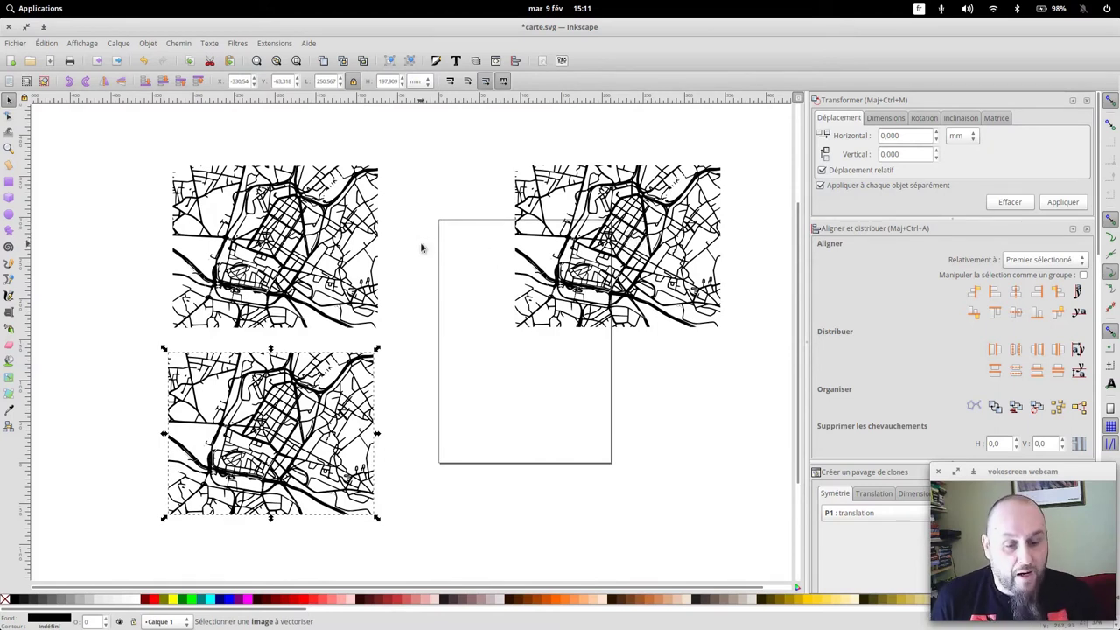
{"action": "left_click_drag", "start_coordinate": [418, 243], "coordinate": [657, 282]}
{"action": "scroll", "coordinate": [657, 287], "scroll_direction": "up", "scroll_amount": 1}
{"action": "scroll", "coordinate": [658, 287], "scroll_direction": "up", "scroll_amount": 1}
{"action": "scroll", "coordinate": [658, 288], "scroll_direction": "up", "scroll_amount": 1}
{"action": "left_click_drag", "start_coordinate": [693, 327], "coordinate": [480, 256]}
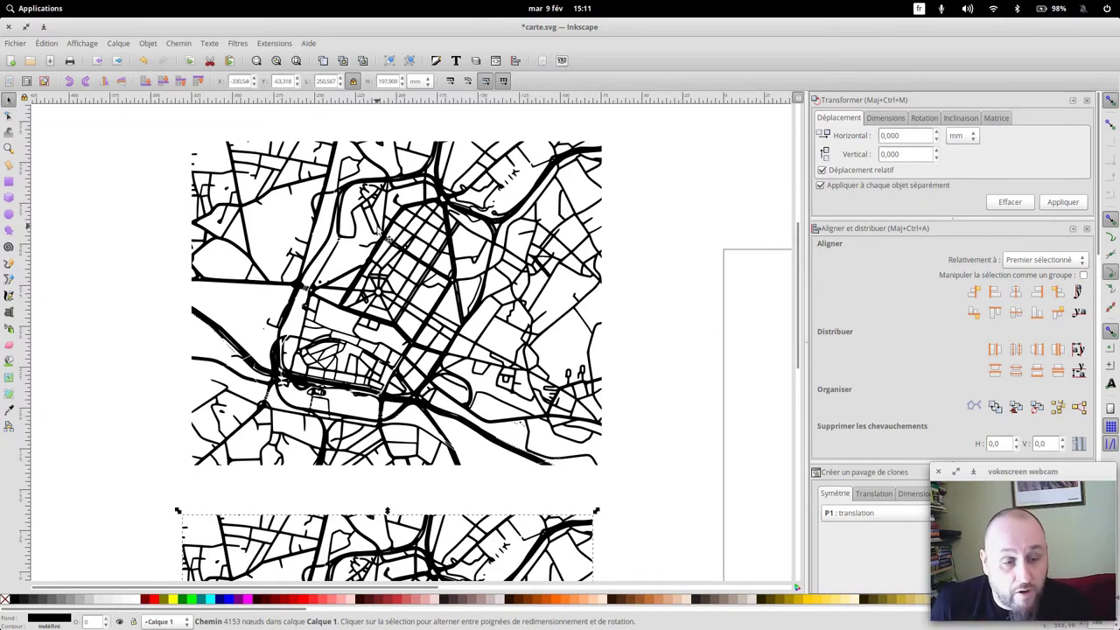
Make the upper traced map red and remove its black outline.
{"action": "left_click", "coordinate": [377, 254]}
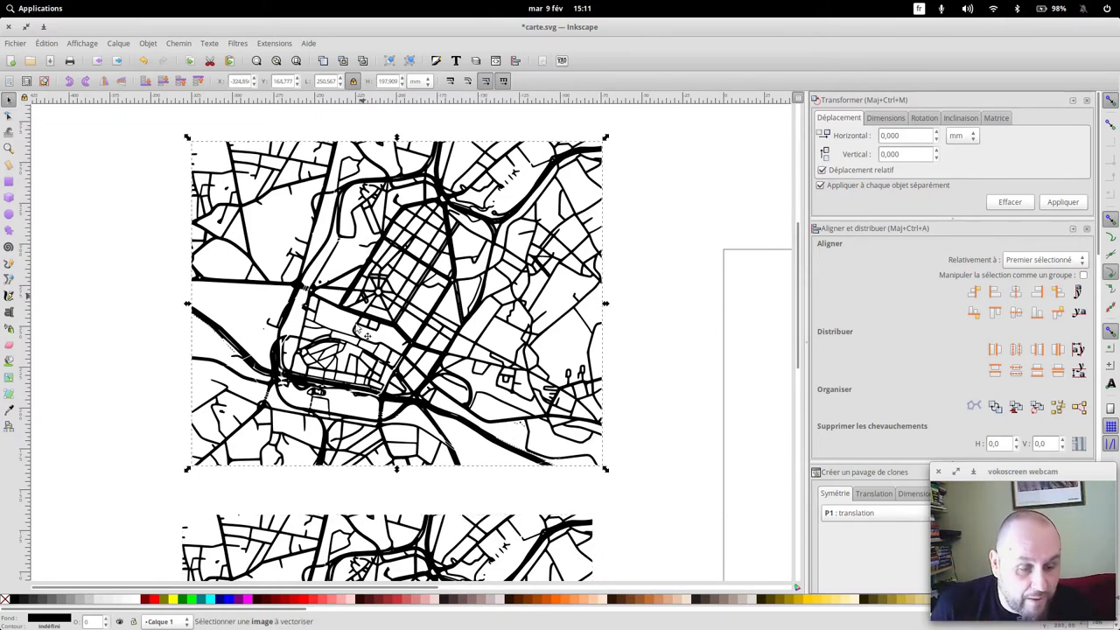
{"action": "right_click", "coordinate": [153, 606]}
{"action": "left_click", "coordinate": [193, 541]}
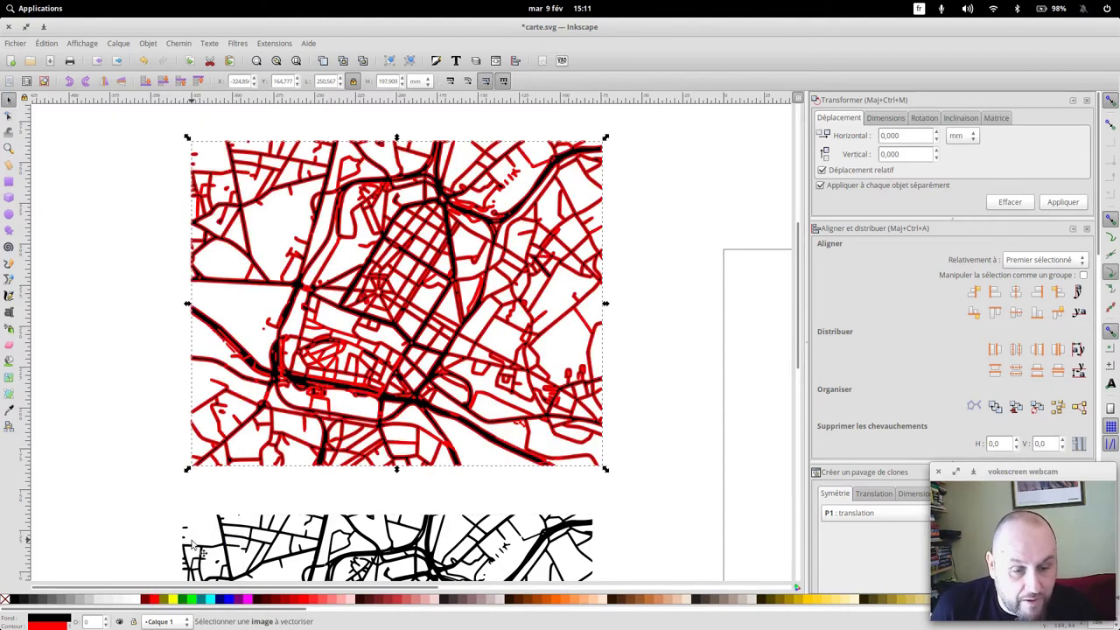
{"action": "right_click", "coordinate": [7, 602]}
{"action": "left_click", "coordinate": [61, 529]}
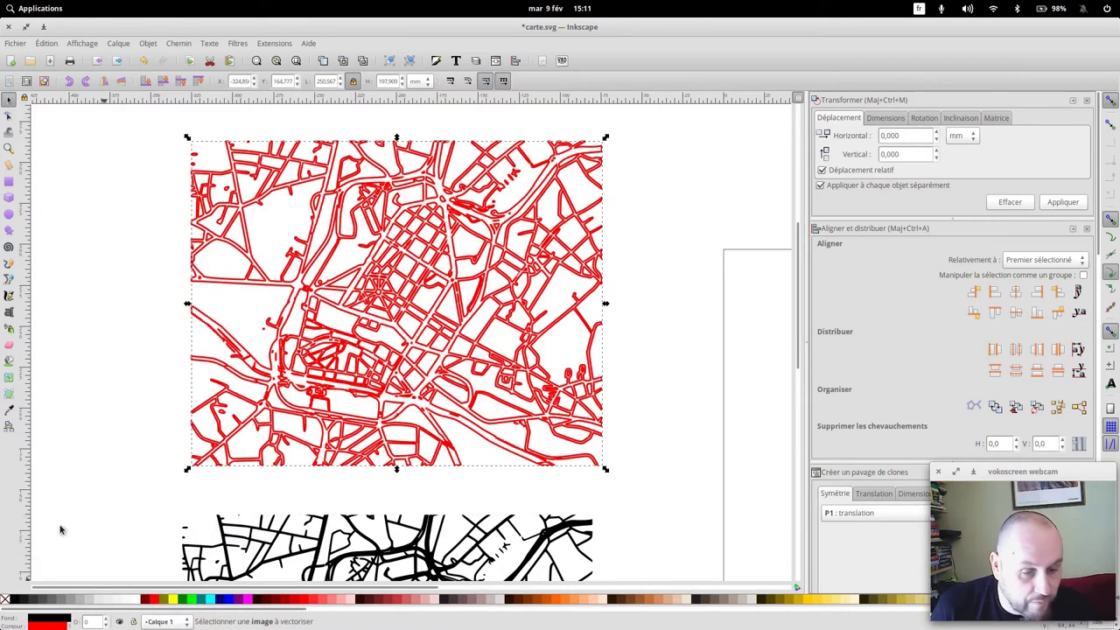
{"action": "left_click", "coordinate": [633, 347]}
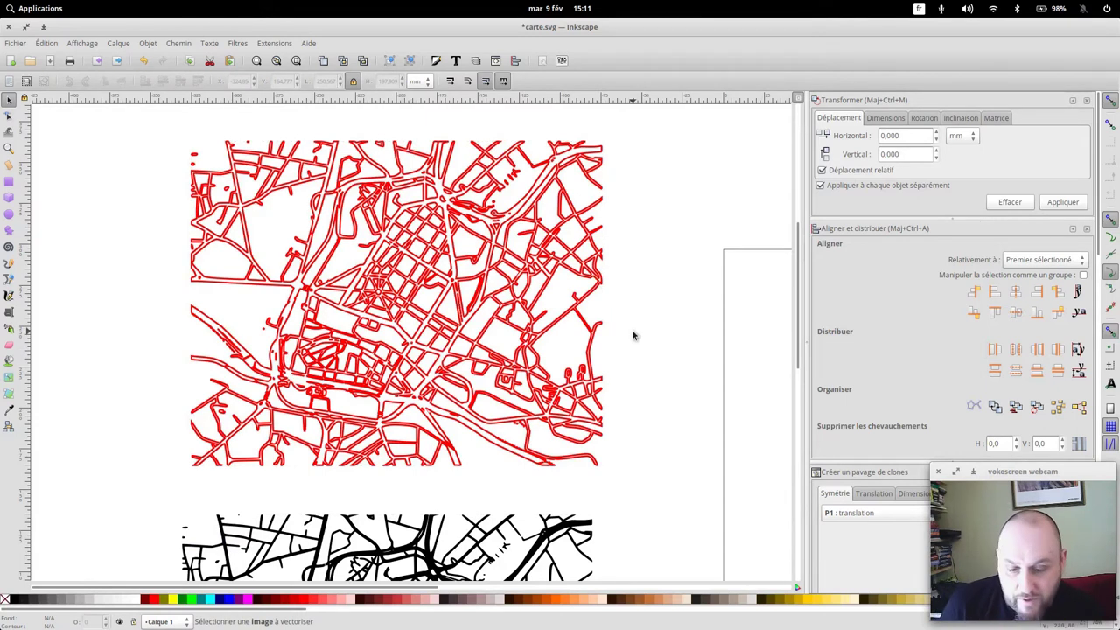
Scale the red map proportionally to about 113%, roughly 525 × 415 mm.
{"action": "key", "text": "minus"}
{"action": "key", "text": "minus"}
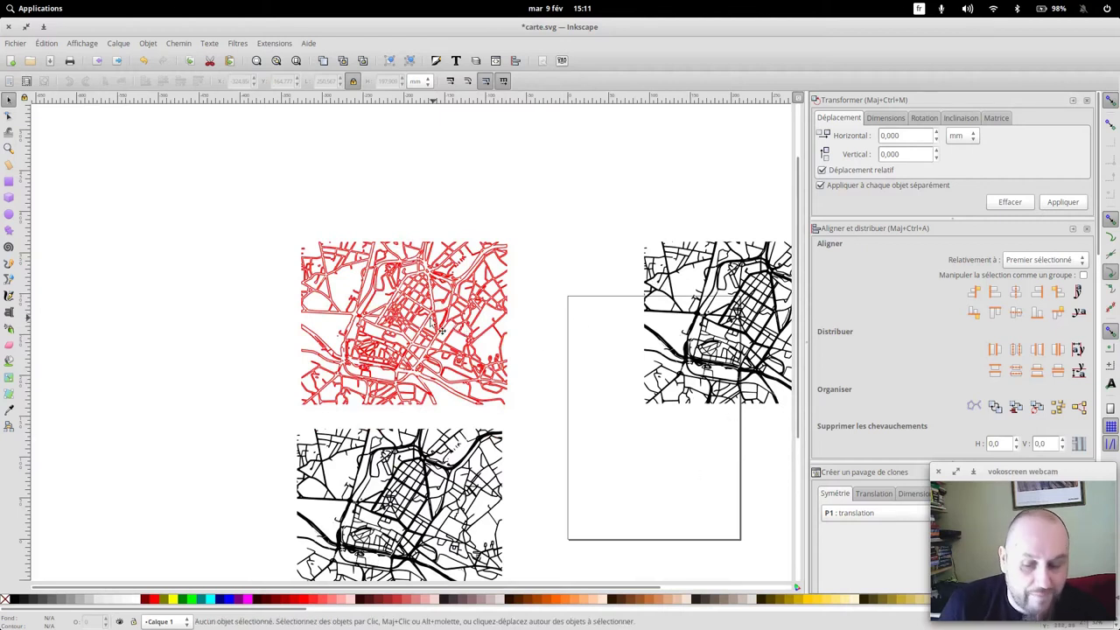
{"action": "key", "text": "plus"}
{"action": "key", "text": "plus"}
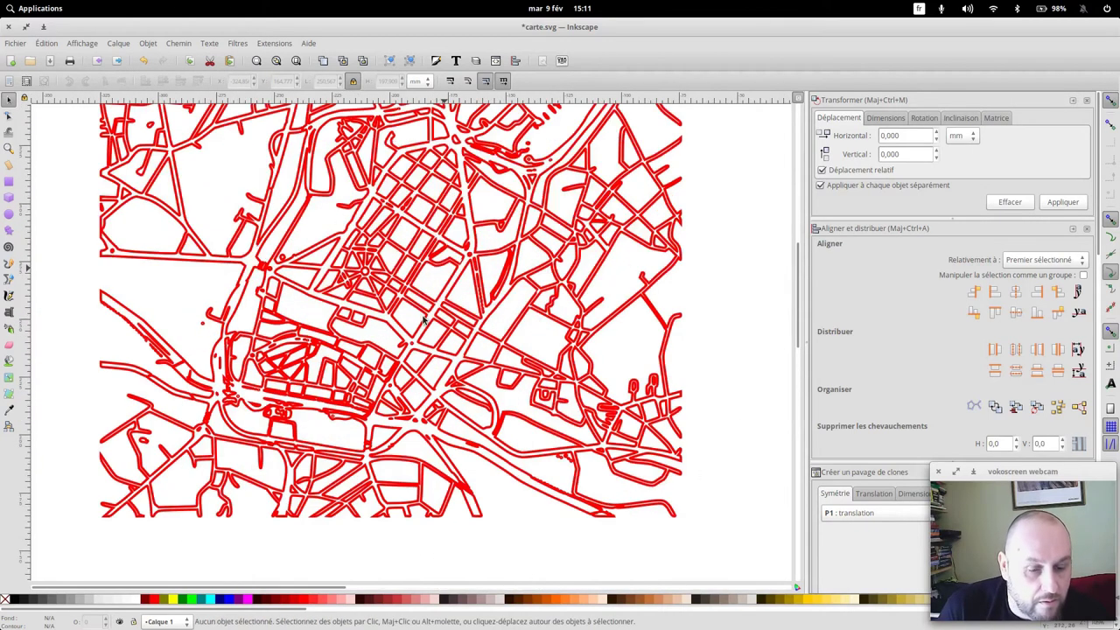
{"action": "scroll", "coordinate": [564, 279], "scroll_direction": "up", "scroll_amount": 2}
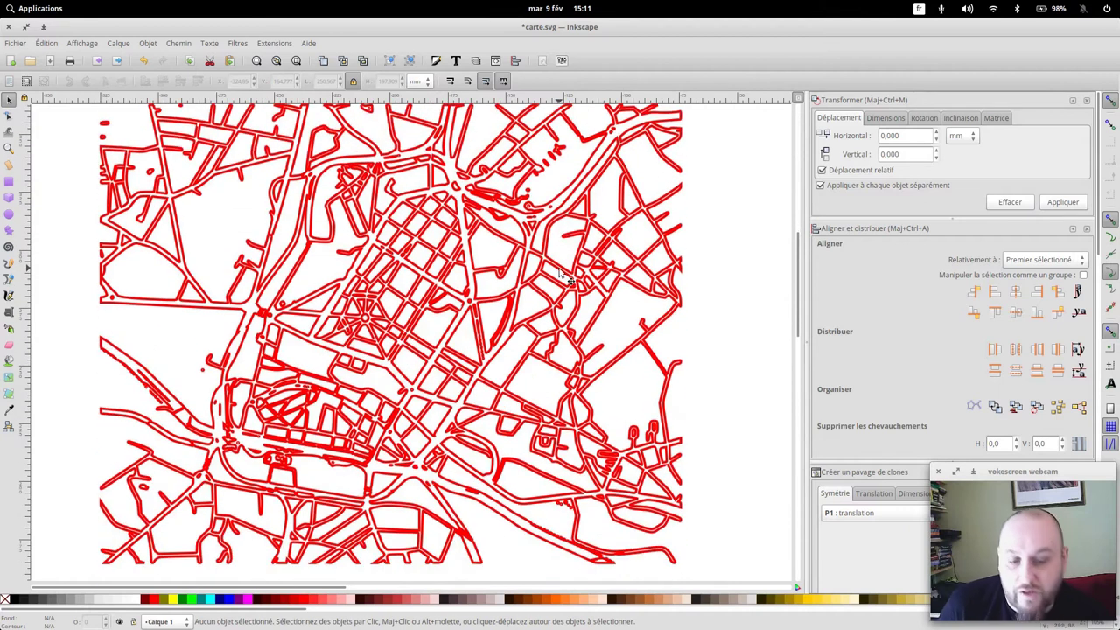
{"action": "key", "text": "minus"}
{"action": "key", "text": "minus"}
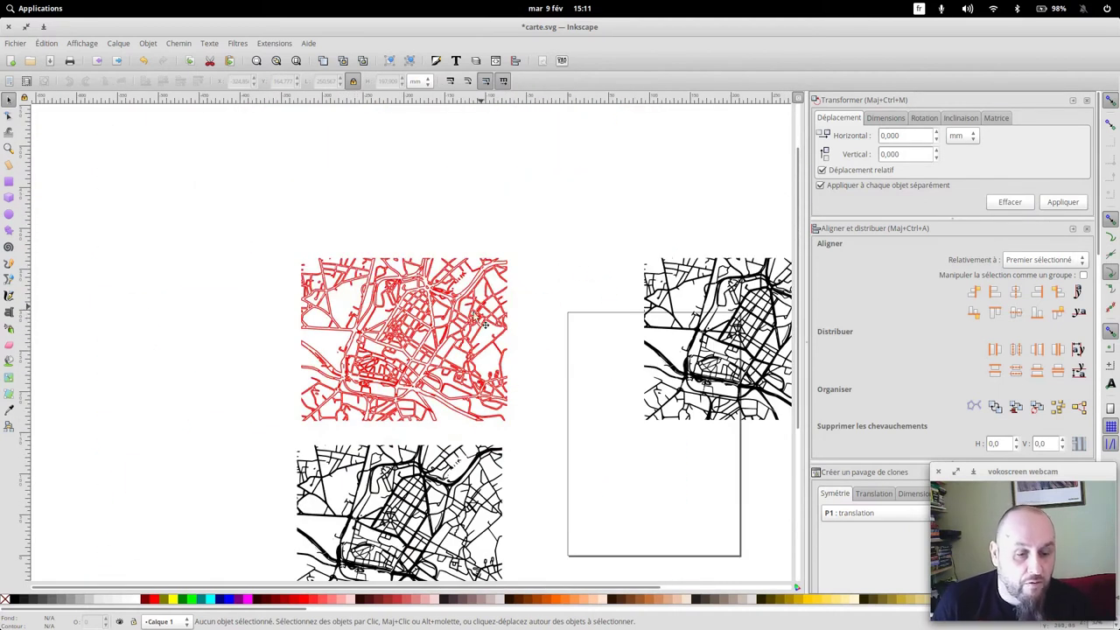
{"action": "left_click", "coordinate": [420, 340]}
{"action": "left_click_drag", "start_coordinate": [297, 255], "coordinate": [73, 107]}
{"action": "scroll", "coordinate": [478, 338], "scroll_direction": "down", "scroll_amount": 3}
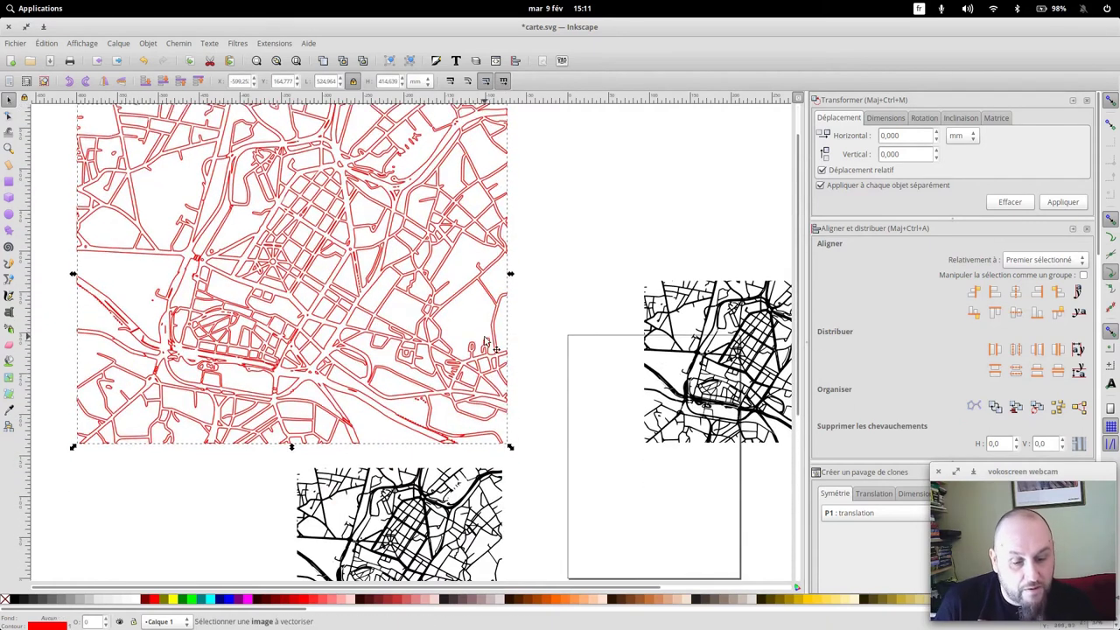
{"action": "scroll", "coordinate": [478, 337], "scroll_direction": "up", "scroll_amount": 1}
{"action": "scroll", "coordinate": [320, 229], "scroll_direction": "up", "scroll_amount": 1}
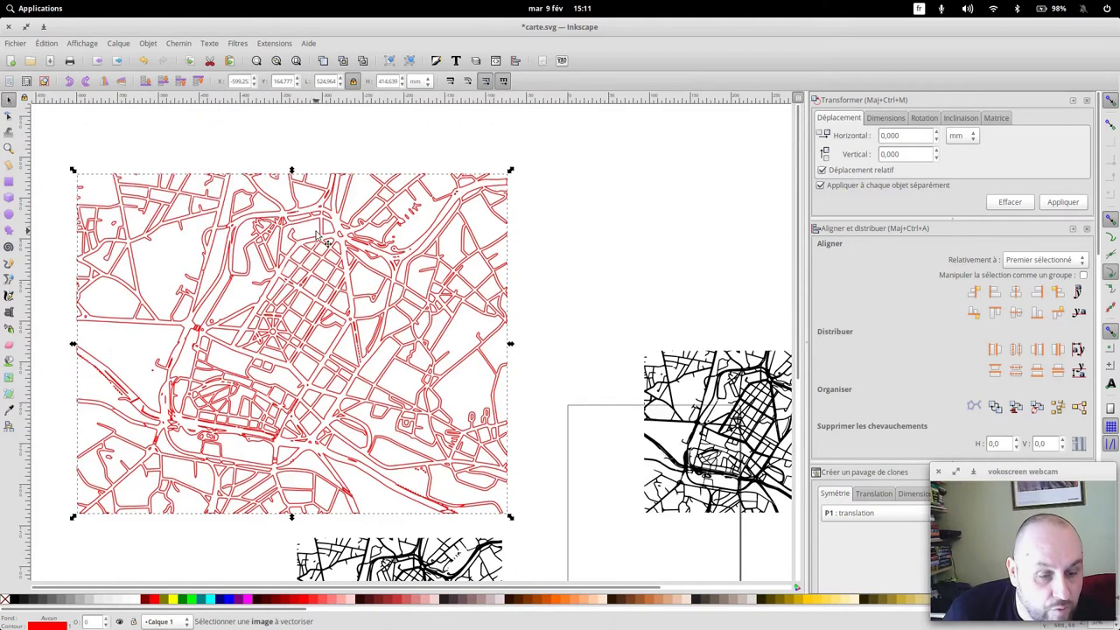
{"action": "key", "text": "plus"}
{"action": "key", "text": "plus"}
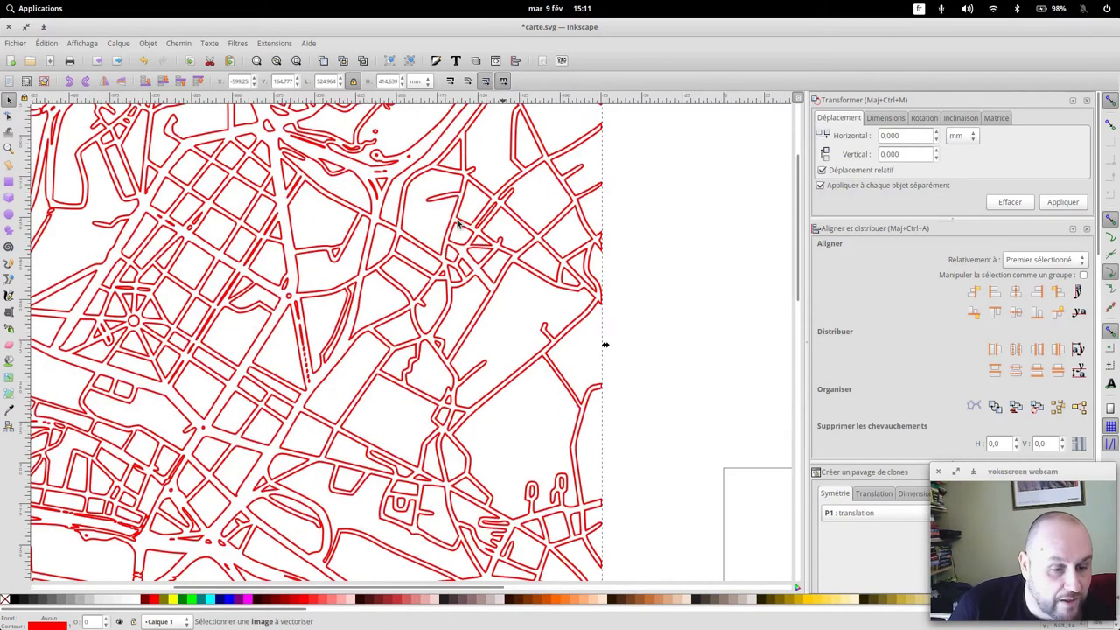
Measure a few street distances on the map with the Measure tool.
{"action": "left_click", "coordinate": [9, 164]}
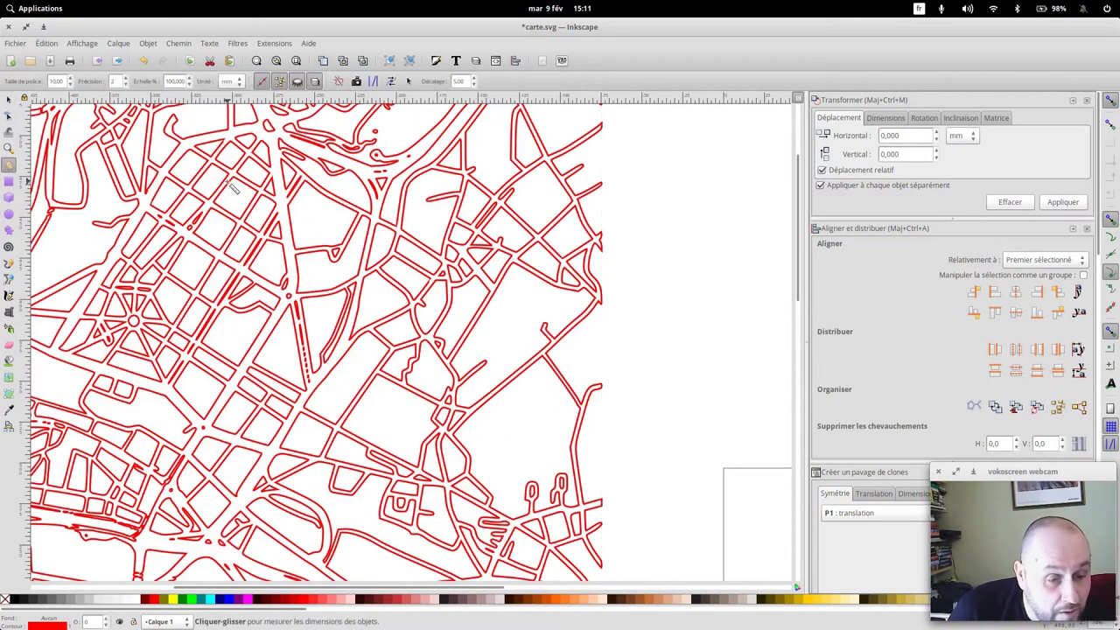
{"action": "left_click_drag", "start_coordinate": [226, 182], "coordinate": [234, 190]}
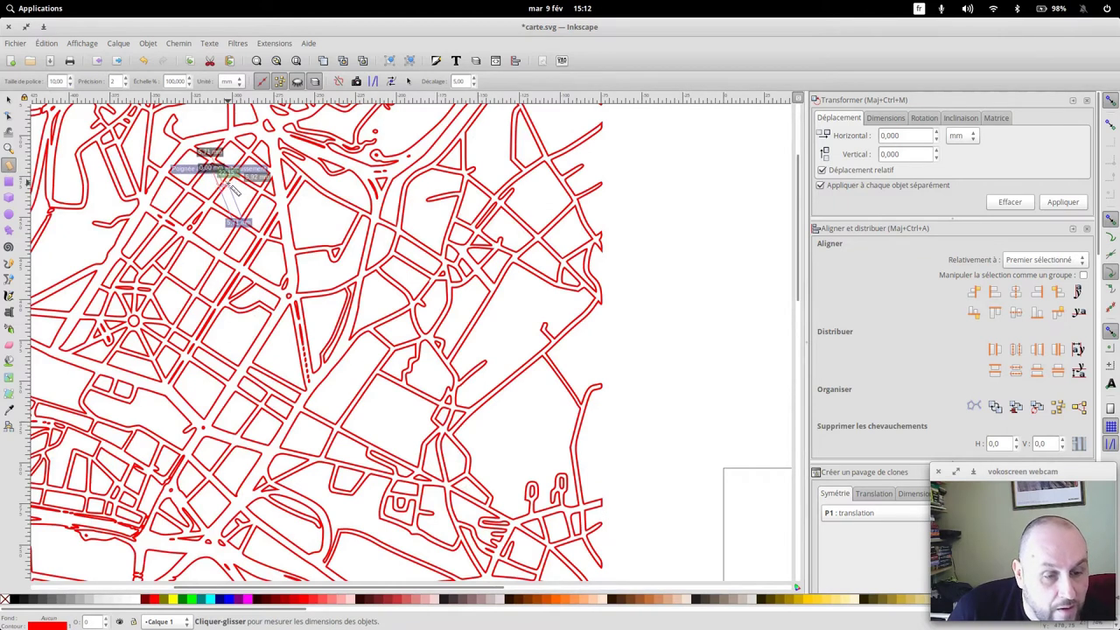
{"action": "left_click_drag", "start_coordinate": [234, 190], "coordinate": [232, 166]}
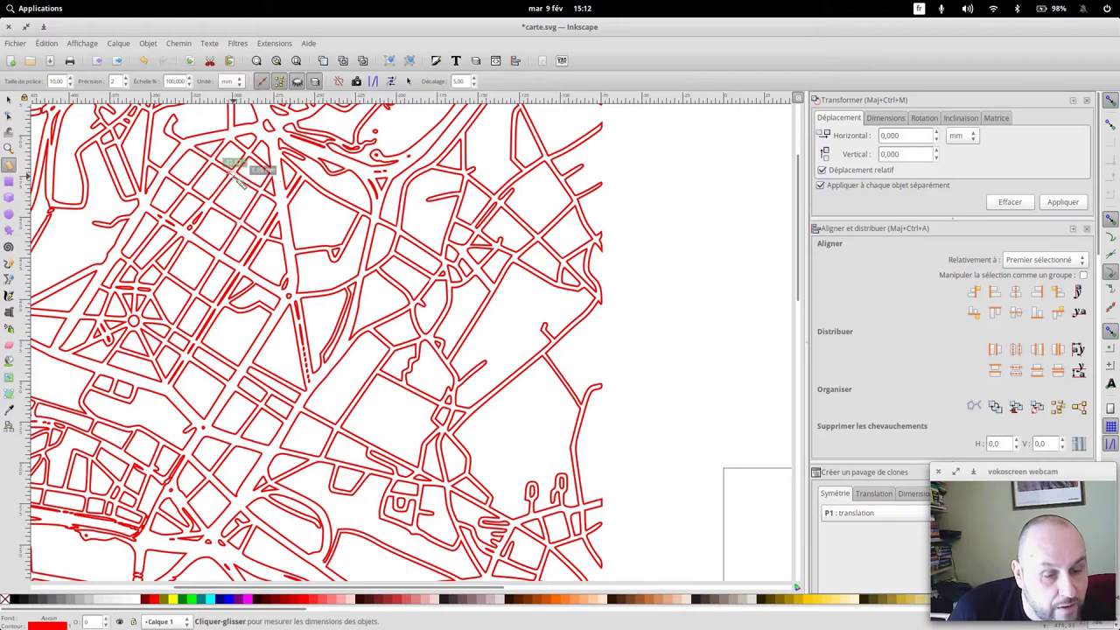
{"action": "left_click_drag", "start_coordinate": [688, 227], "coordinate": [689, 229]}
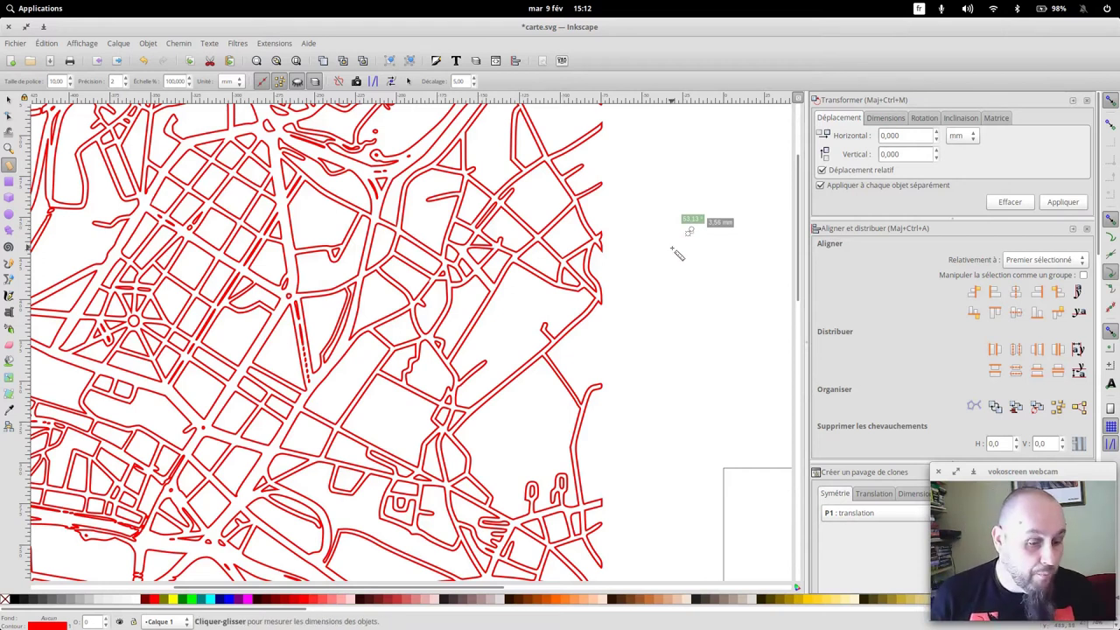
{"action": "scroll", "coordinate": [691, 232], "scroll_direction": "up", "scroll_amount": 2}
{"action": "scroll", "coordinate": [631, 315], "scroll_direction": "down", "scroll_amount": 2, "text": "ctrl"}
{"action": "scroll", "coordinate": [577, 335], "scroll_direction": "down", "scroll_amount": 1, "text": "ctrl"}
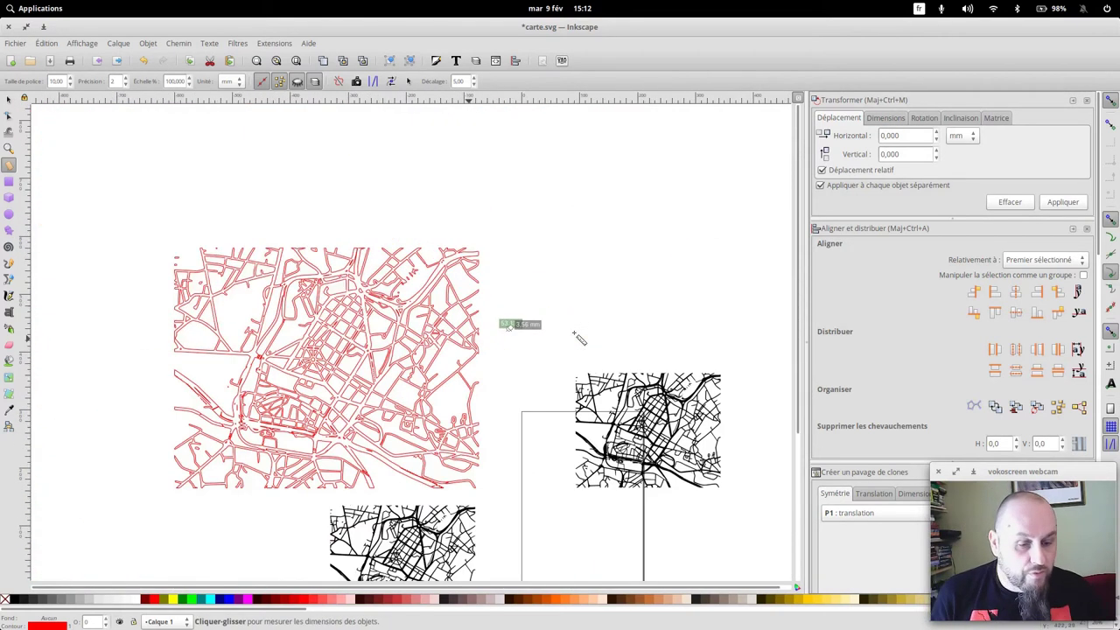
Delete the black map, move the red map up-left and place a pasted copy beside it.
{"action": "left_click", "coordinate": [9, 100]}
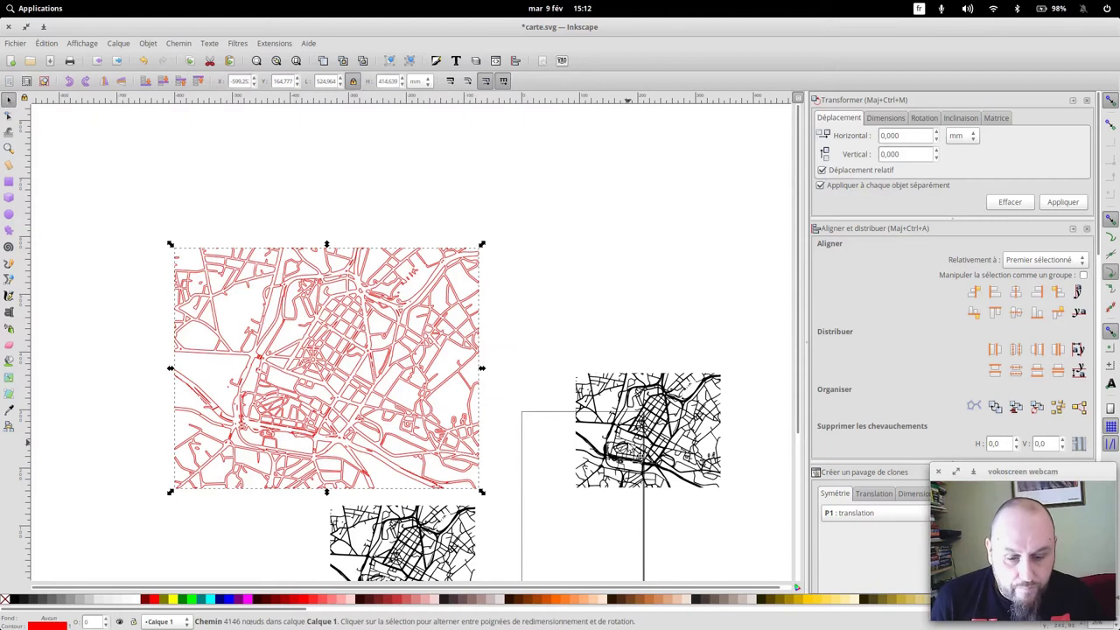
{"action": "left_click", "coordinate": [647, 429]}
{"action": "key", "text": "Delete"}
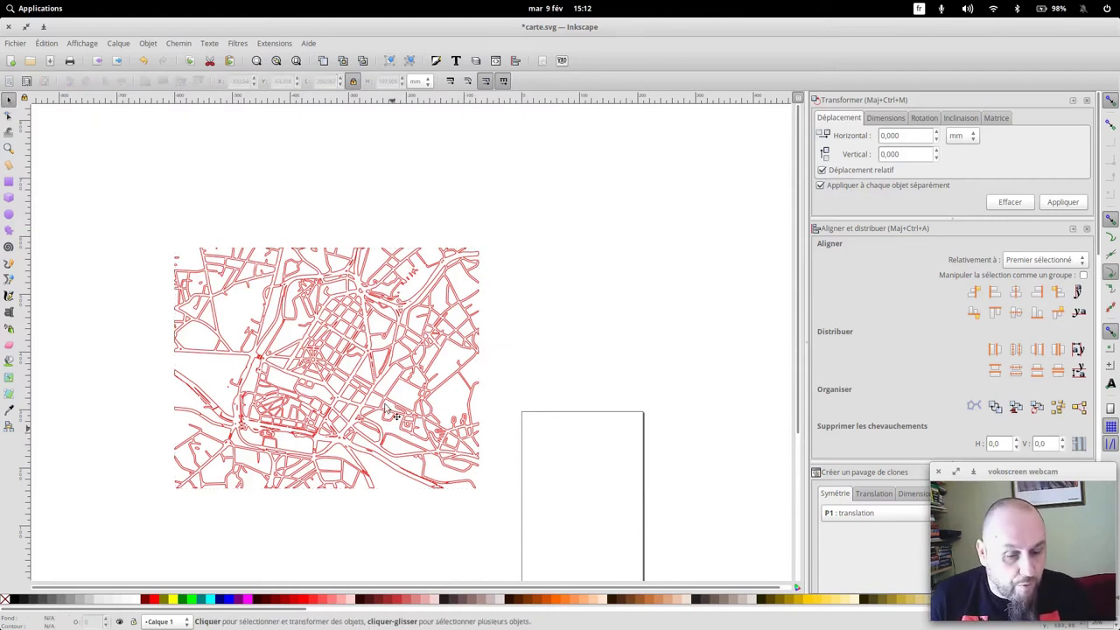
{"action": "left_click", "coordinate": [367, 326]}
{"action": "left_click_drag", "start_coordinate": [358, 323], "coordinate": [286, 216]}
{"action": "left_click", "coordinate": [572, 282]}
{"action": "key", "text": "ctrl+v"}
{"action": "left_click_drag", "start_coordinate": [655, 288], "coordinate": [626, 260]}
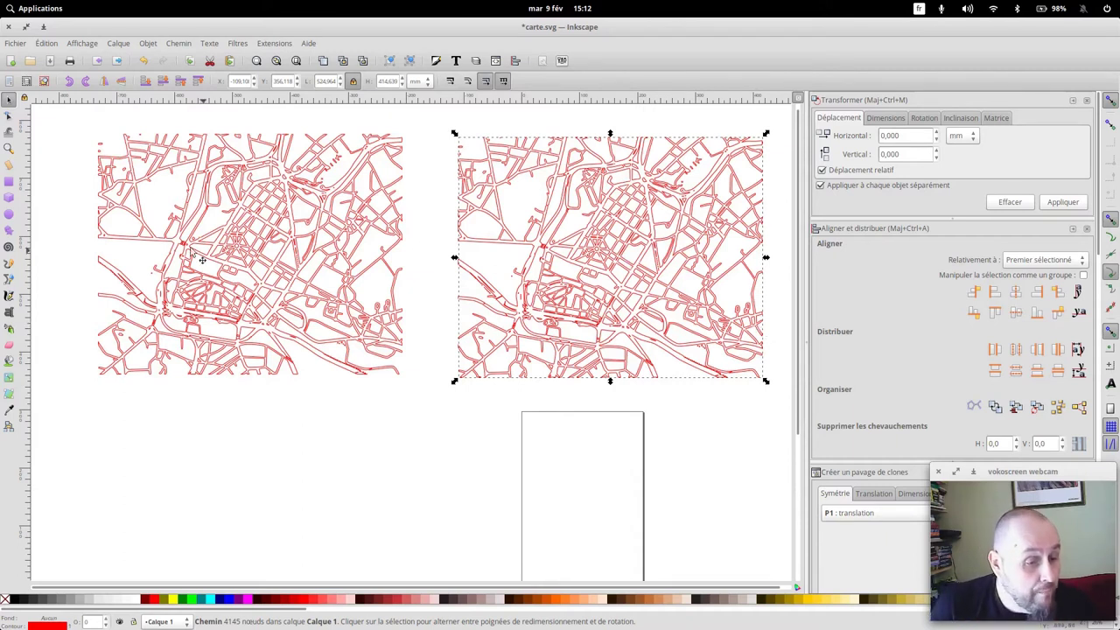
Draw a circle and position it over the right-hand red street map.
{"action": "left_click", "coordinate": [9, 214]}
{"action": "mouse_move", "coordinate": [468, 436]}
{"action": "left_mouse_down"}
{"action": "mouse_move", "coordinate": [638, 588]}
{"action": "mouse_move", "coordinate": [613, 524]}
{"action": "left_mouse_up"}
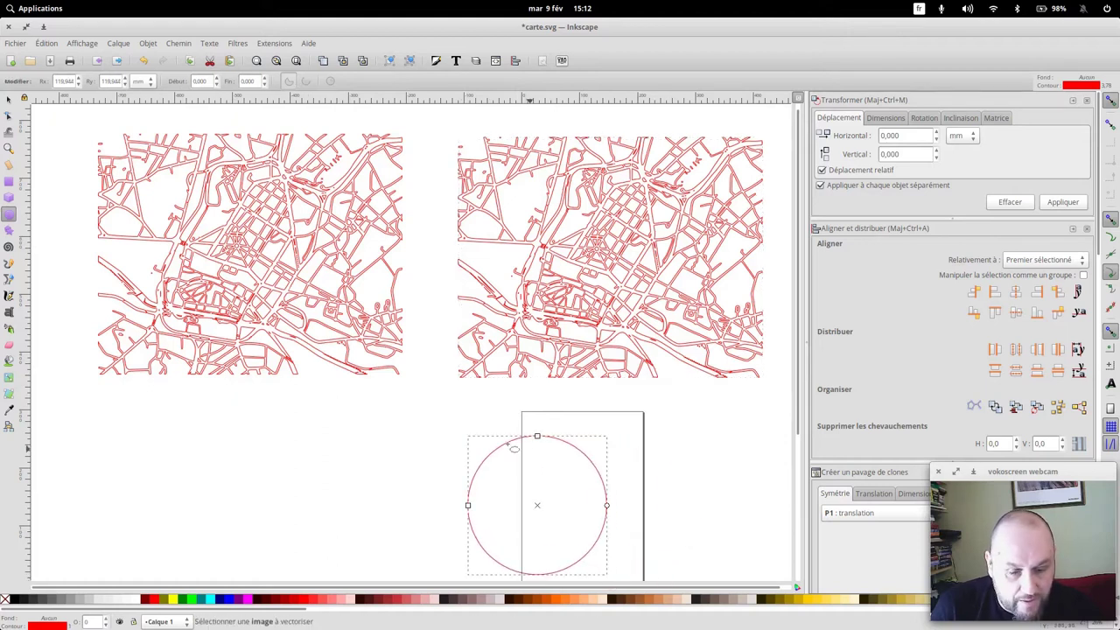
{"action": "left_click", "coordinate": [9, 99]}
{"action": "mouse_move", "coordinate": [578, 453]}
{"action": "left_mouse_down"}
{"action": "mouse_move", "coordinate": [630, 246]}
{"action": "mouse_move", "coordinate": [740, 111]}
{"action": "left_mouse_up"}
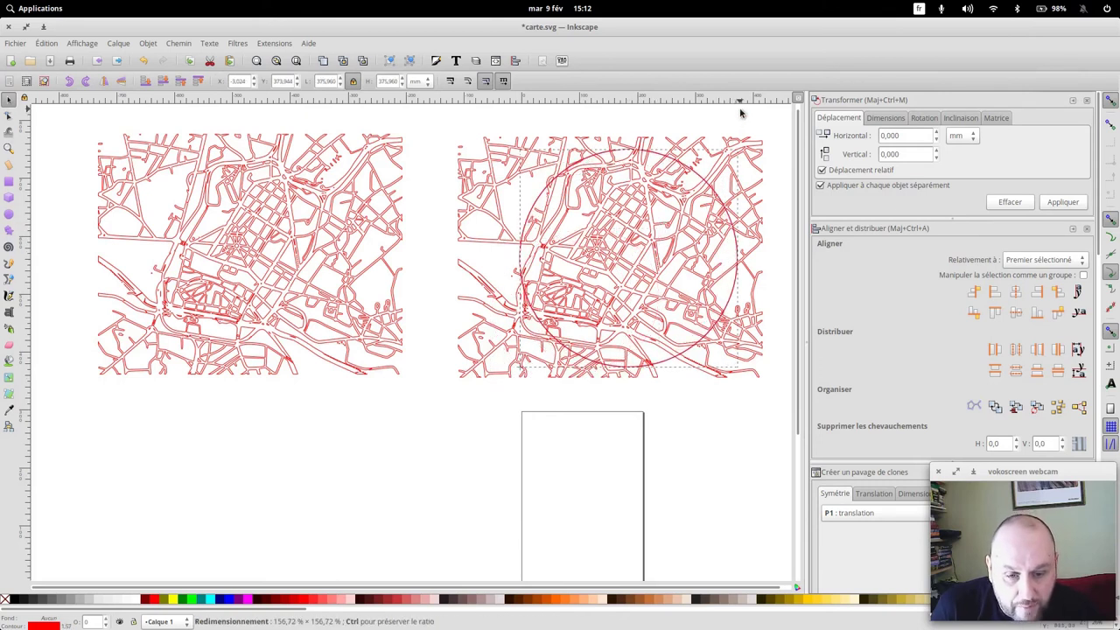
{"action": "left_click_drag", "start_coordinate": [733, 287], "coordinate": [721, 282]}
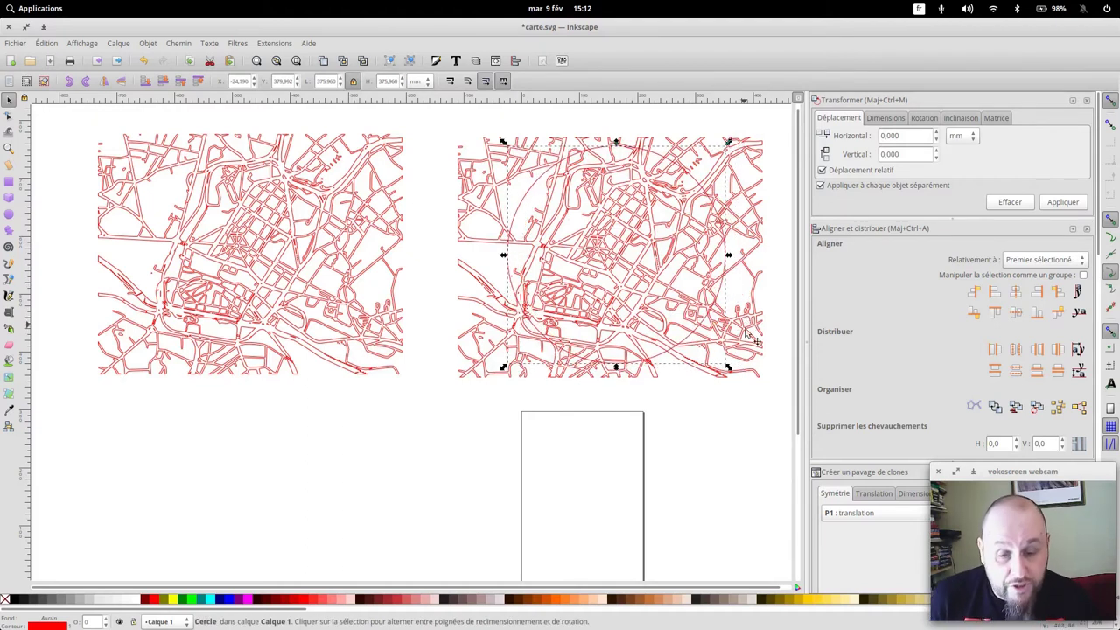
{"action": "left_click_drag", "start_coordinate": [727, 306], "coordinate": [722, 304]}
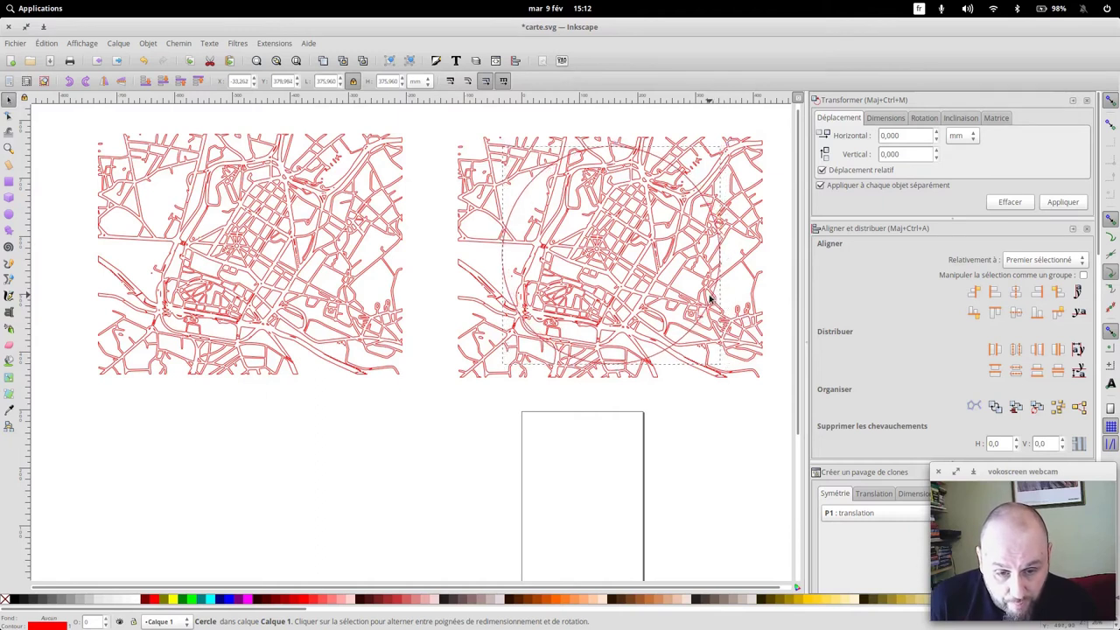
Intersect the right-hand map with the circle to leave a circular cutout.
{"action": "left_click", "coordinate": [765, 175]}
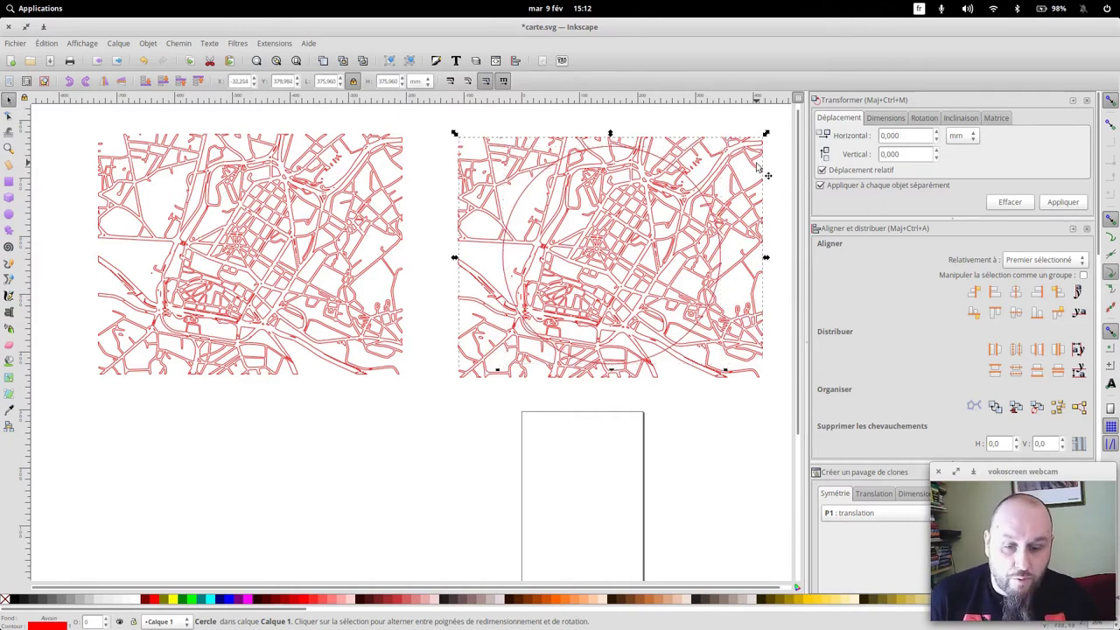
{"action": "left_click", "coordinate": [685, 180], "text": "shift"}
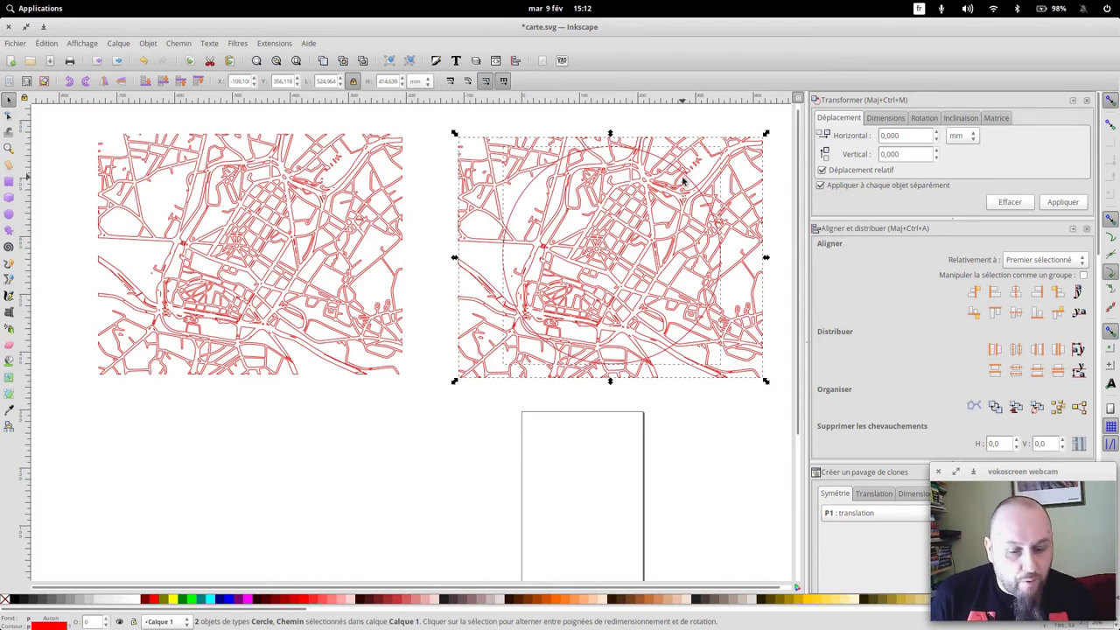
{"action": "left_click", "coordinate": [179, 44]}
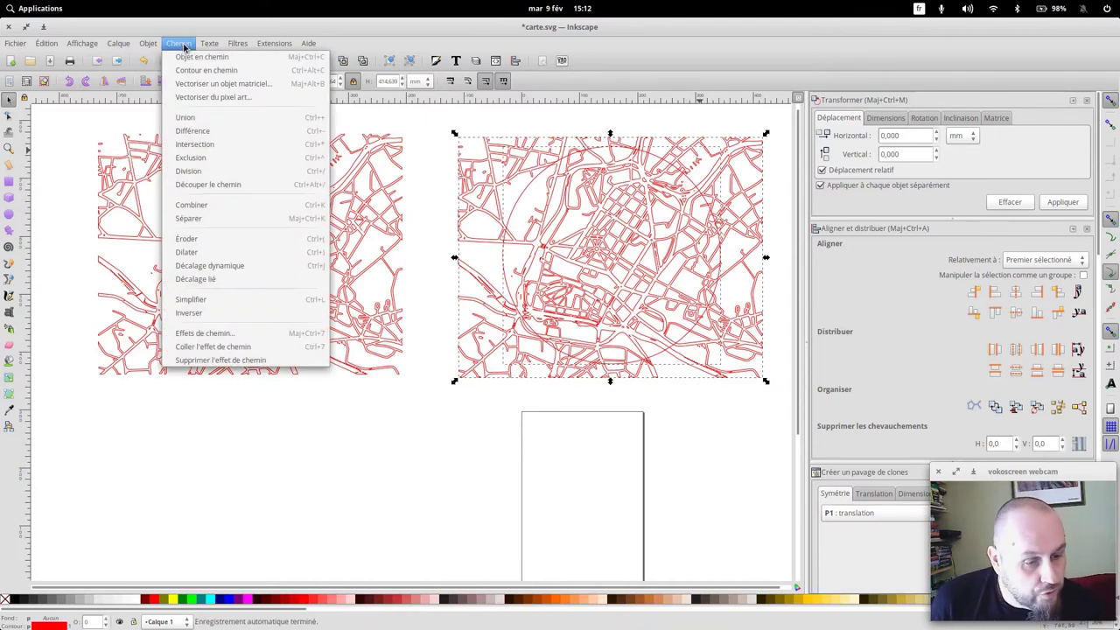
{"action": "left_click", "coordinate": [197, 144]}
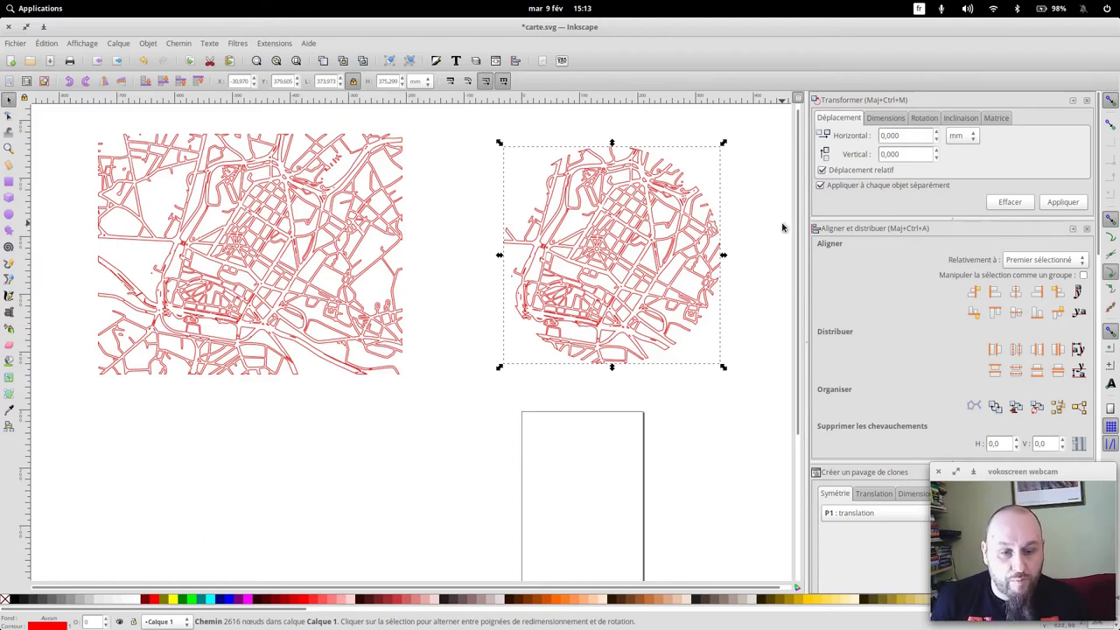
Zoom in to inspect the circular map cutout, then zoom back out.
{"action": "scroll", "coordinate": [748, 298], "scroll_direction": "down", "scroll_amount": 1}
{"action": "scroll", "coordinate": [735, 295], "scroll_direction": "up", "scroll_amount": 2}
{"action": "scroll", "coordinate": [718, 294], "scroll_direction": "up", "scroll_amount": 1}
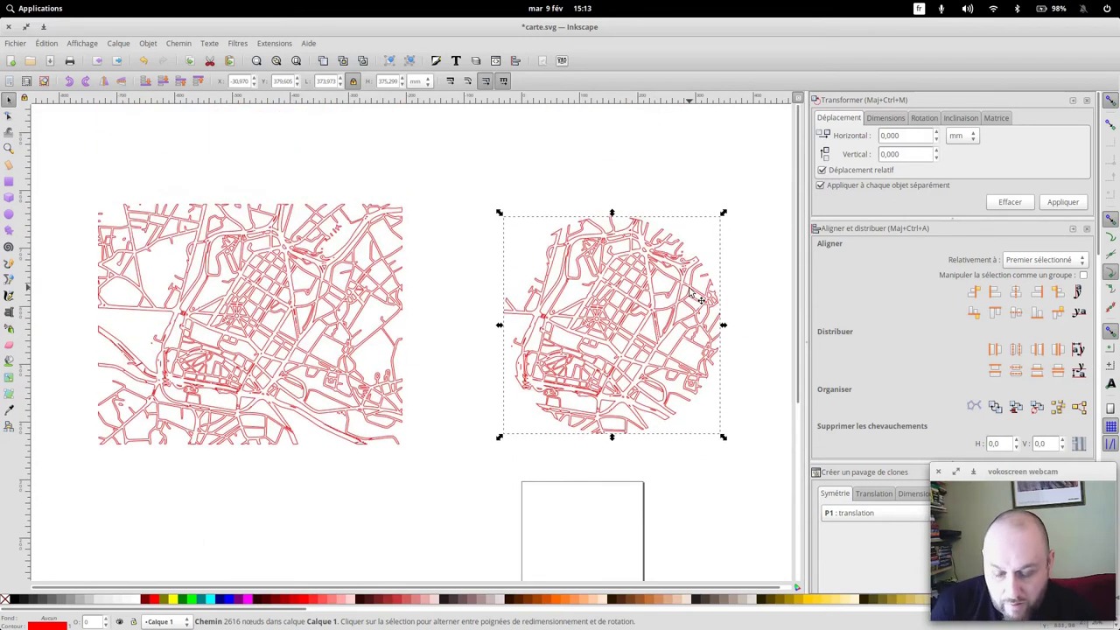
{"action": "key", "text": "plus"}
{"action": "key", "text": "plus"}
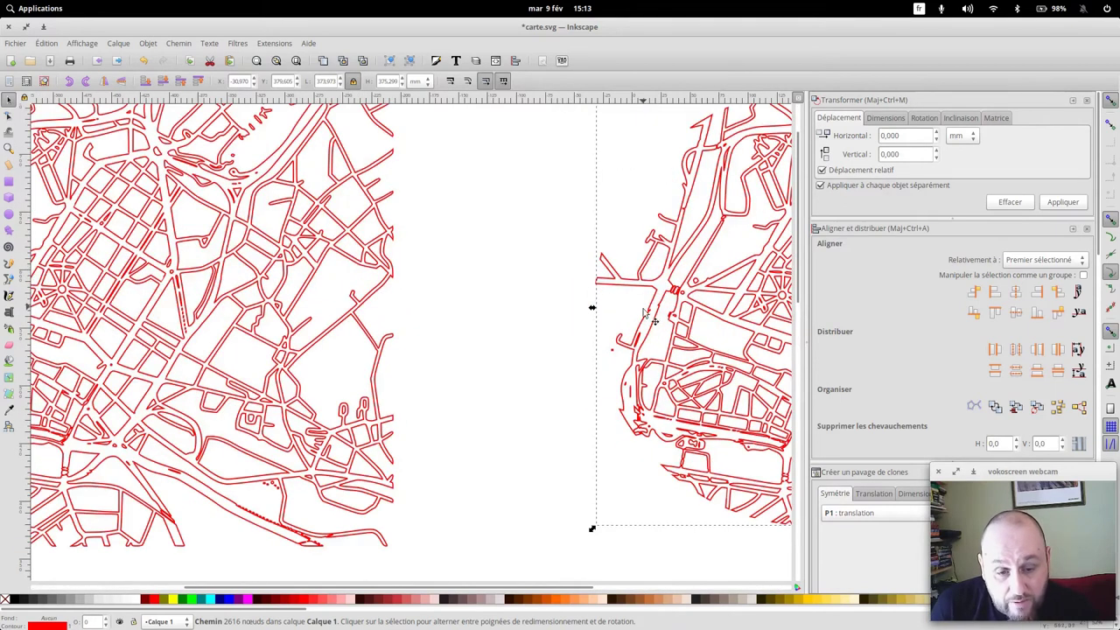
{"action": "scroll", "coordinate": [608, 400], "scroll_direction": "down", "scroll_amount": 3}
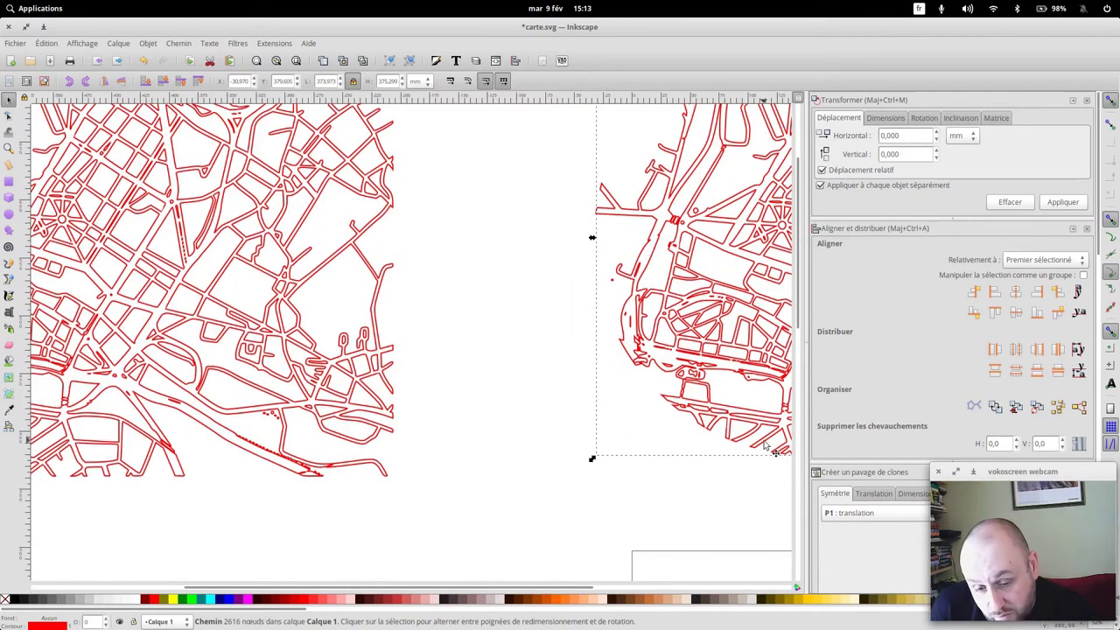
{"action": "scroll", "coordinate": [747, 447], "scroll_direction": "up", "scroll_amount": 2}
{"action": "scroll", "coordinate": [747, 447], "scroll_direction": "up", "scroll_amount": 2}
{"action": "scroll", "coordinate": [748, 412], "scroll_direction": "right", "scroll_amount": 7}
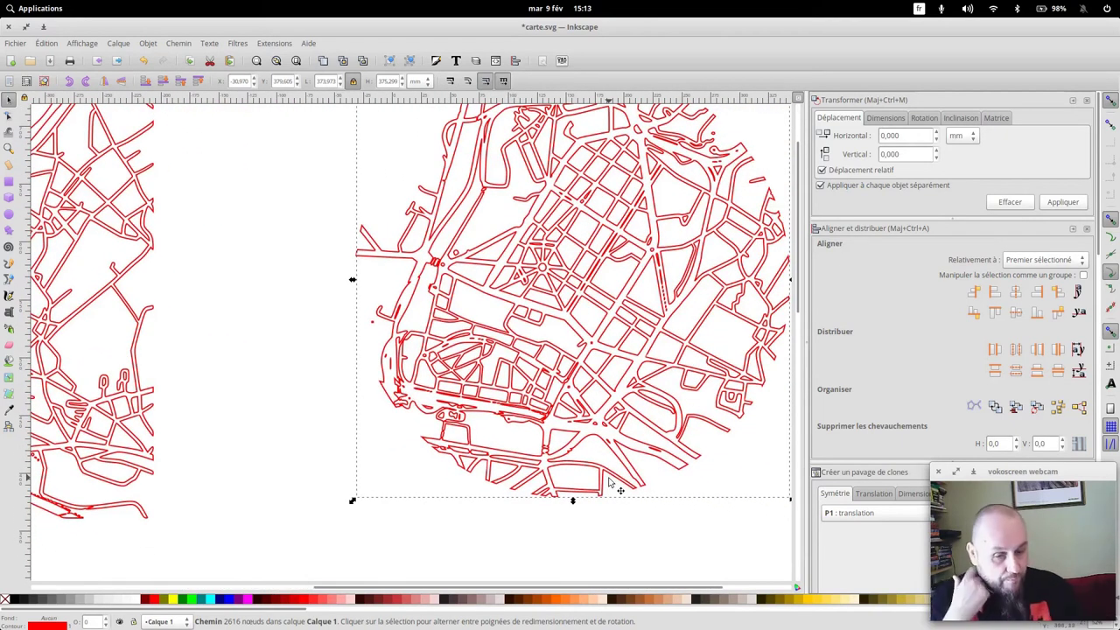
{"action": "scroll", "coordinate": [536, 404], "scroll_direction": "up", "scroll_amount": 5}
{"action": "scroll", "coordinate": [651, 355], "scroll_direction": "down", "scroll_amount": 3}
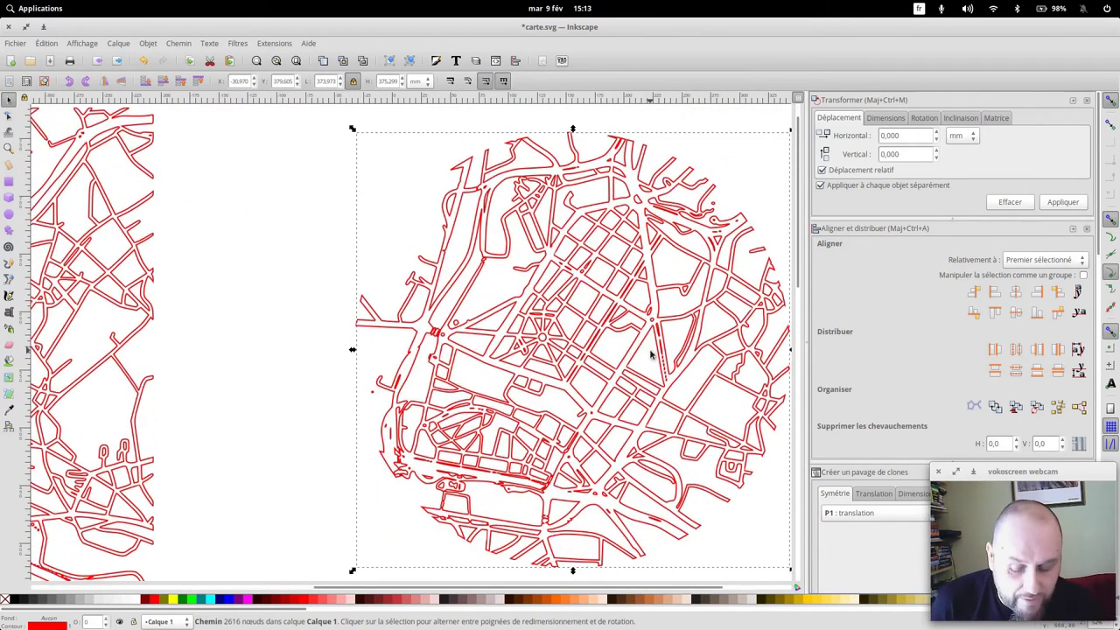
{"action": "key", "text": "minus"}
{"action": "key", "text": "minus"}
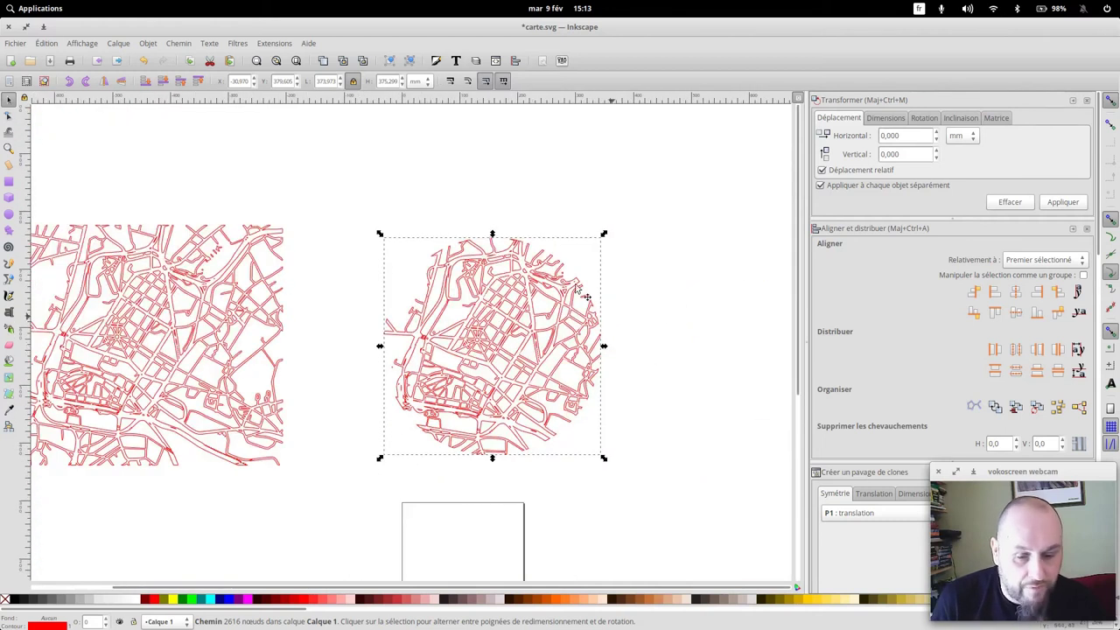
{"action": "scroll", "coordinate": [592, 206], "scroll_direction": "down", "scroll_amount": 3}
{"action": "scroll", "coordinate": [592, 207], "scroll_direction": "left", "scroll_amount": 5}
Paste a third copy of the red map below the top-left map.
{"action": "left_click", "coordinate": [366, 216]}
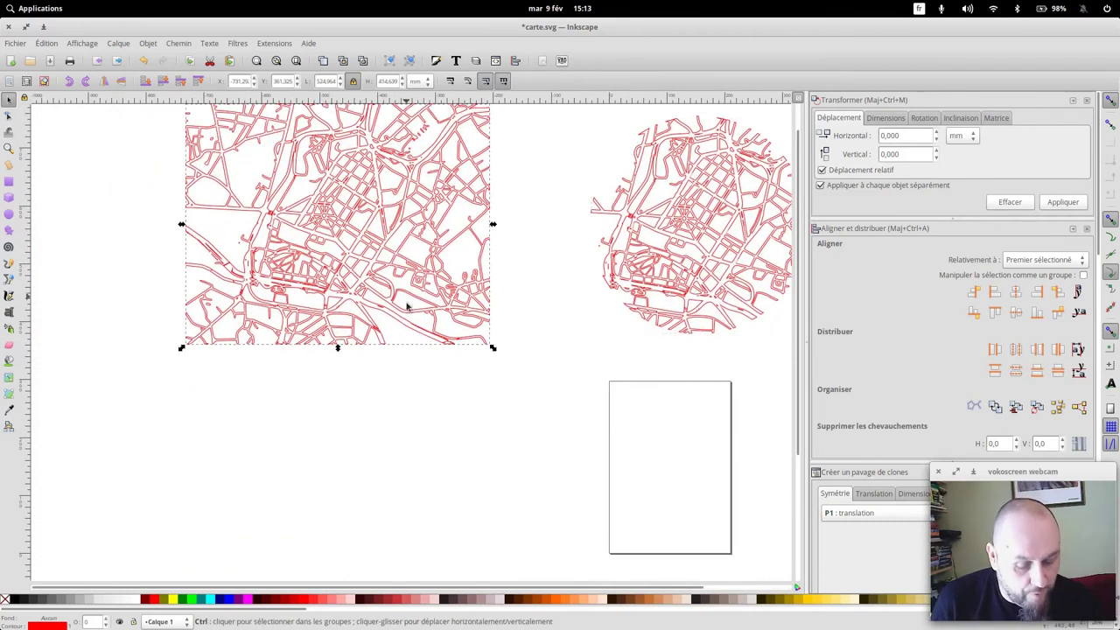
{"action": "left_click", "coordinate": [371, 509]}
{"action": "key", "text": "ctrl+v"}
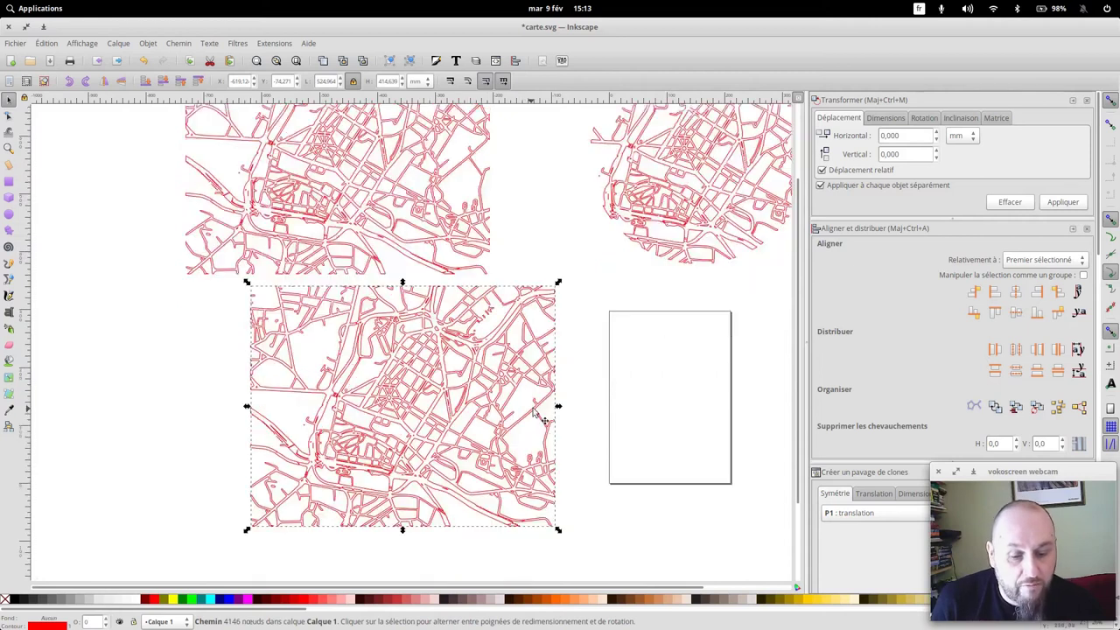
{"action": "scroll", "coordinate": [385, 455], "scroll_direction": "down", "scroll_amount": 4}
{"action": "left_click_drag", "start_coordinate": [404, 328], "coordinate": [336, 346]}
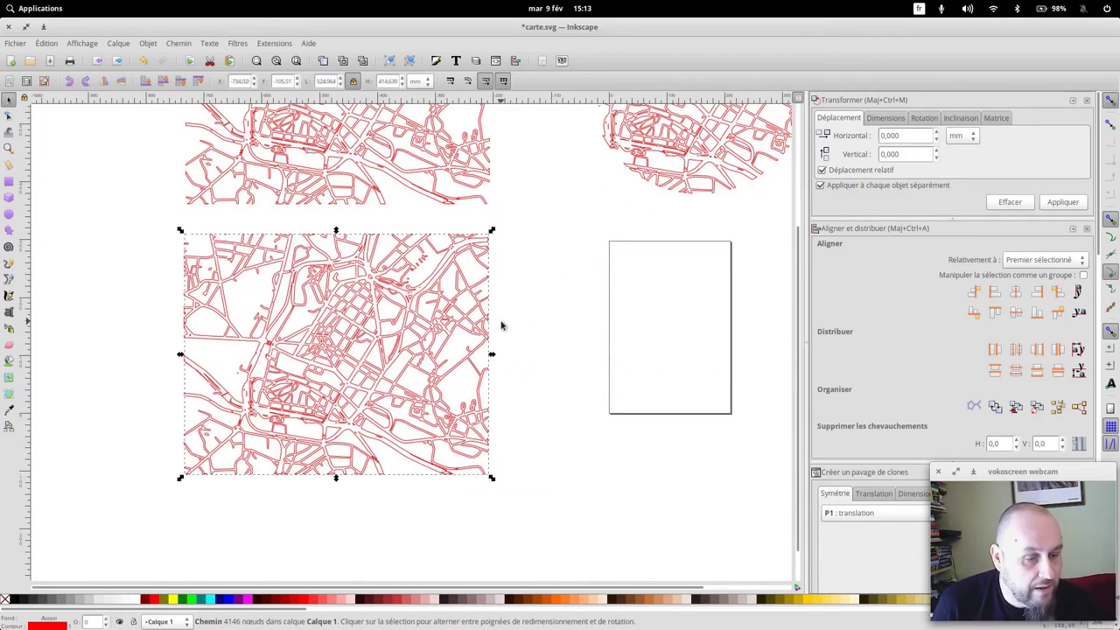
{"action": "left_click", "coordinate": [502, 326]}
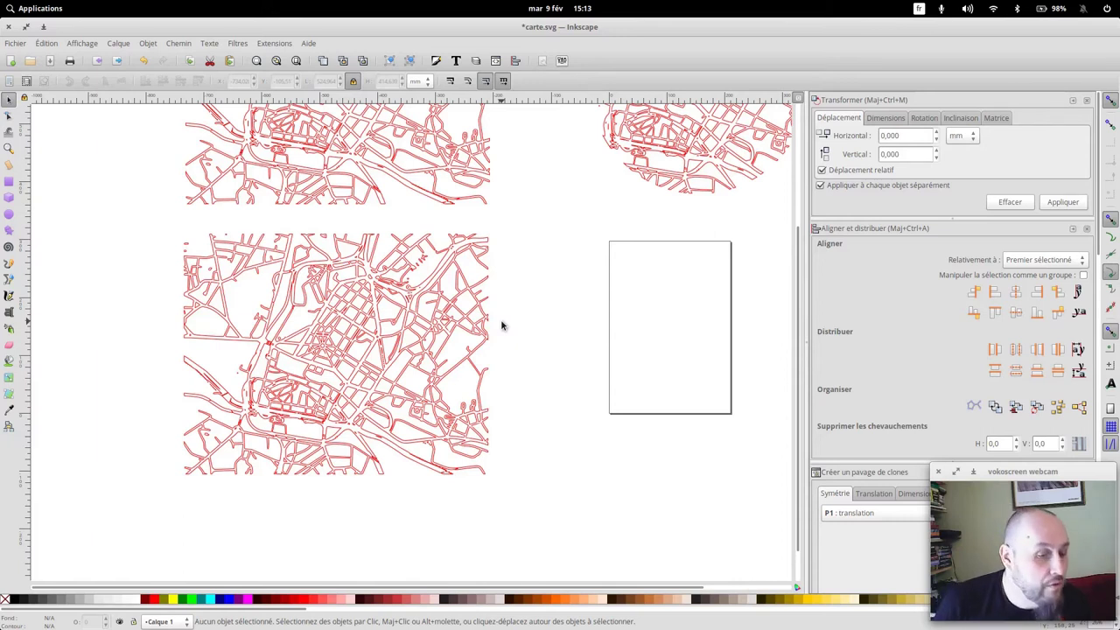
Sketch a closed freehand blob and enlarge it over the lower-left street map.
{"action": "left_click", "coordinate": [10, 264]}
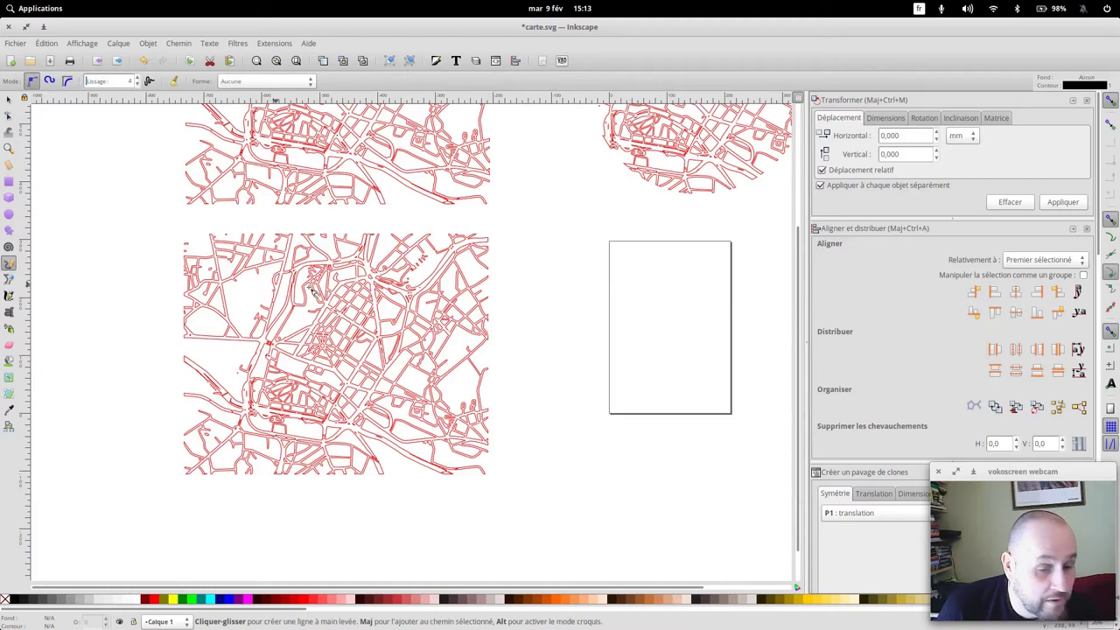
{"action": "left_click_drag", "start_coordinate": [566, 347], "coordinate": [562, 304]}
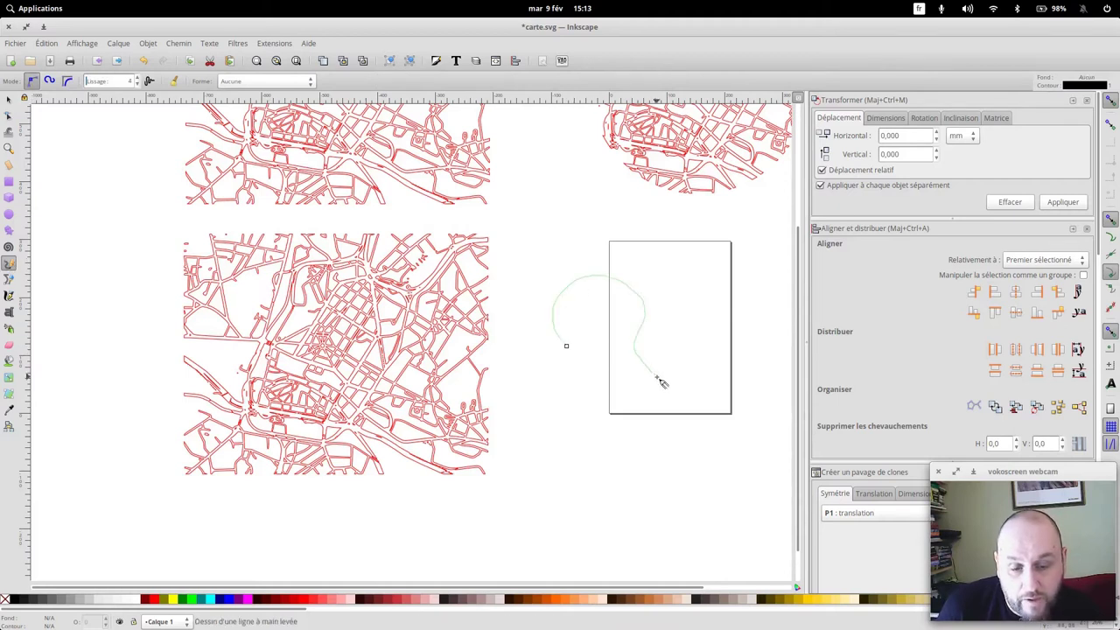
{"action": "left_click_drag", "start_coordinate": [603, 444], "coordinate": [568, 352]}
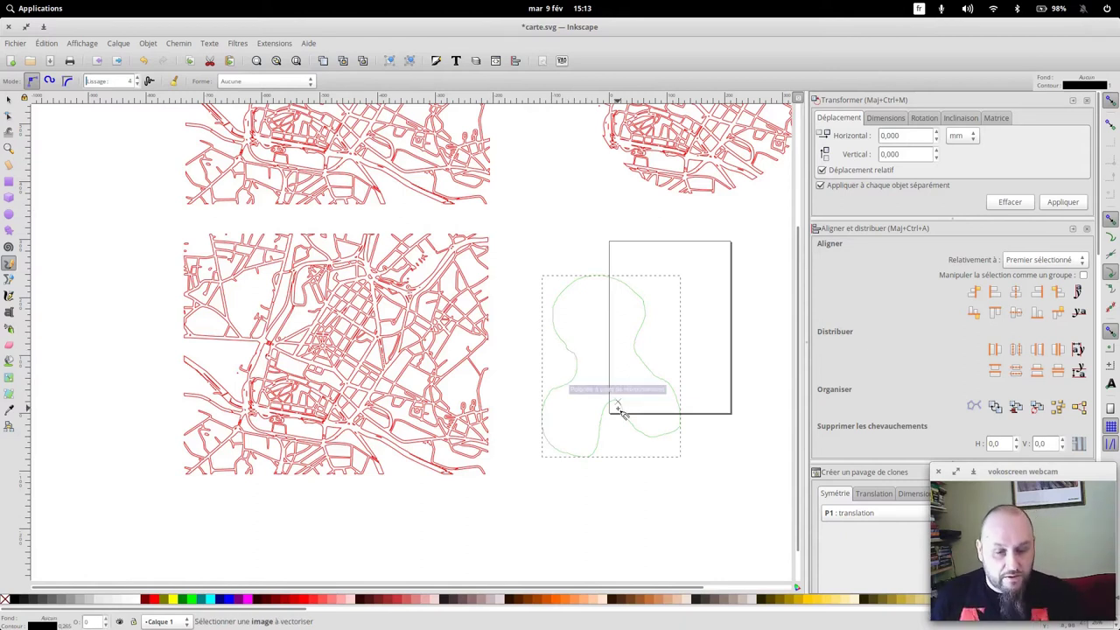
{"action": "left_click", "coordinate": [8, 102]}
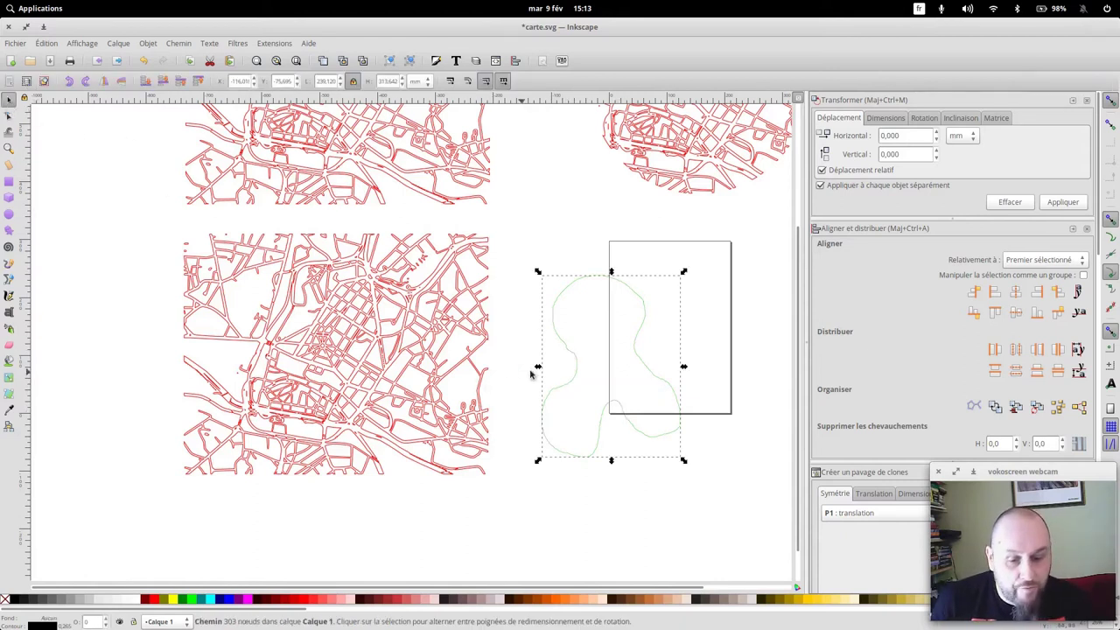
{"action": "left_click_drag", "start_coordinate": [644, 361], "coordinate": [317, 360]}
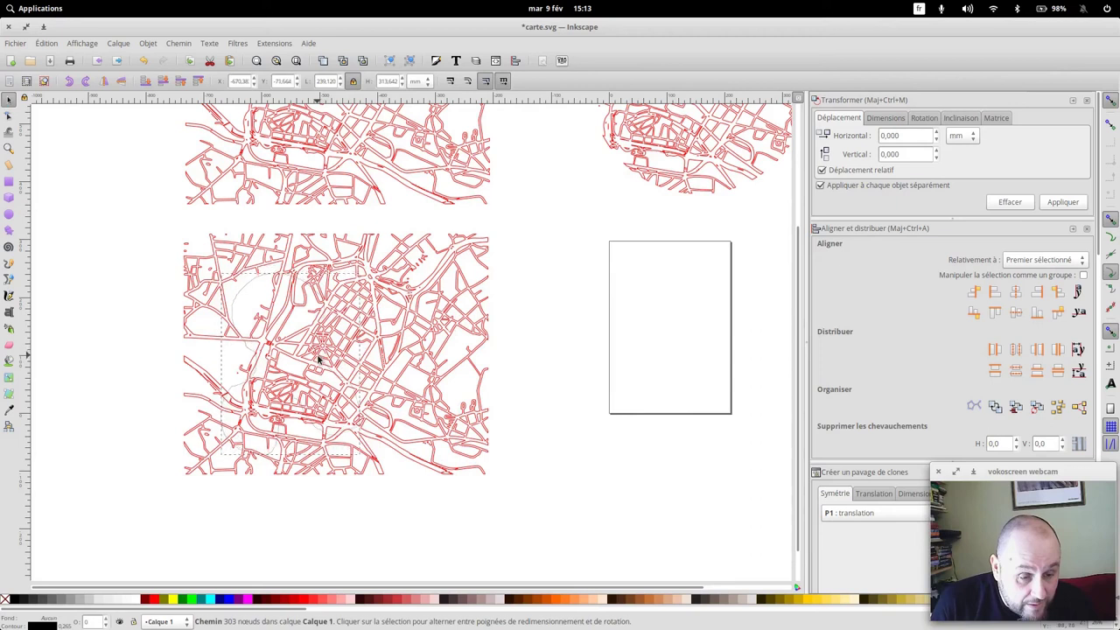
{"action": "left_click_drag", "start_coordinate": [361, 273], "coordinate": [393, 229]}
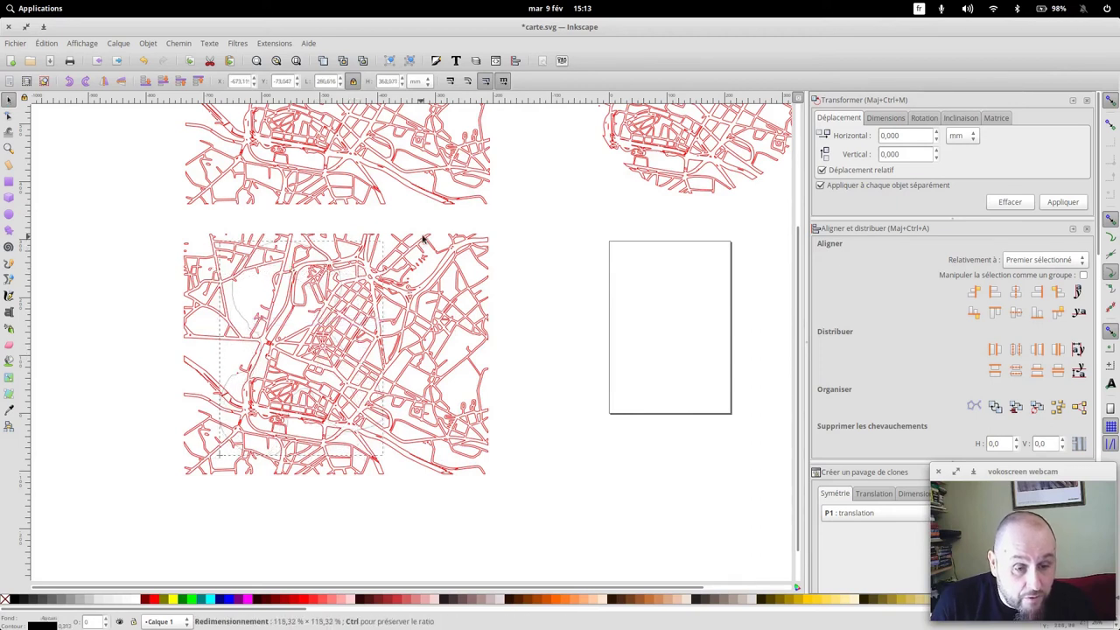
Align the map under the blob and intersect them, keeping the blob-shaped map.
{"action": "left_click_drag", "start_coordinate": [393, 337], "coordinate": [363, 326]}
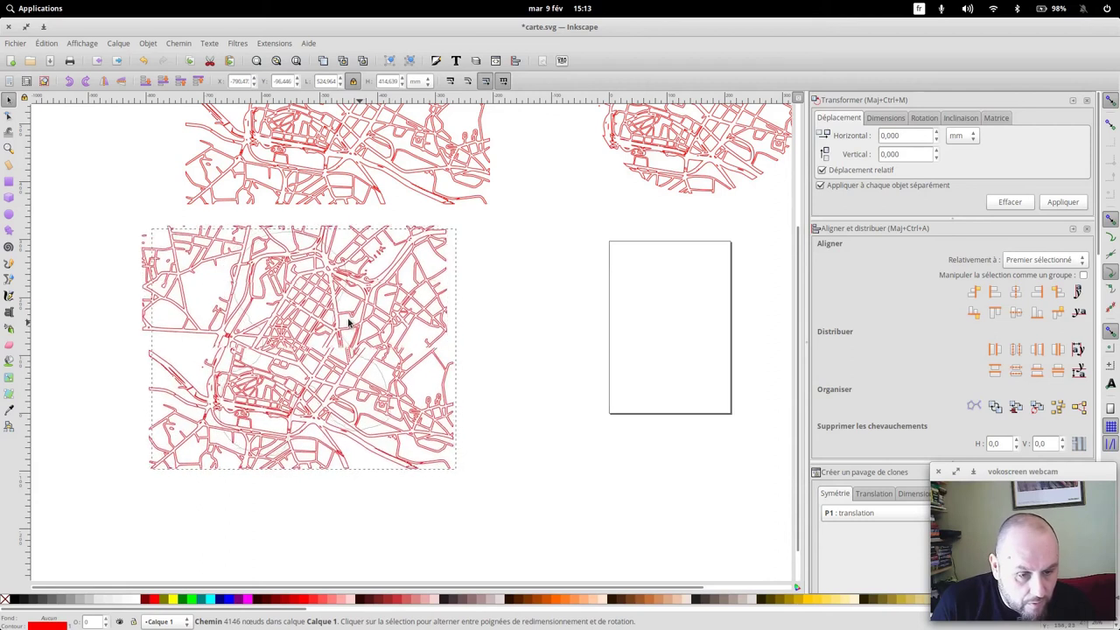
{"action": "left_click_drag", "start_coordinate": [362, 326], "coordinate": [336, 319]}
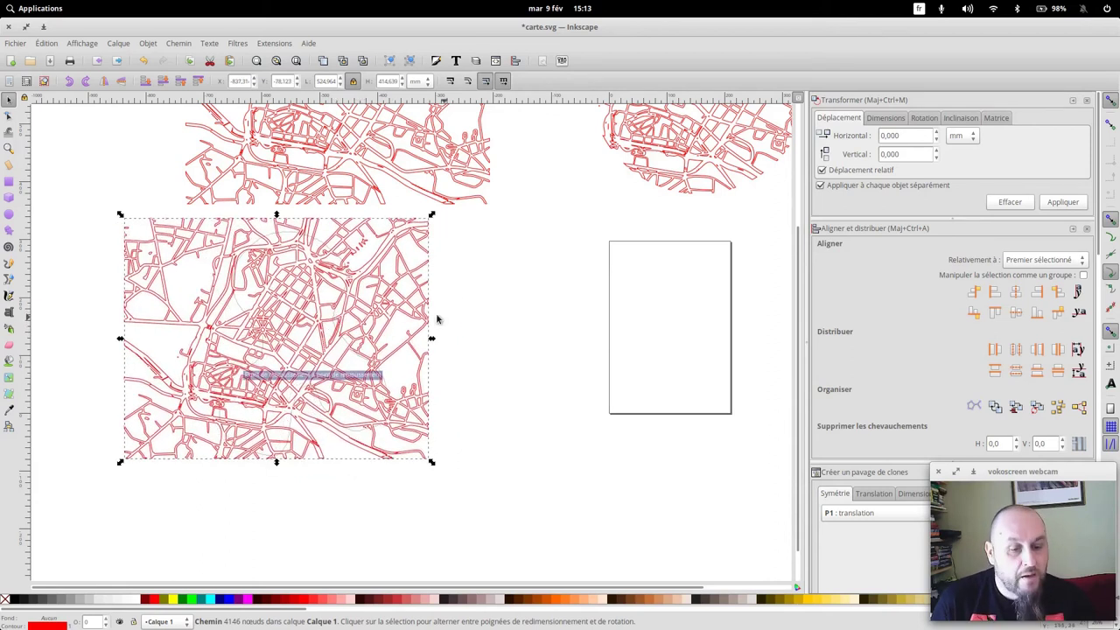
{"action": "left_click", "coordinate": [332, 252], "text": "shift"}
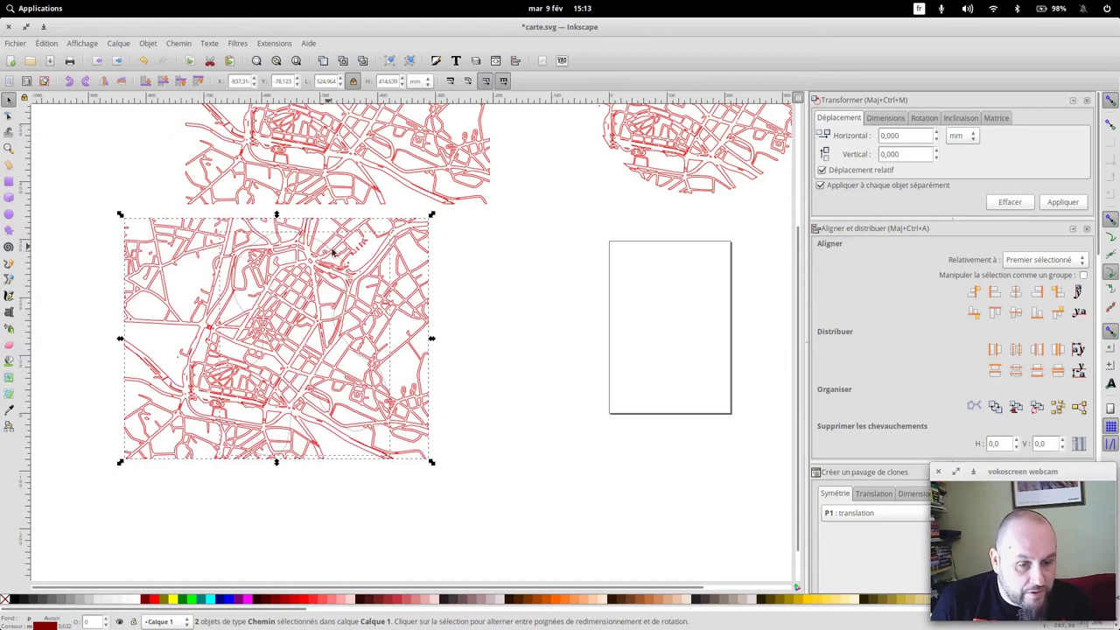
{"action": "left_click", "coordinate": [178, 43]}
{"action": "left_click", "coordinate": [201, 149]}
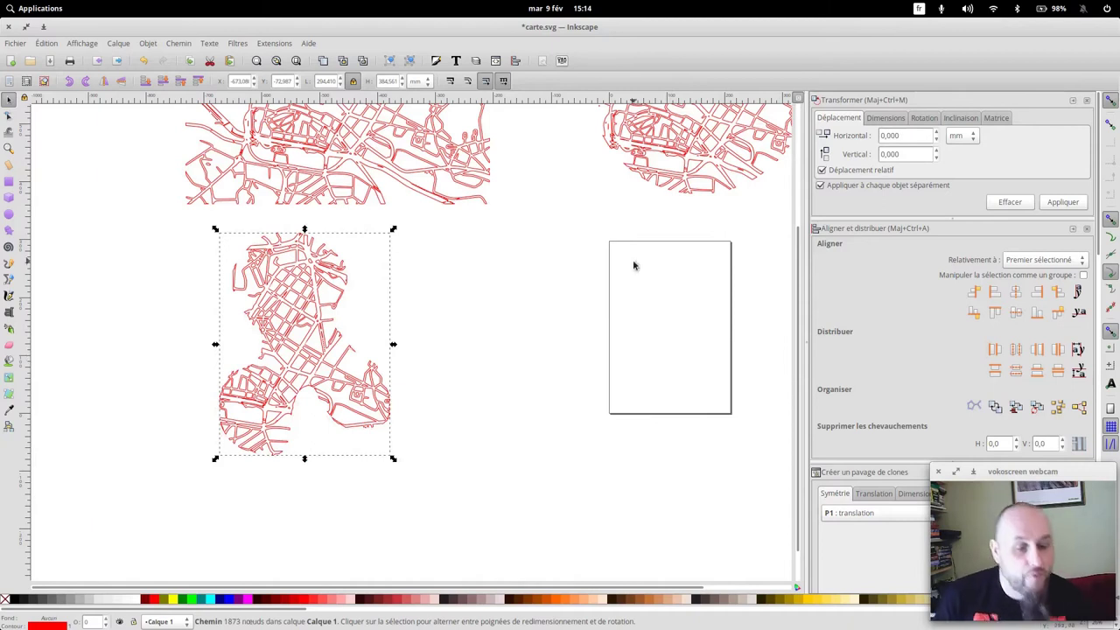
Move the blob-shaped map further to the lower left.
{"action": "scroll", "coordinate": [374, 297], "scroll_direction": "up", "scroll_amount": 1}
{"action": "scroll", "coordinate": [374, 297], "scroll_direction": "up", "scroll_amount": 2}
{"action": "scroll", "coordinate": [386, 289], "scroll_direction": "left", "scroll_amount": 4}
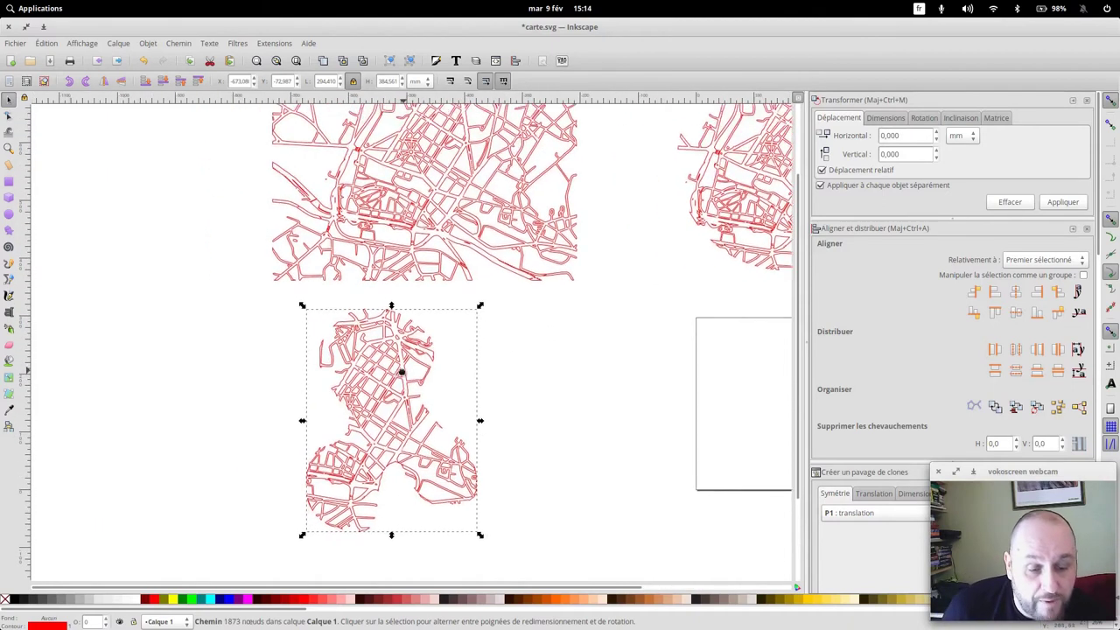
{"action": "scroll", "coordinate": [430, 260], "scroll_direction": "left", "scroll_amount": 3}
{"action": "scroll", "coordinate": [430, 260], "scroll_direction": "down", "scroll_amount": 1}
{"action": "left_click_drag", "start_coordinate": [428, 333], "coordinate": [302, 375]}
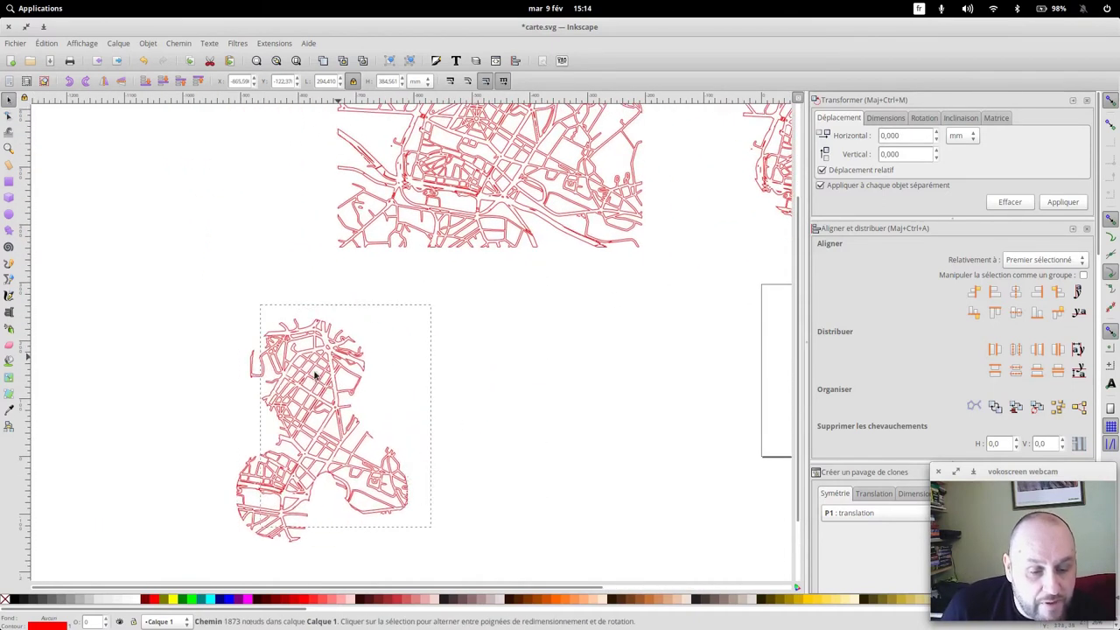
{"action": "left_click", "coordinate": [537, 368]}
{"action": "scroll", "coordinate": [537, 368], "scroll_direction": "up", "scroll_amount": 5}
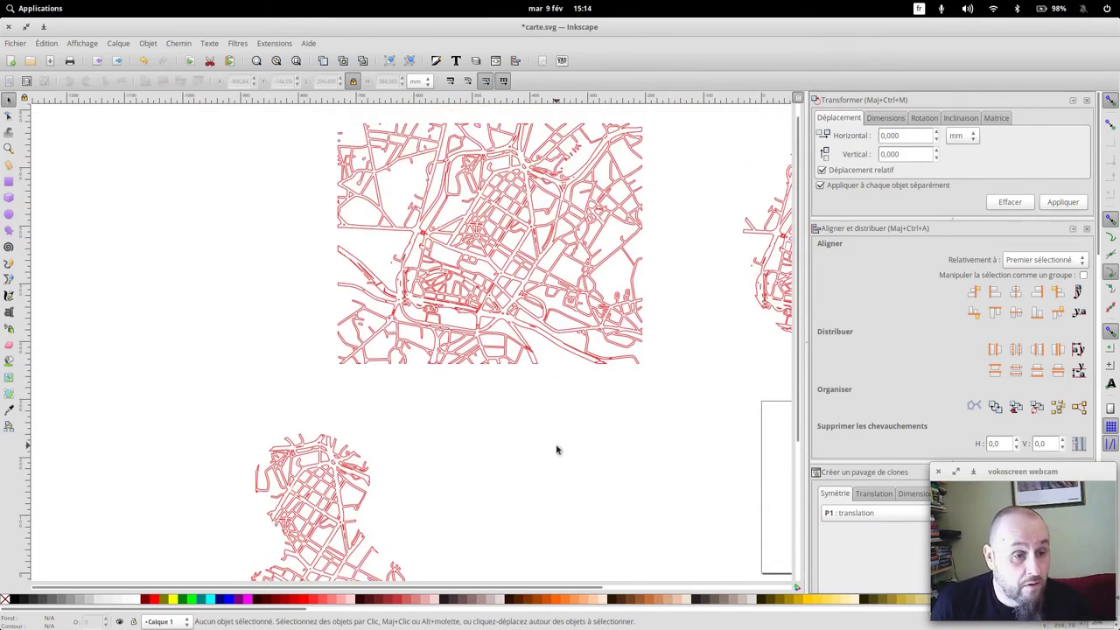
{"action": "scroll", "coordinate": [558, 452], "scroll_direction": "down", "scroll_amount": 3}
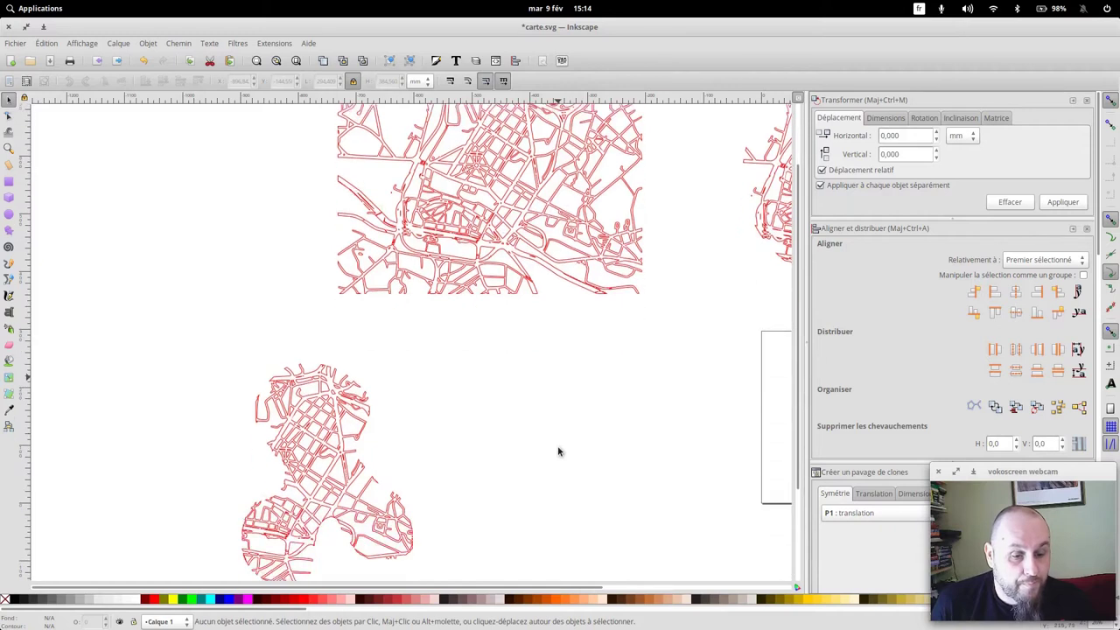
{"action": "scroll", "coordinate": [558, 452], "scroll_direction": "down", "scroll_amount": 1}
Add fab-c text on the canvas and scale it up large.
{"action": "left_click", "coordinate": [9, 313]}
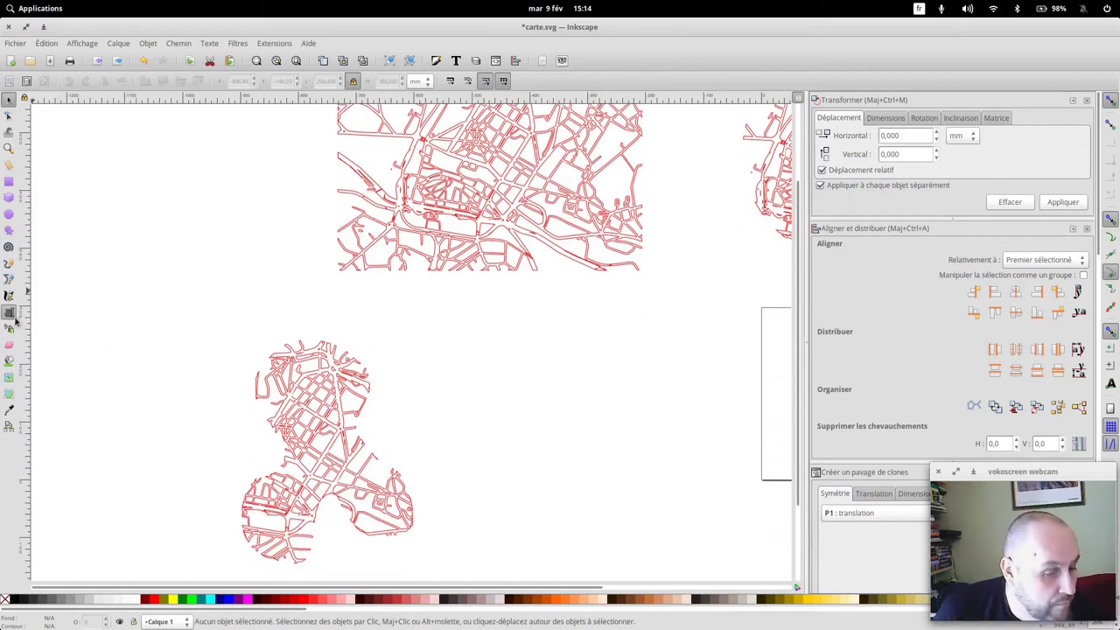
{"action": "left_click", "coordinate": [508, 413]}
{"action": "type", "text": "a"}
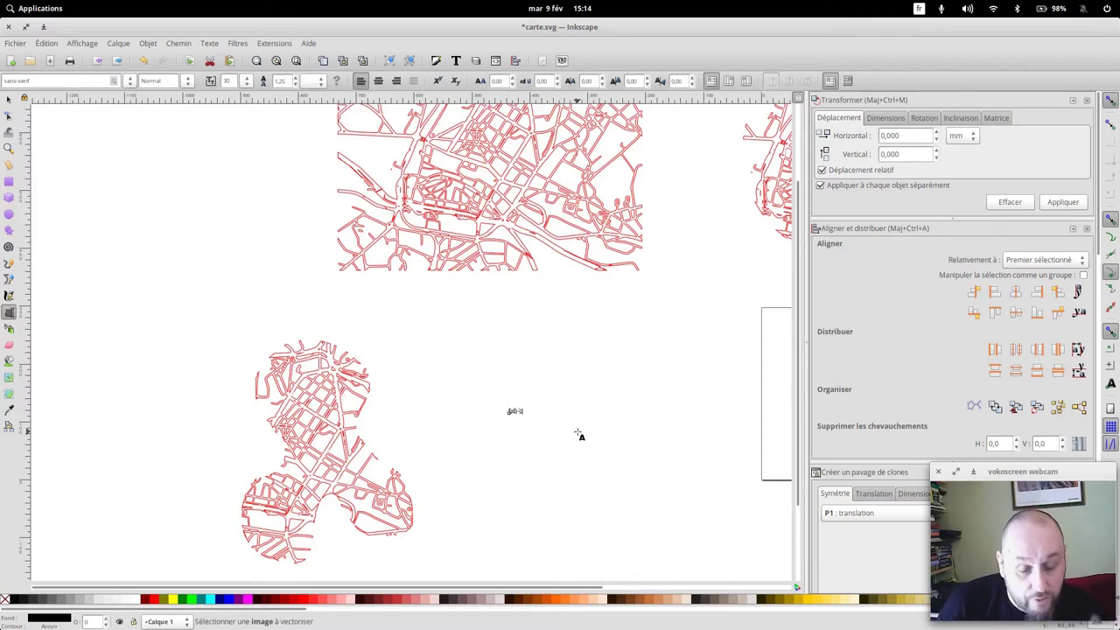
{"action": "left_click", "coordinate": [9, 99]}
{"action": "left_click_drag", "start_coordinate": [527, 403], "coordinate": [750, 280]}
{"action": "scroll", "coordinate": [750, 280], "scroll_direction": "up", "scroll_amount": 2}
{"action": "mouse_move", "coordinate": [635, 431]}
{"action": "left_mouse_down"}
{"action": "mouse_move", "coordinate": [531, 223]}
{"action": "mouse_move", "coordinate": [583, 532]}
{"action": "mouse_move", "coordinate": [563, 452]}
{"action": "left_mouse_up"}
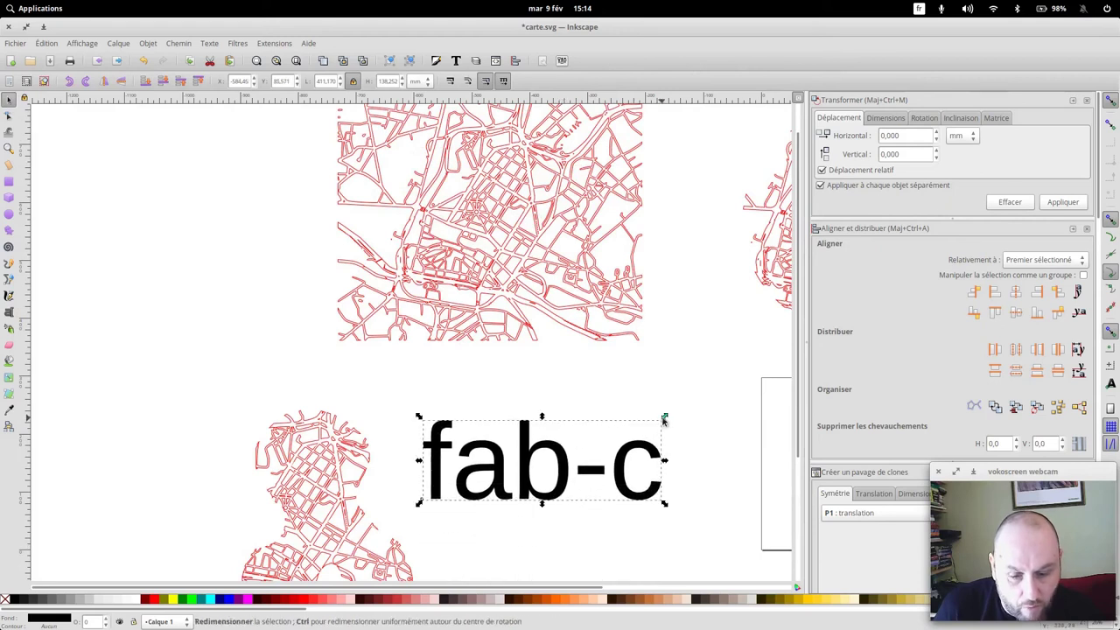
{"action": "left_click_drag", "start_coordinate": [665, 413], "coordinate": [683, 410]}
Give the fab-c text a red outline and no fill.
{"action": "right_click", "coordinate": [151, 600]}
{"action": "left_click", "coordinate": [202, 536]}
{"action": "right_click", "coordinate": [5, 600]}
{"action": "left_click", "coordinate": [35, 524]}
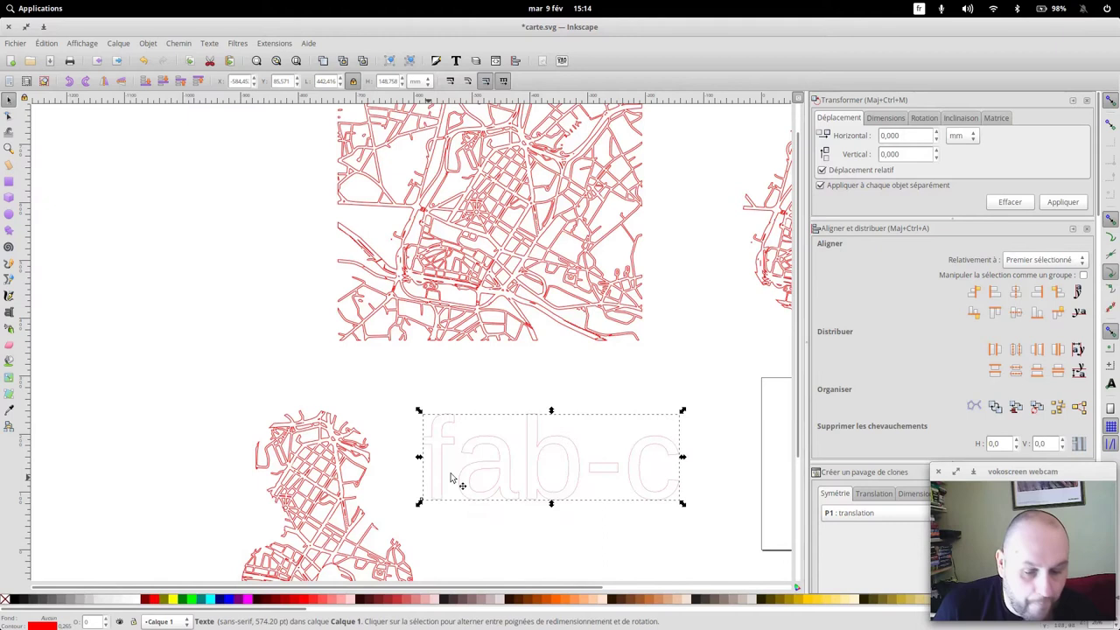
Convert the fab-c text into paths with Object to Path.
{"action": "left_click", "coordinate": [178, 44]}
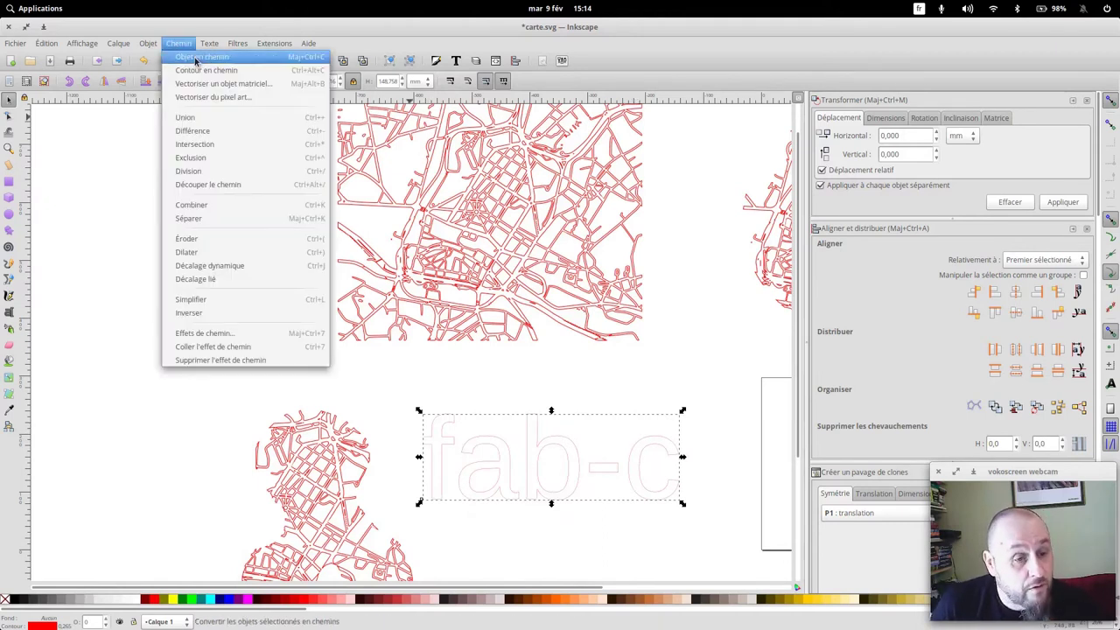
{"action": "left_click", "coordinate": [210, 83]}
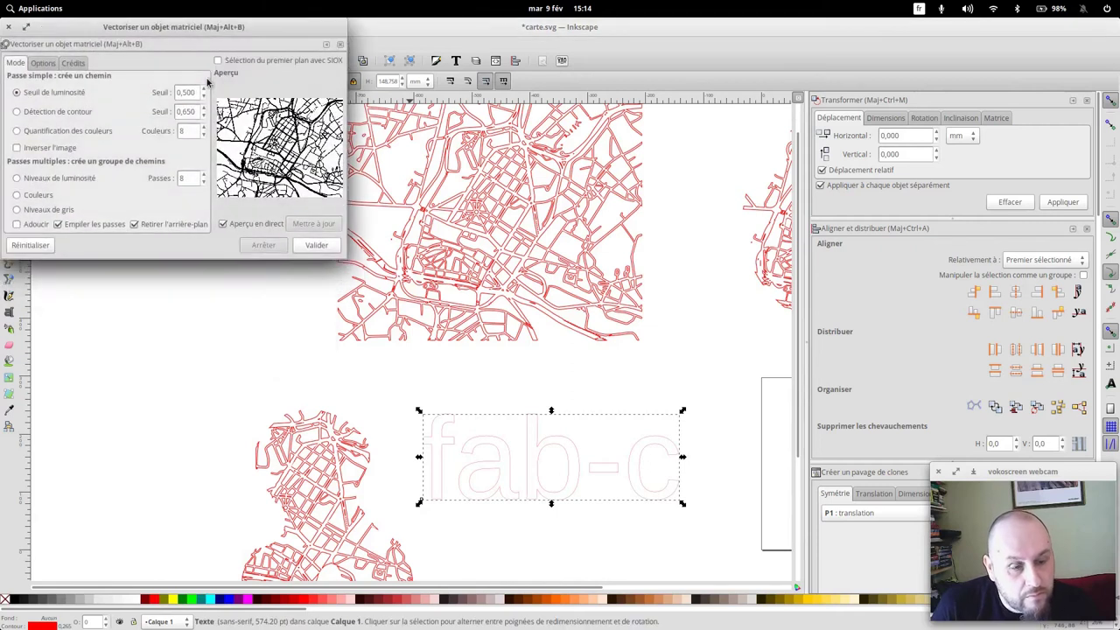
{"action": "left_click", "coordinate": [9, 27]}
{"action": "left_click", "coordinate": [209, 42]}
{"action": "left_click", "coordinate": [186, 57]}
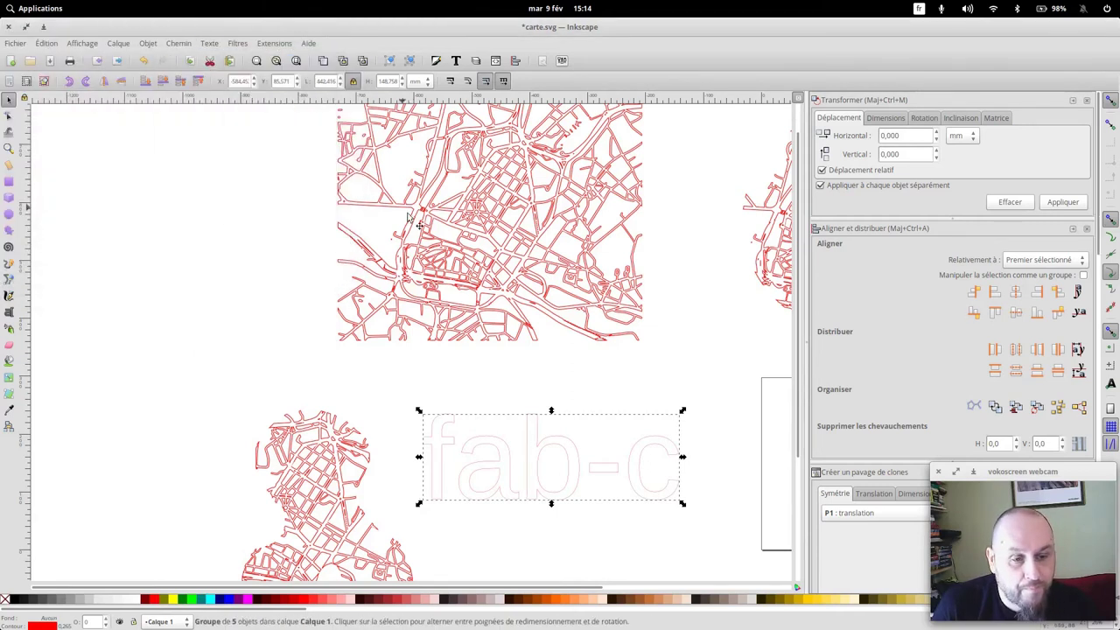
{"action": "left_click", "coordinate": [179, 43]}
{"action": "left_click", "coordinate": [553, 299]}
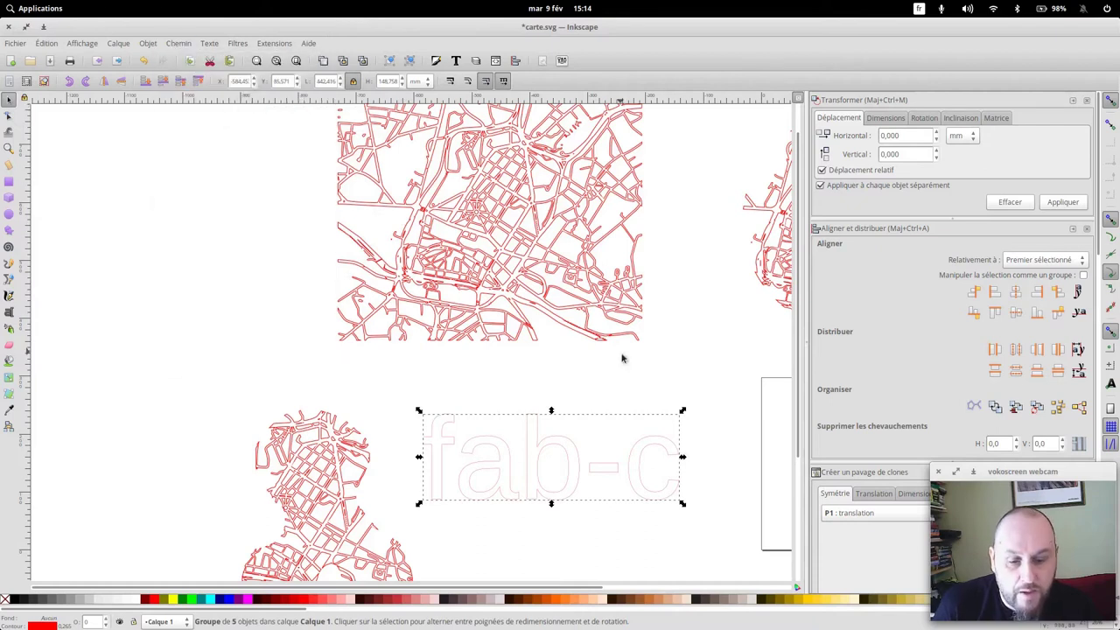
Paste a copy of the rectangular map below the other shapes.
{"action": "key", "text": "minus"}
{"action": "key", "text": "minus"}
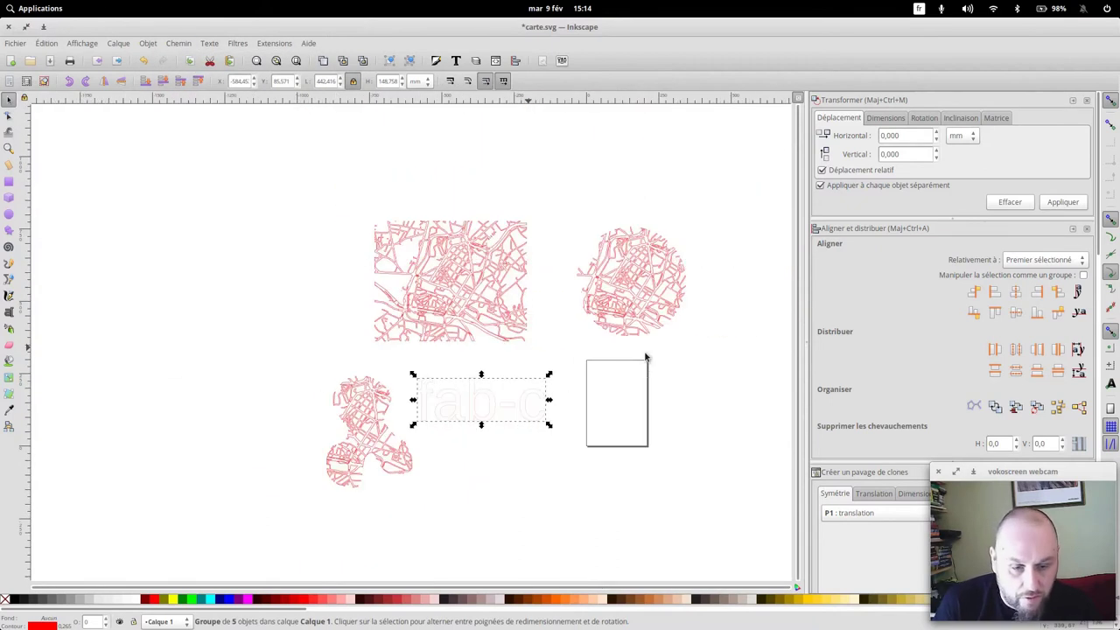
{"action": "left_click", "coordinate": [506, 286]}
{"action": "left_click", "coordinate": [553, 510]}
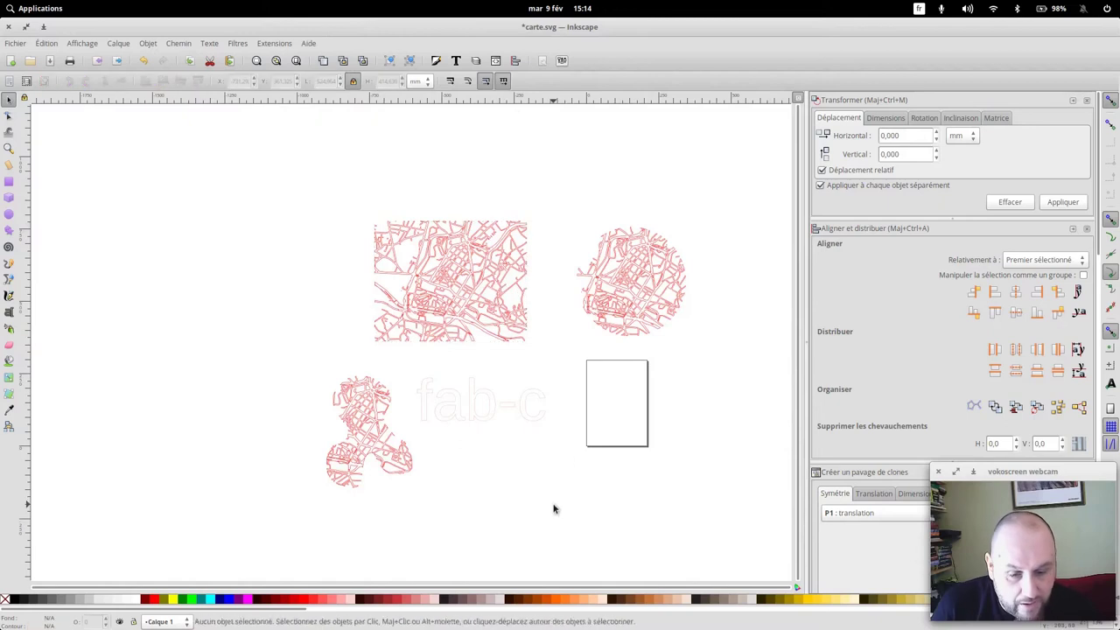
{"action": "key", "text": "ctrl+v"}
{"action": "left_click_drag", "start_coordinate": [569, 500], "coordinate": [525, 511]}
Place the fab-c lettering on the map copy and intersect the two.
{"action": "left_click", "coordinate": [516, 408]}
{"action": "left_click_drag", "start_coordinate": [516, 407], "coordinate": [543, 512]}
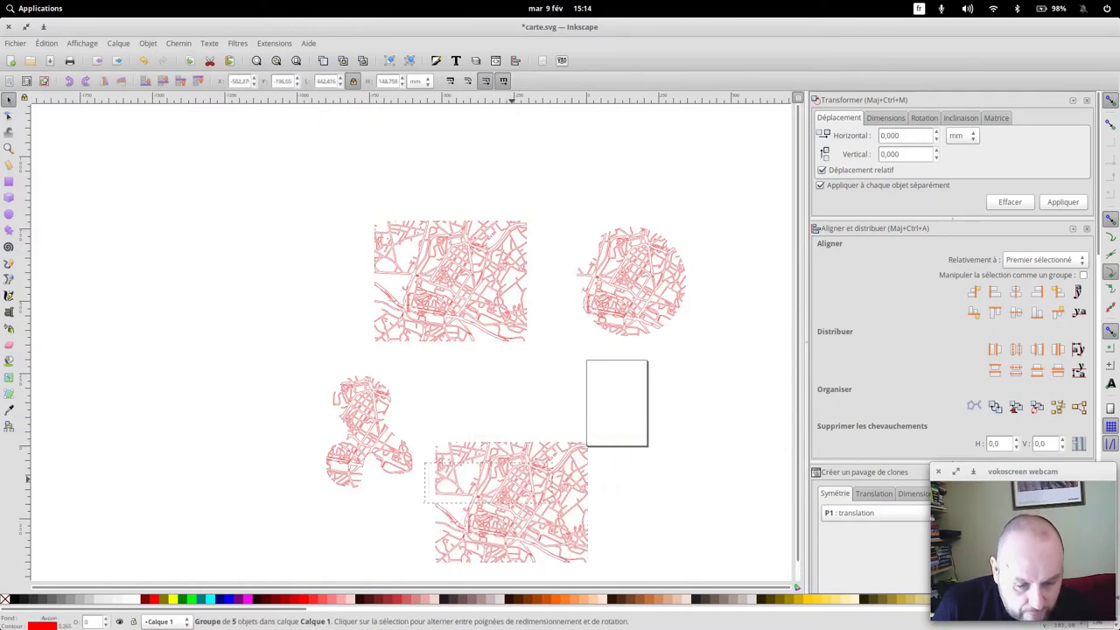
{"action": "left_click", "coordinate": [543, 512]}
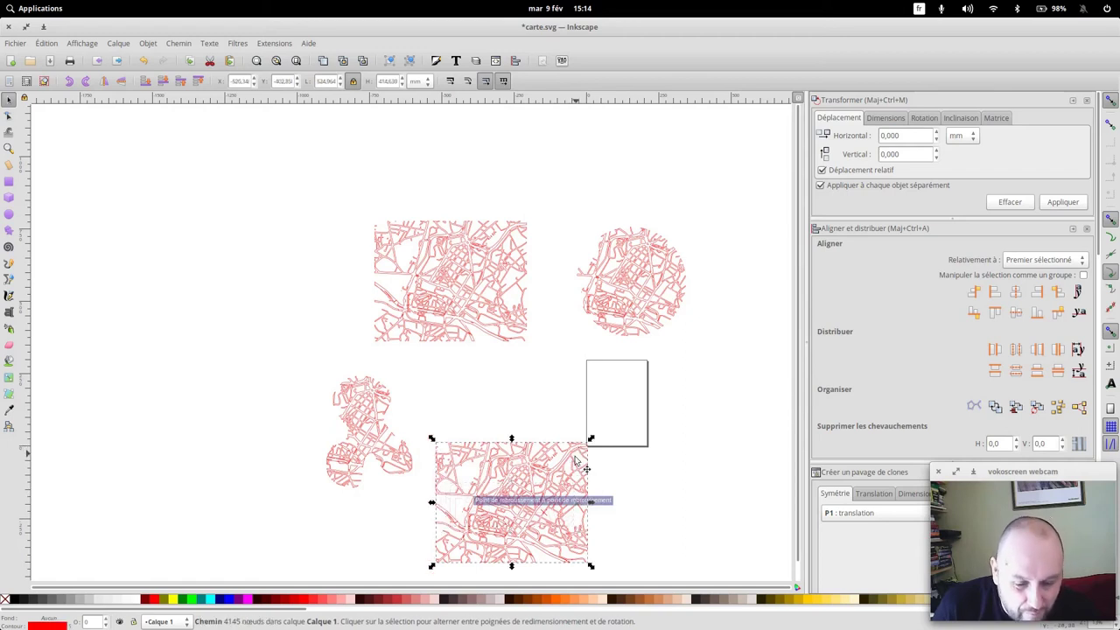
{"action": "key", "text": "Escape"}
{"action": "left_click_drag", "start_coordinate": [430, 426], "coordinate": [612, 578]}
{"action": "left_click", "coordinate": [173, 45]}
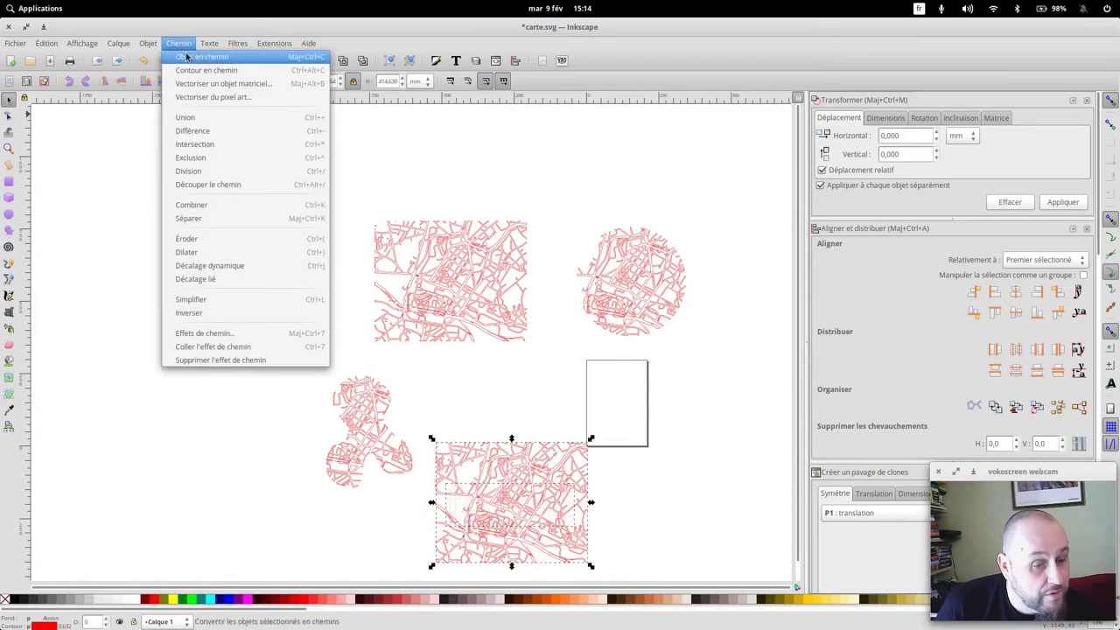
{"action": "left_click", "coordinate": [243, 150]}
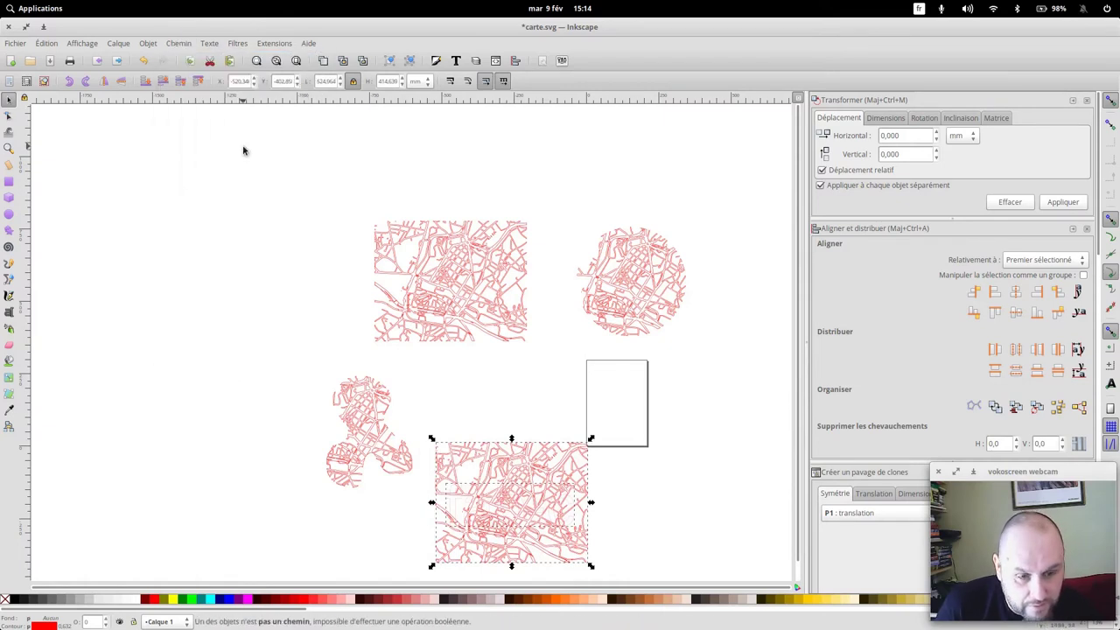
Ungroup the rectangular street map into its separate road paths.
{"action": "scroll", "coordinate": [528, 399], "scroll_direction": "down", "scroll_amount": 3}
{"action": "scroll", "coordinate": [552, 399], "scroll_direction": "down", "scroll_amount": 1}
{"action": "scroll", "coordinate": [551, 399], "scroll_direction": "down", "scroll_amount": 1}
{"action": "scroll", "coordinate": [551, 399], "scroll_direction": "up", "scroll_amount": 3}
{"action": "scroll", "coordinate": [551, 399], "scroll_direction": "up", "scroll_amount": 1}
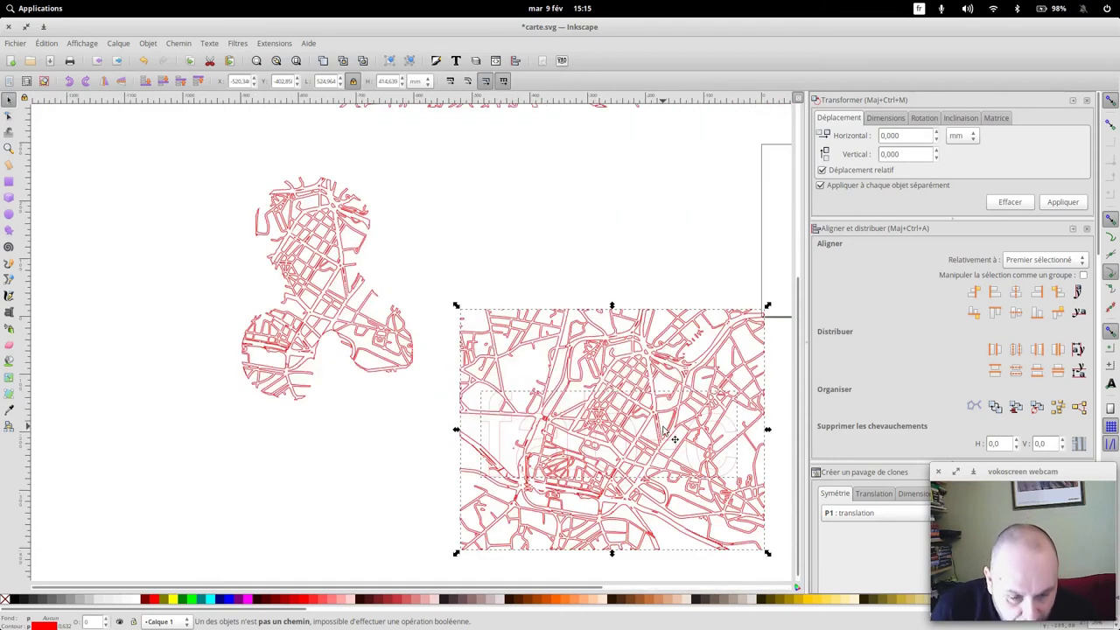
{"action": "scroll", "coordinate": [551, 399], "scroll_direction": "up", "scroll_amount": 1}
{"action": "scroll", "coordinate": [586, 401], "scroll_direction": "down", "scroll_amount": 2}
{"action": "scroll", "coordinate": [622, 404], "scroll_direction": "down", "scroll_amount": 3}
{"action": "left_click", "coordinate": [593, 300]}
{"action": "left_click", "coordinate": [506, 264]}
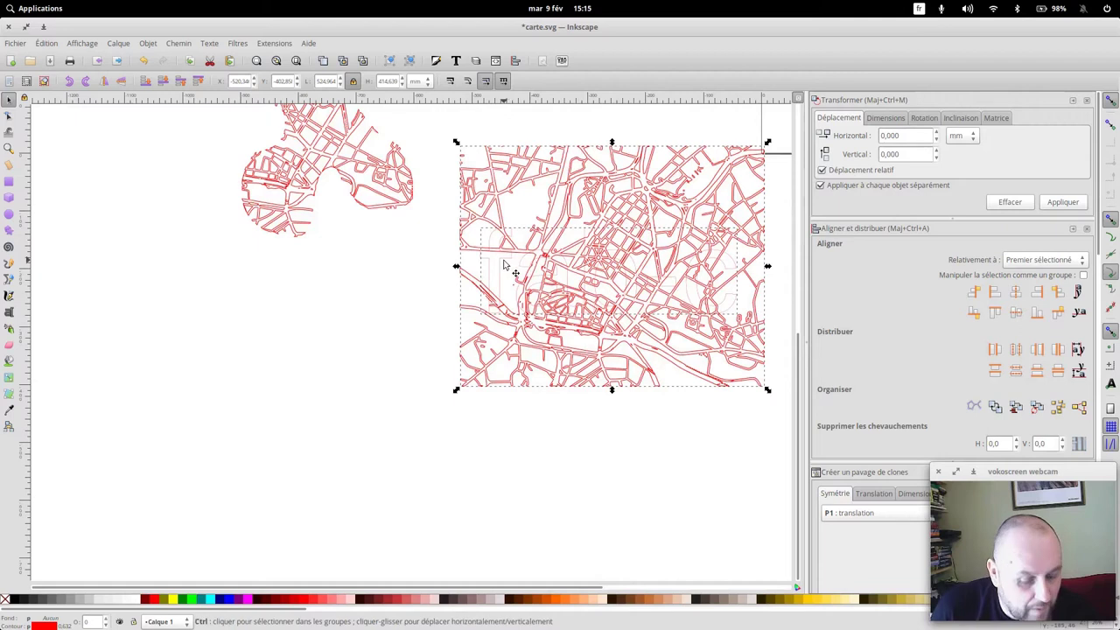
{"action": "left_click", "coordinate": [585, 299], "text": "ctrl+shift"}
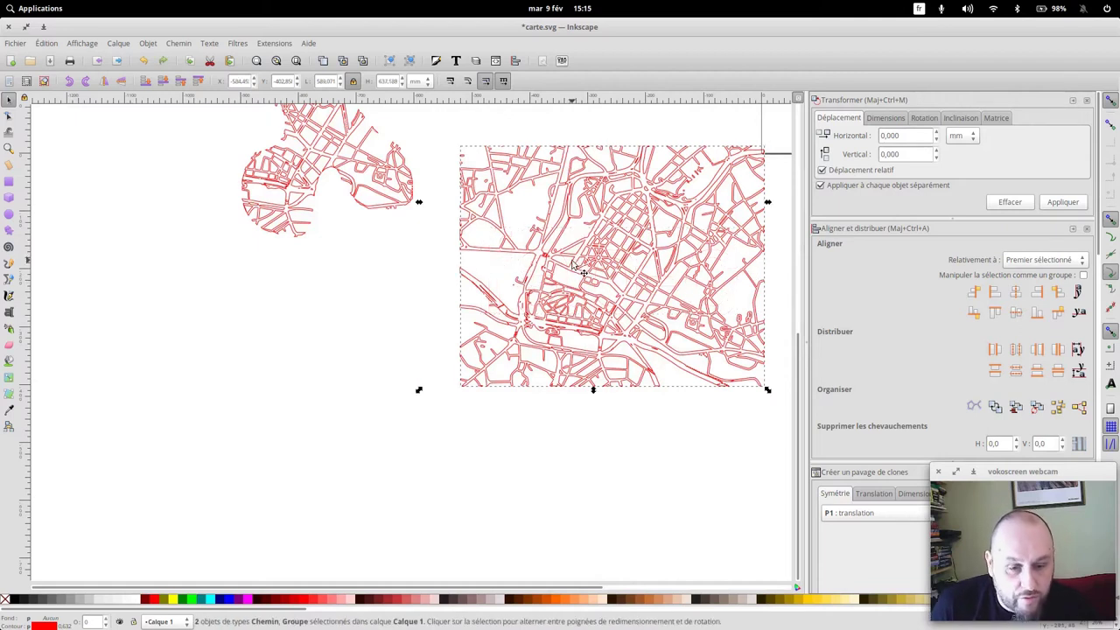
{"action": "scroll", "coordinate": [578, 262], "scroll_direction": "up", "scroll_amount": 5}
{"action": "key", "text": "ctrl+shift+g"}
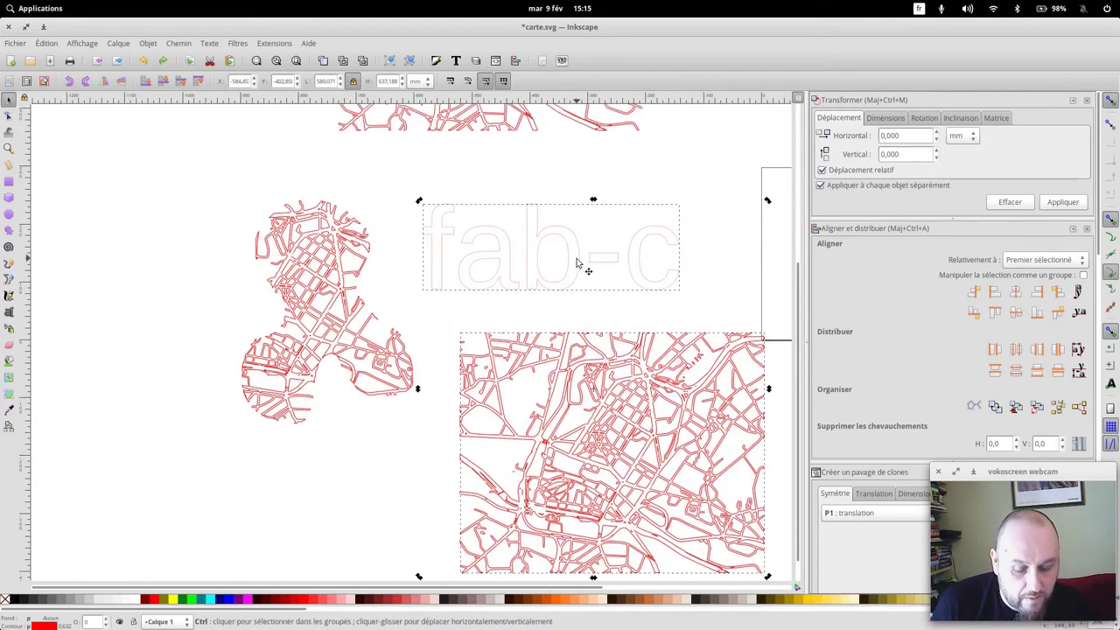
Move the fab-c lettering over the map and select individual road paths.
{"action": "left_click", "coordinate": [576, 271]}
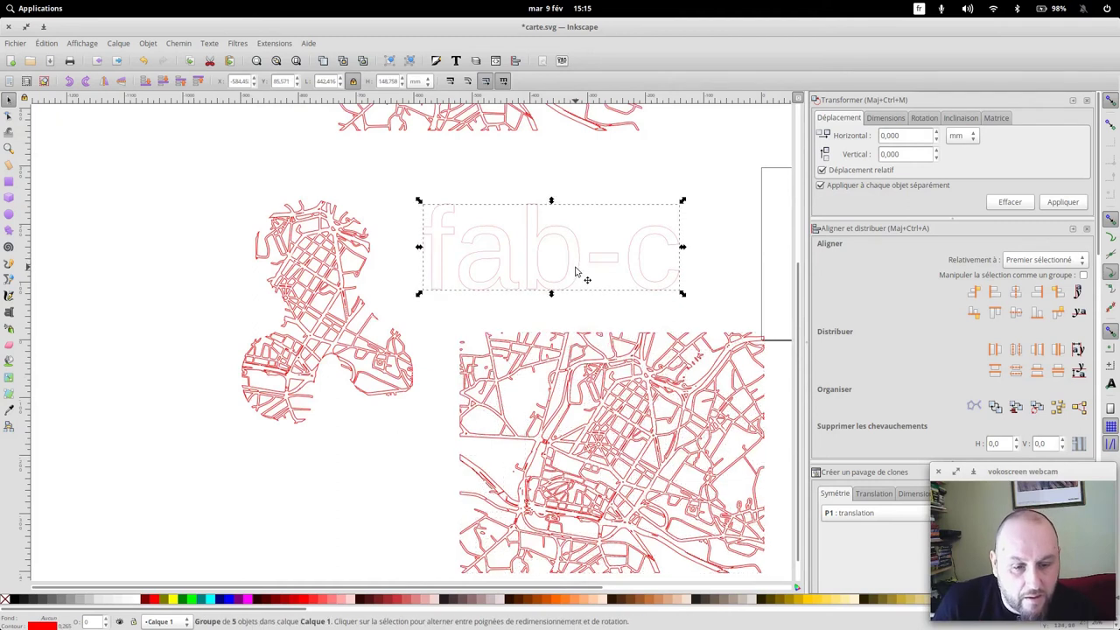
{"action": "left_click", "coordinate": [179, 43]}
{"action": "key", "text": "Escape"}
{"action": "left_click_drag", "start_coordinate": [552, 236], "coordinate": [610, 440]}
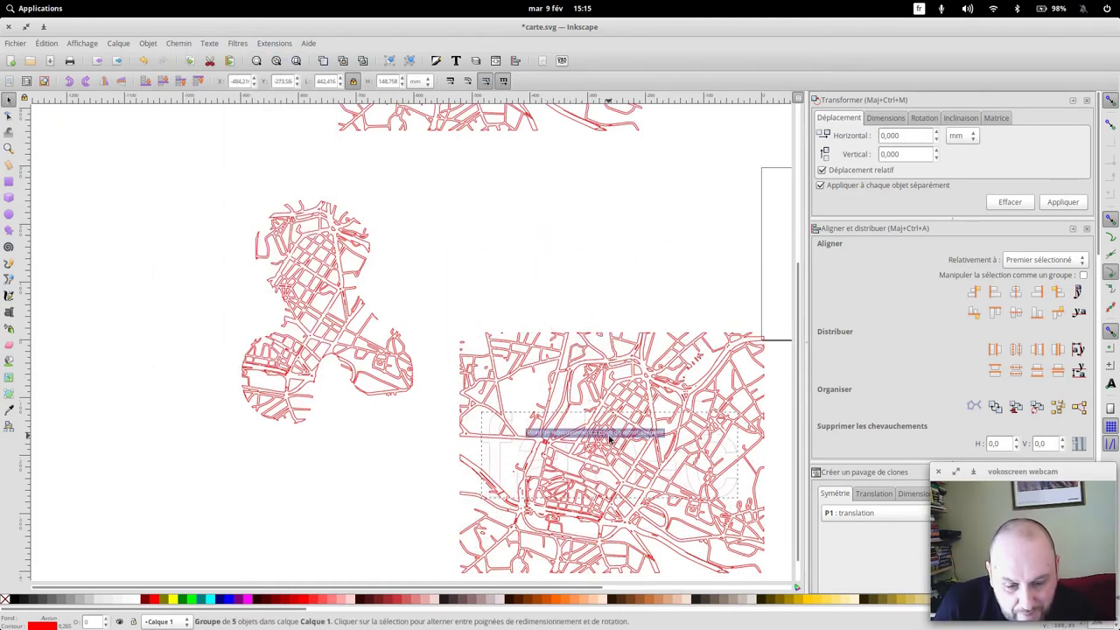
{"action": "left_click", "coordinate": [612, 345]}
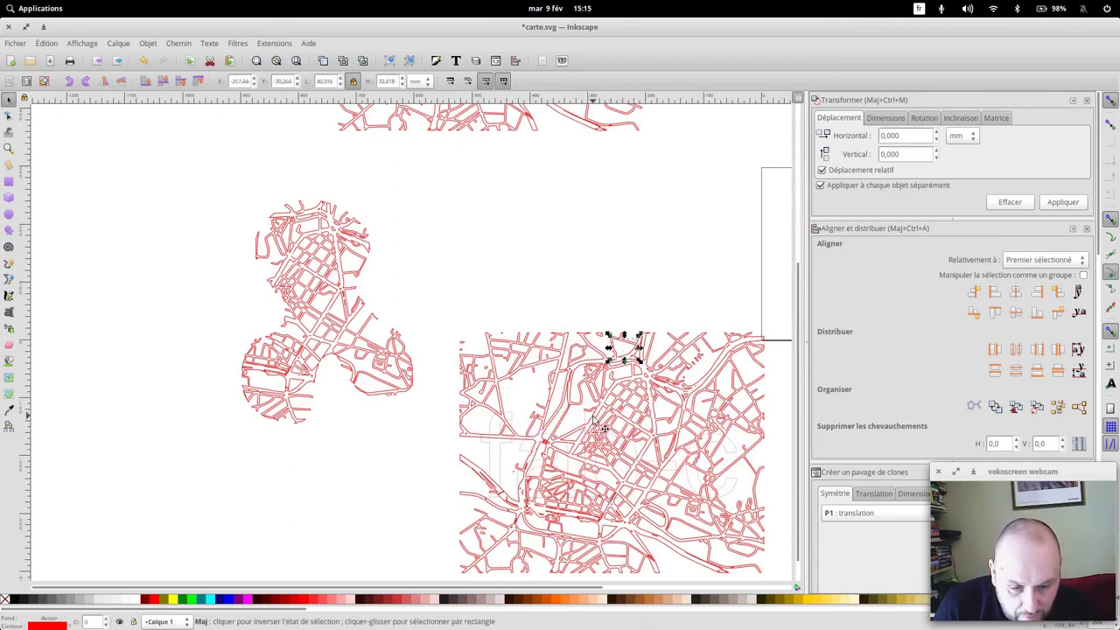
{"action": "left_click", "coordinate": [670, 335]}
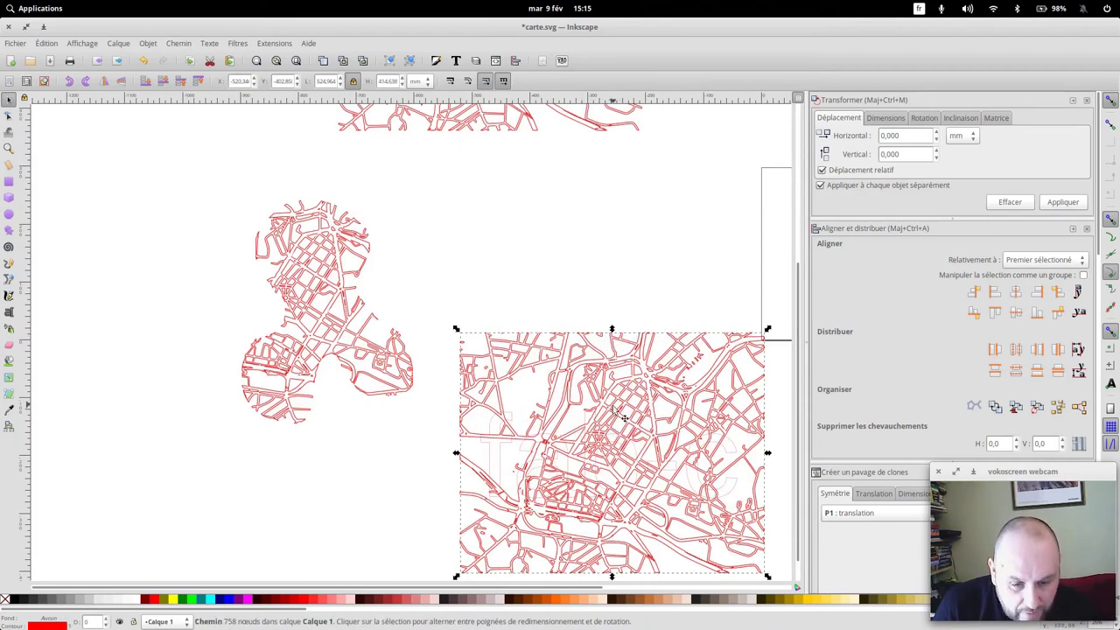
{"action": "left_click", "coordinate": [588, 422], "text": "shift"}
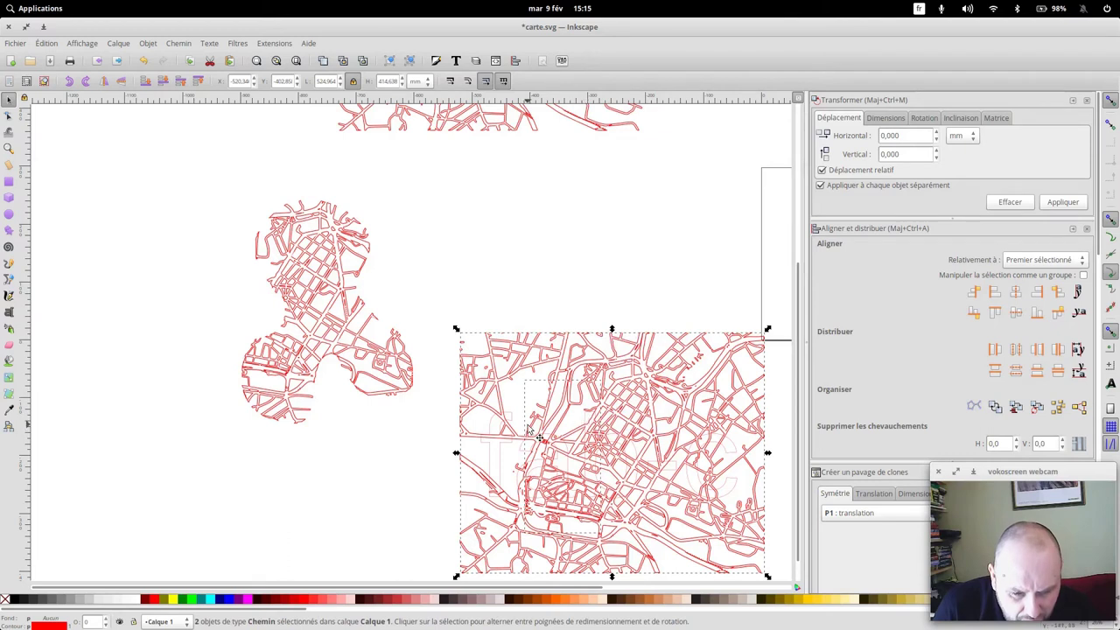
{"action": "left_click", "coordinate": [551, 274]}
{"action": "left_click", "coordinate": [520, 398]}
{"action": "left_click", "coordinate": [509, 423]}
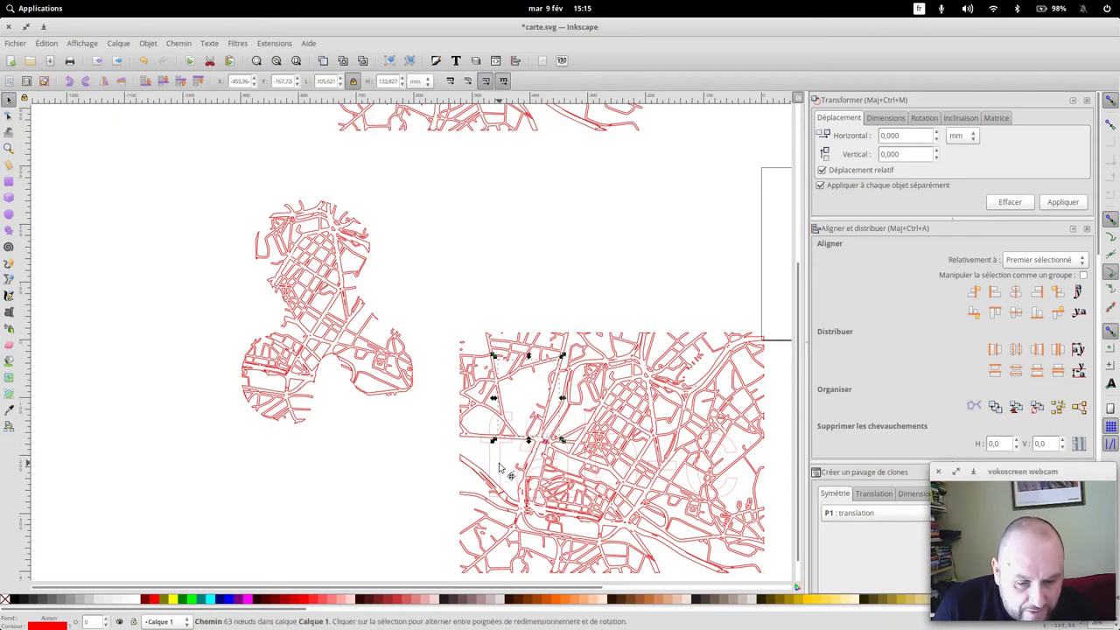
Move the lettering lower left, regroup all map paths, and open Undo History.
{"action": "left_click_drag", "start_coordinate": [195, 513], "coordinate": [131, 520]}
{"action": "key", "text": "Escape"}
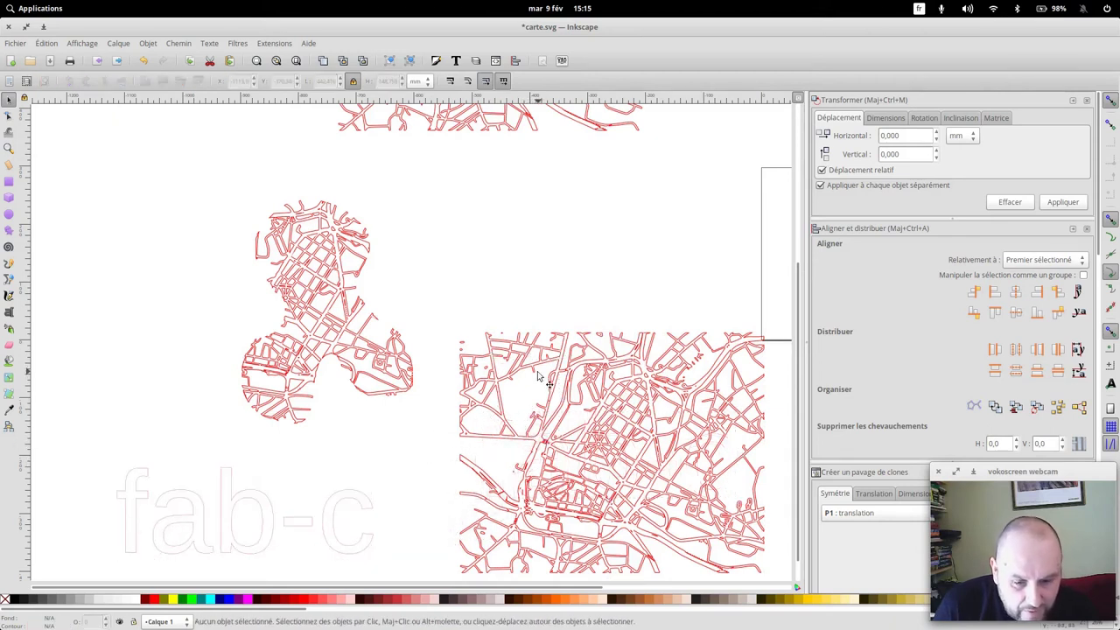
{"action": "mouse_move", "coordinate": [446, 312]}
{"action": "left_mouse_down"}
{"action": "mouse_move", "coordinate": [735, 586]}
{"action": "mouse_move", "coordinate": [768, 550]}
{"action": "left_mouse_up"}
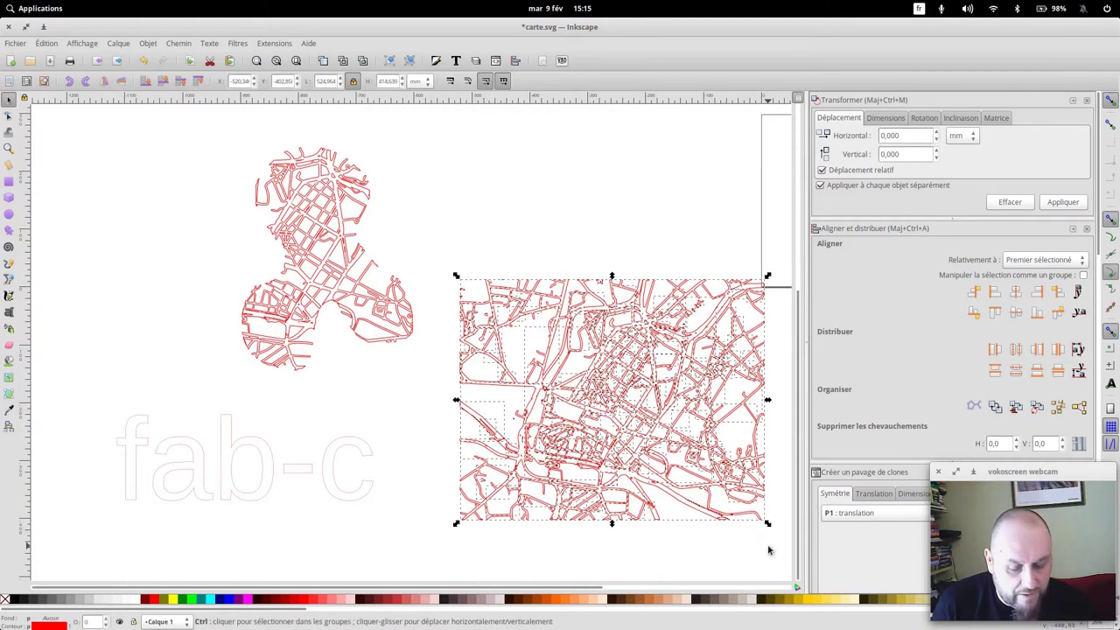
{"action": "key", "text": "ctrl+g"}
{"action": "left_click", "coordinate": [258, 459]}
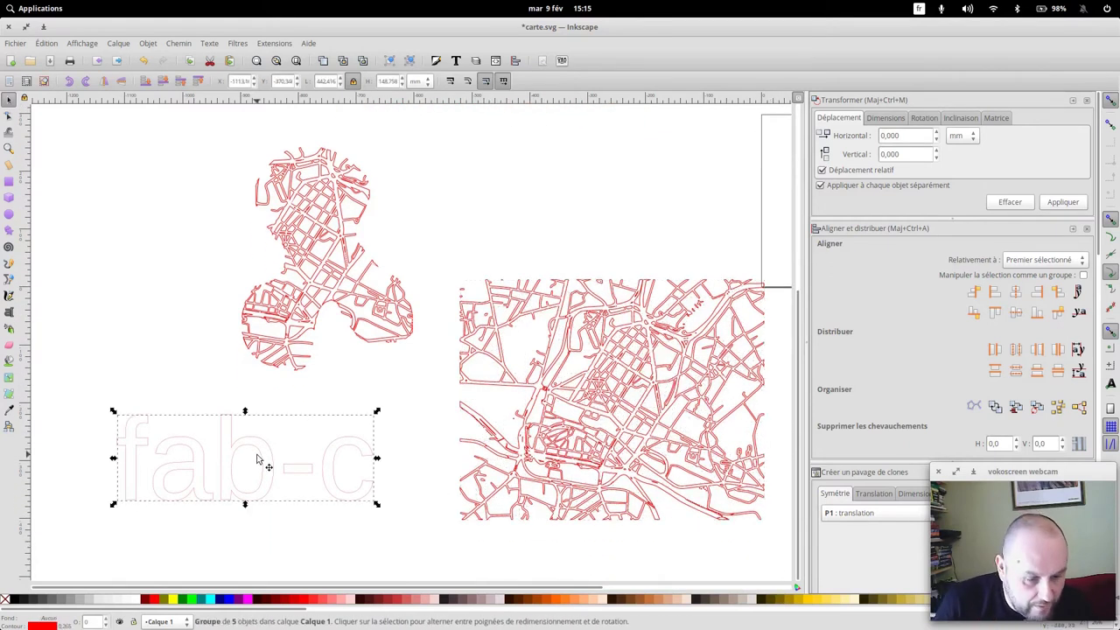
{"action": "key", "text": "ctrl+shift+h"}
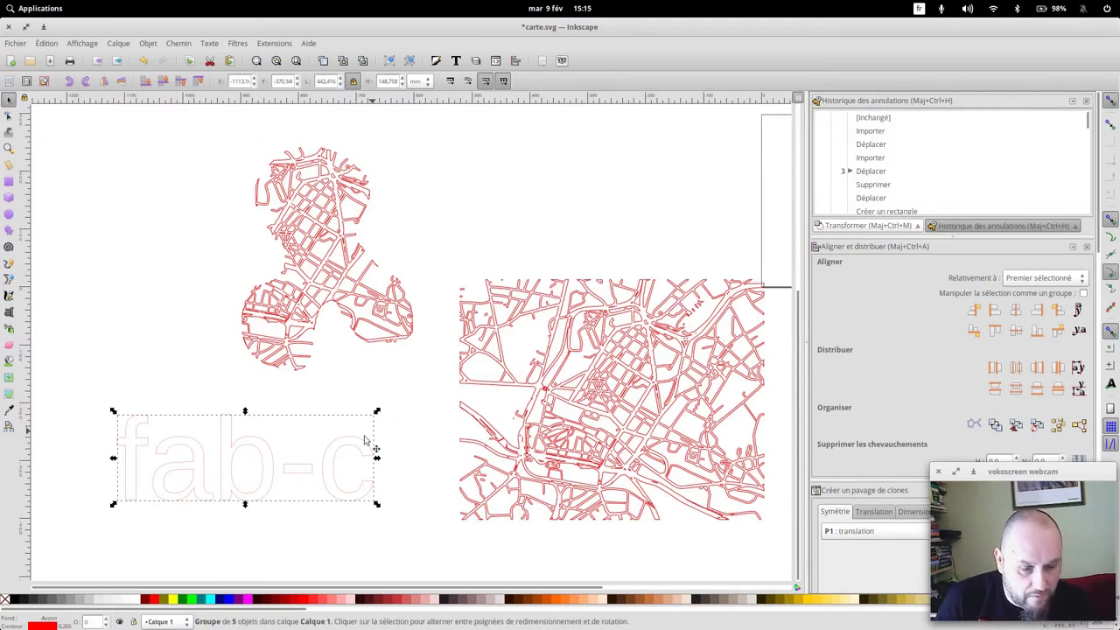
Combine all the fab-c letters into a single path.
{"action": "left_click", "coordinate": [326, 466], "text": "ctrl"}
{"action": "left_click_drag", "start_coordinate": [104, 391], "coordinate": [396, 557]}
{"action": "key", "text": "ctrl+k"}
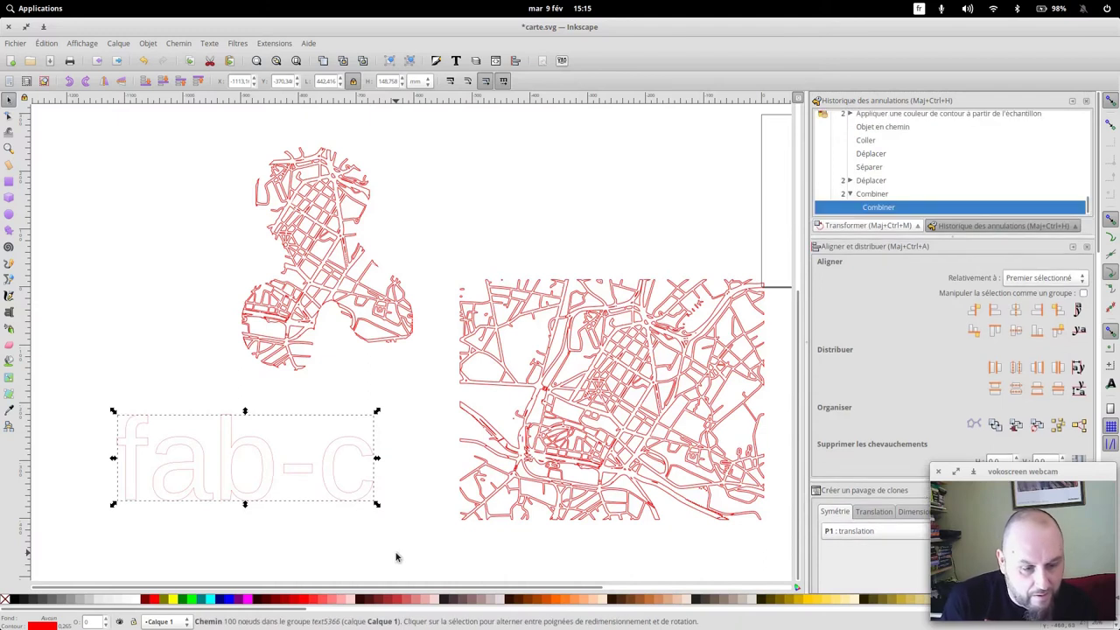
Move the combined fab-c lettering onto the centre of the rectangular map.
{"action": "left_click", "coordinate": [552, 316]}
{"action": "left_click", "coordinate": [336, 454]}
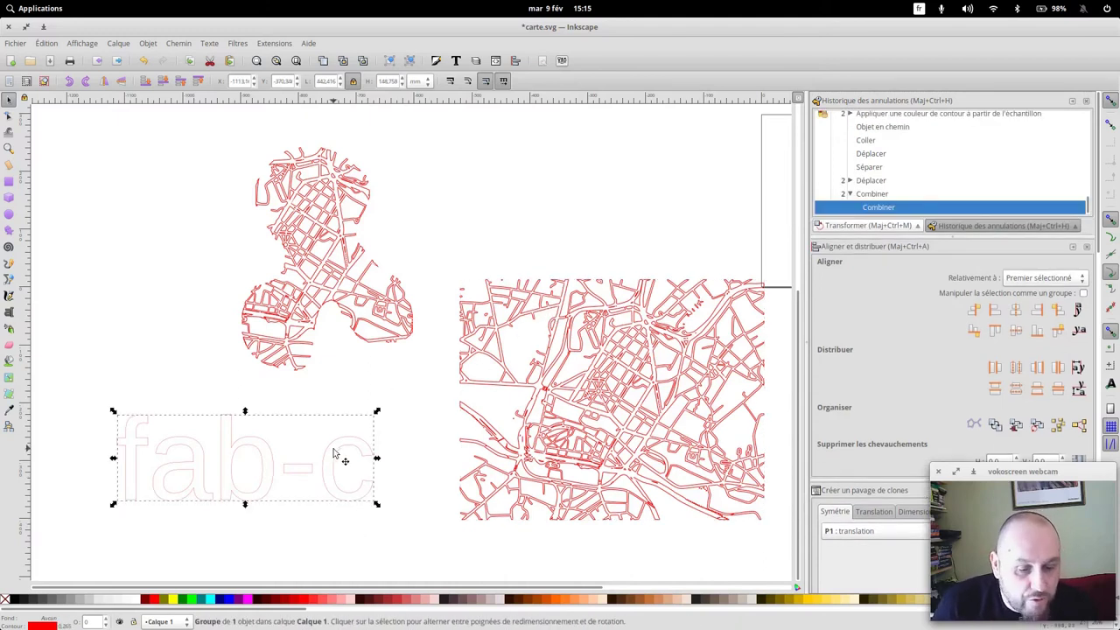
{"action": "left_click_drag", "start_coordinate": [267, 461], "coordinate": [636, 399]}
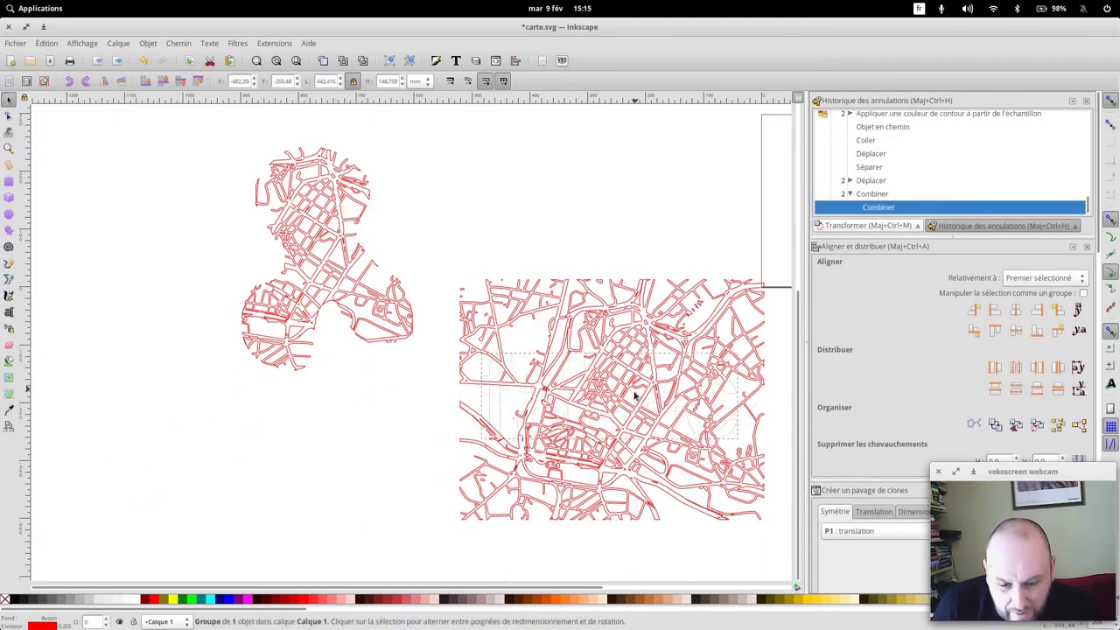
{"action": "left_click", "coordinate": [664, 319]}
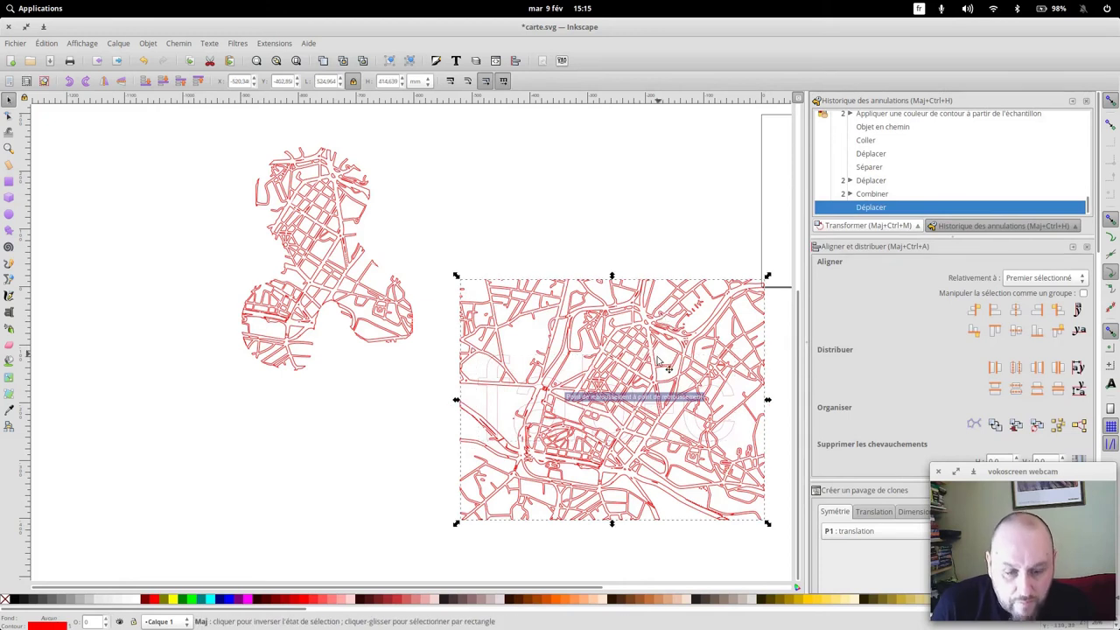
{"action": "left_click", "coordinate": [505, 363]}
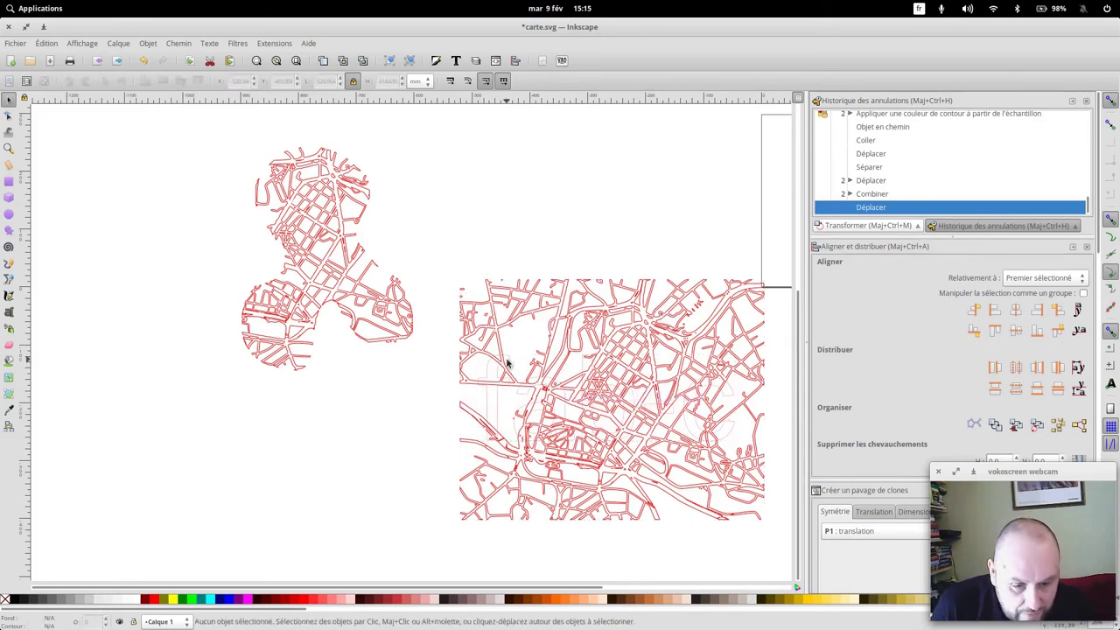
{"action": "left_click", "coordinate": [547, 302]}
{"action": "left_click", "coordinate": [499, 407], "text": "ctrl"}
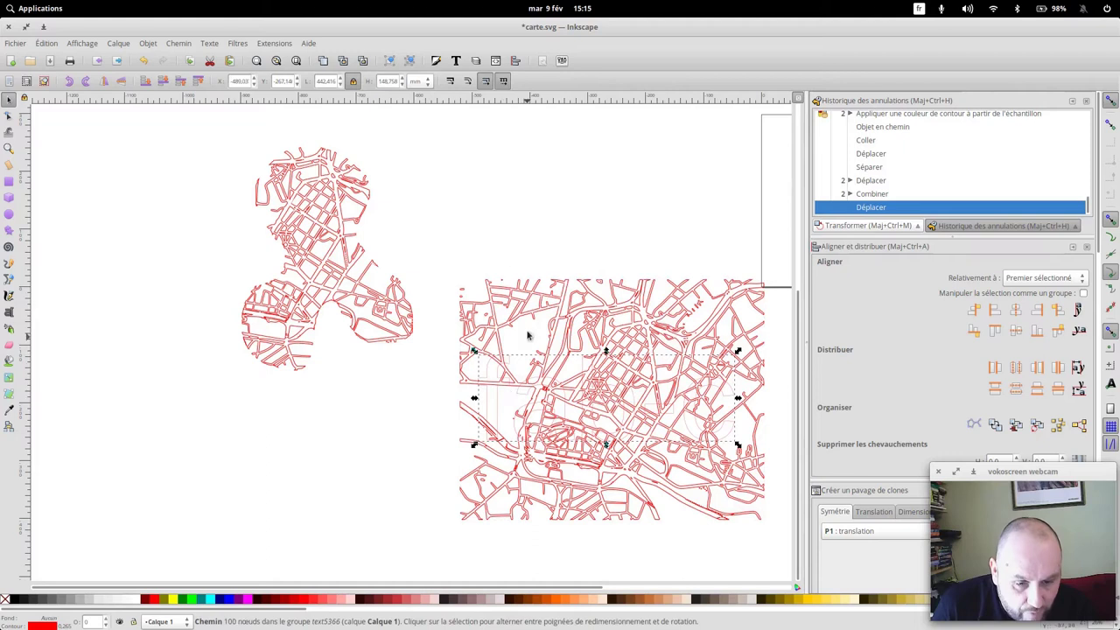
Try Intersection and Division between the fab-c lettering and the street map.
{"action": "left_click", "coordinate": [504, 405], "text": "shift"}
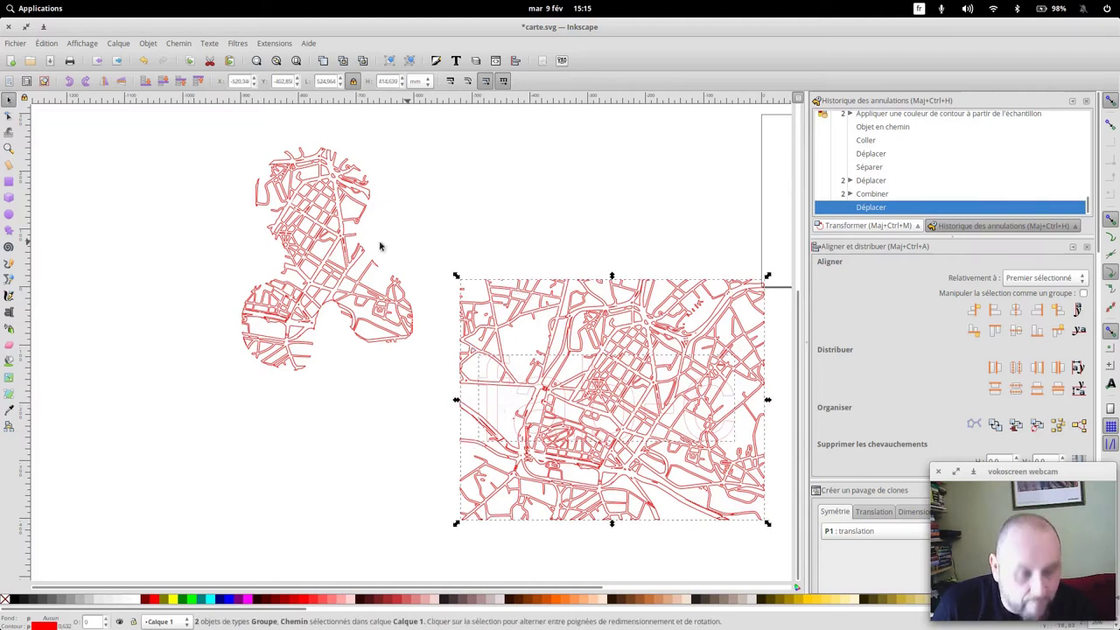
{"action": "left_click", "coordinate": [179, 43]}
{"action": "left_click", "coordinate": [208, 149]}
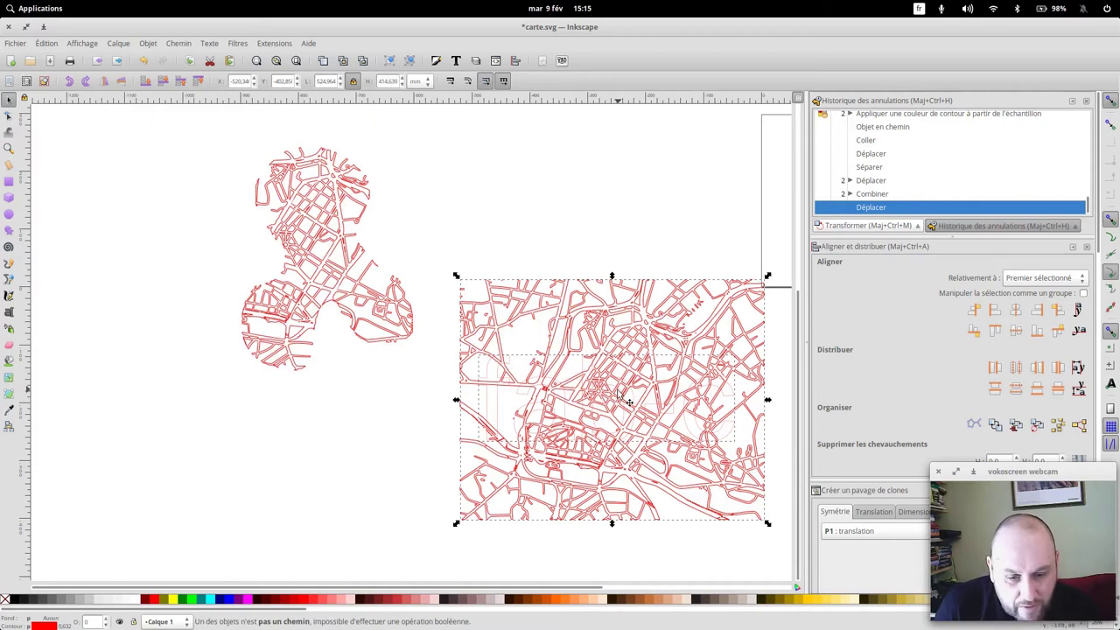
{"action": "left_click", "coordinate": [179, 43]}
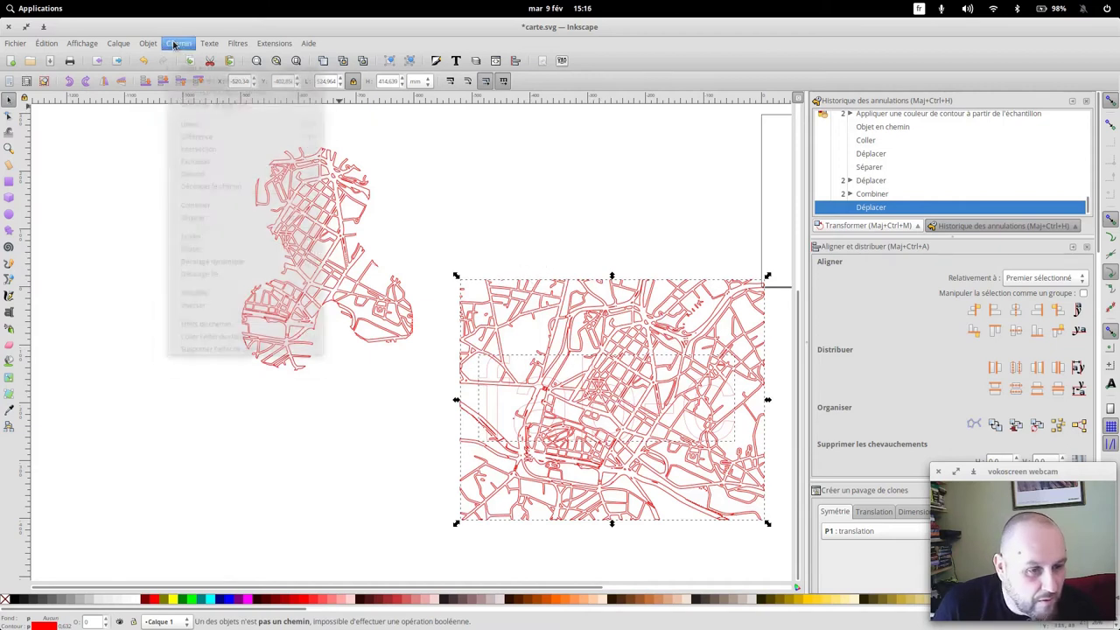
{"action": "left_click", "coordinate": [190, 134]}
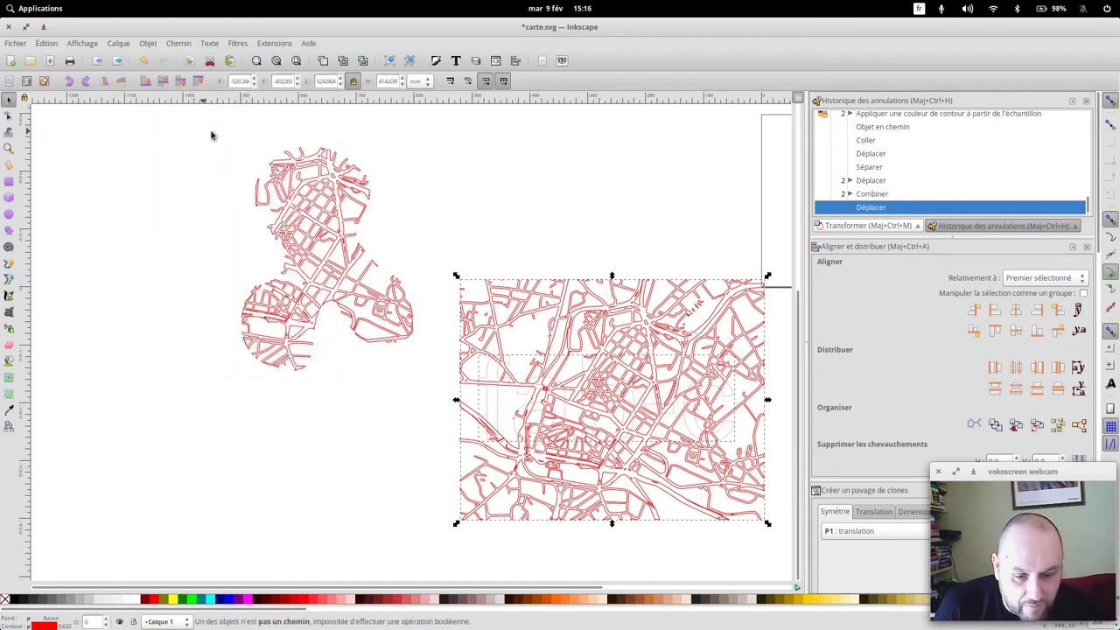
{"action": "left_click", "coordinate": [178, 43]}
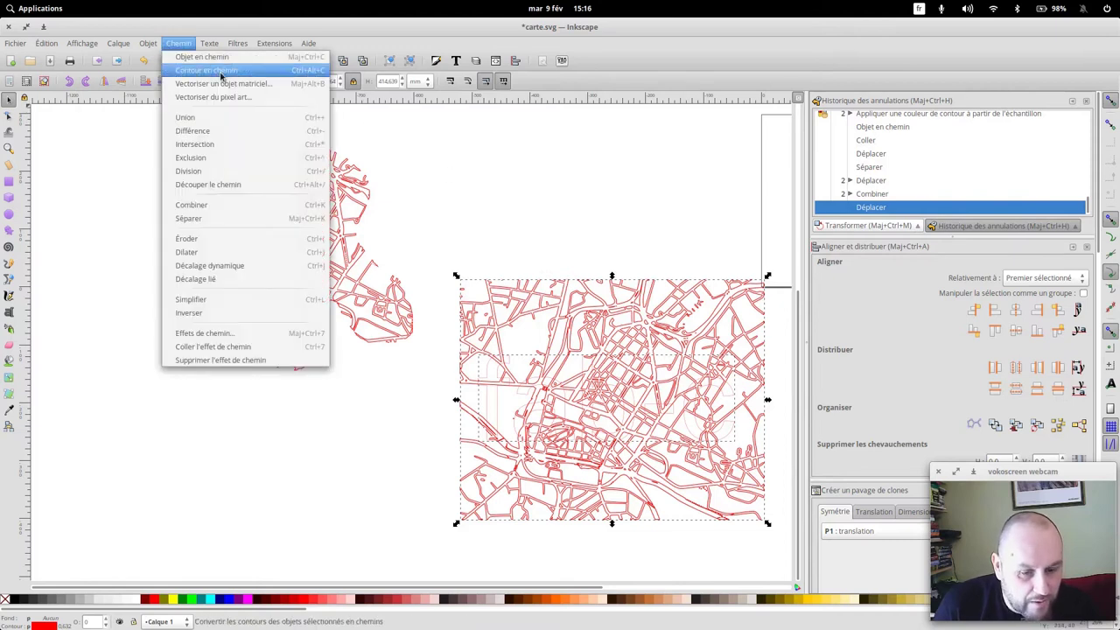
{"action": "left_click", "coordinate": [199, 172]}
Delete the fab-c lettering from over the rectangular map.
{"action": "left_click", "coordinate": [599, 390]}
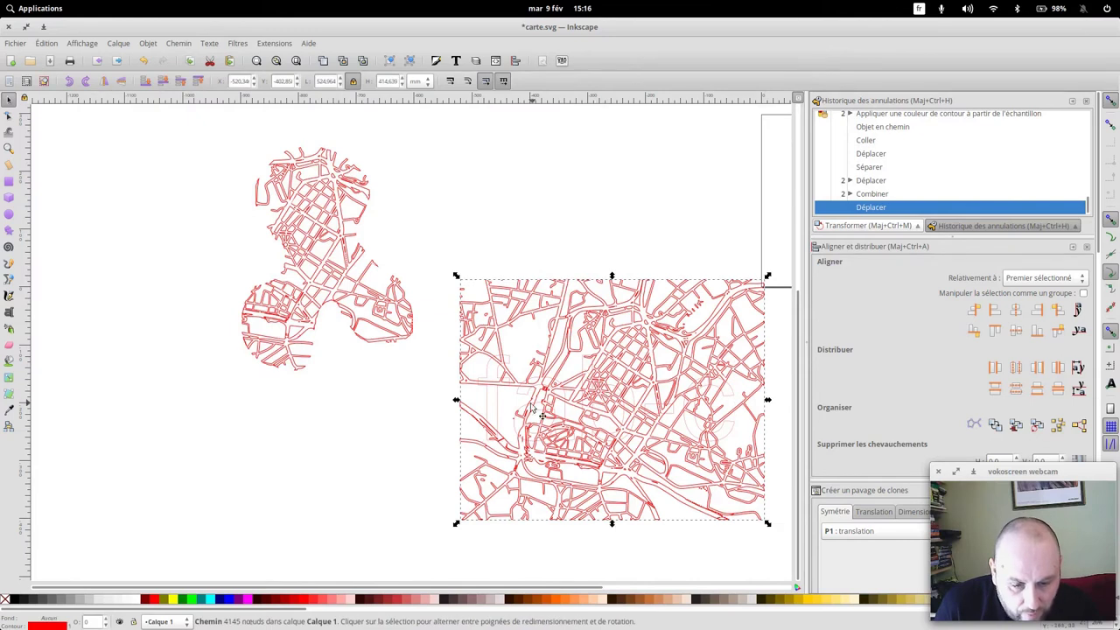
{"action": "left_click_drag", "start_coordinate": [491, 394], "coordinate": [520, 391]}
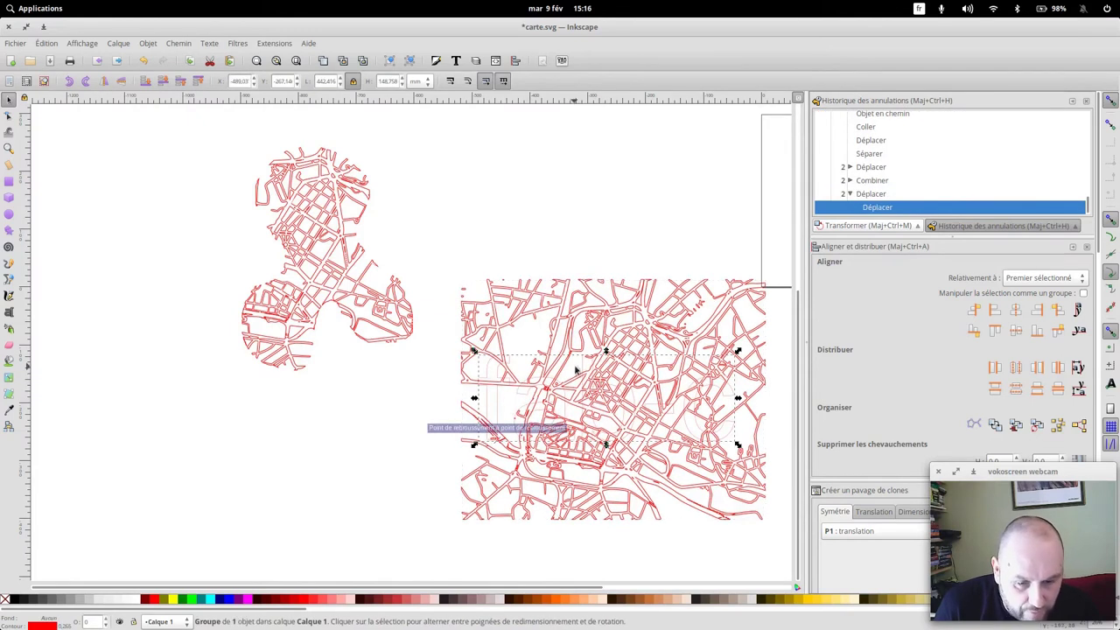
{"action": "key", "text": "Delete"}
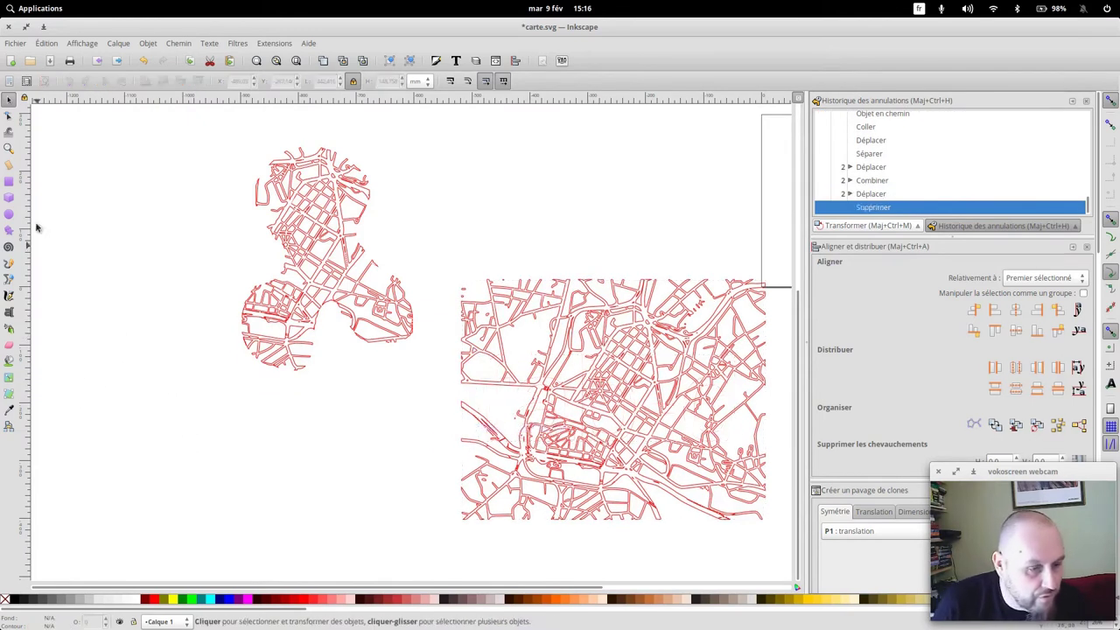
{"action": "left_click", "coordinate": [9, 312]}
Add a letter F text below the three-lobed map and scale it up large.
{"action": "left_click", "coordinate": [244, 477]}
{"action": "type", "text": "a"}
{"action": "left_click", "coordinate": [9, 101]}
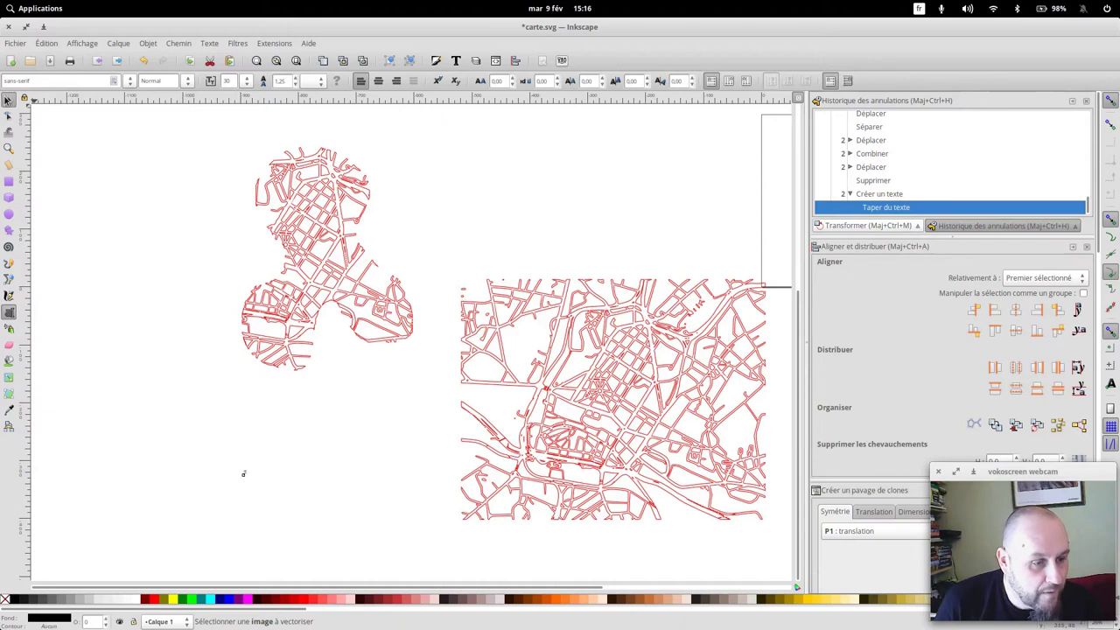
{"action": "left_click_drag", "start_coordinate": [255, 466], "coordinate": [344, 377]}
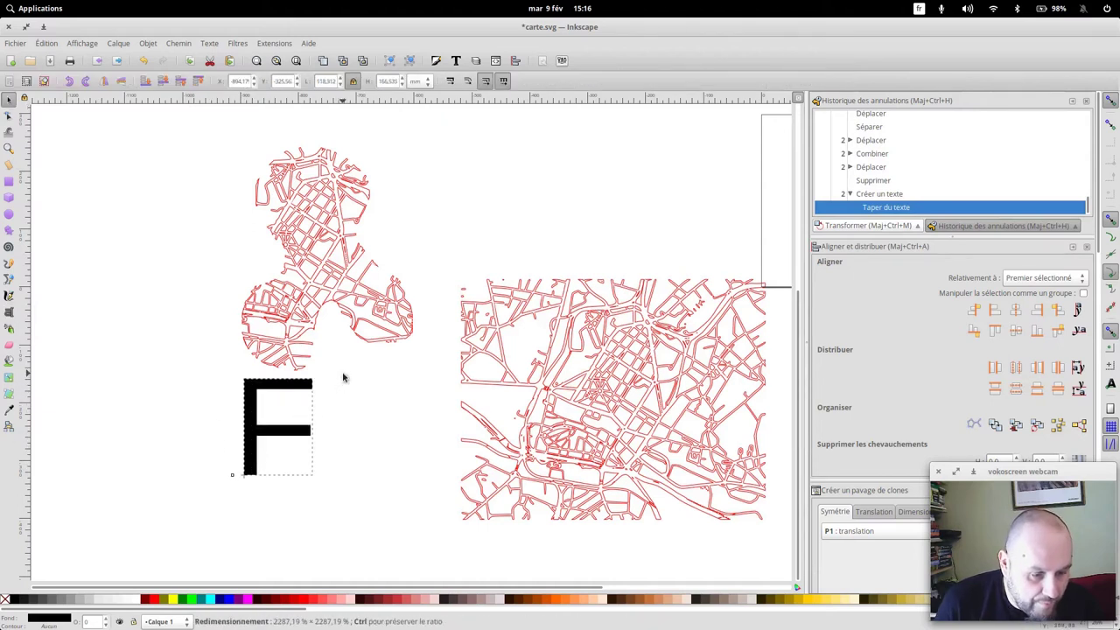
{"action": "left_click_drag", "start_coordinate": [276, 424], "coordinate": [352, 446]}
{"action": "mouse_move", "coordinate": [393, 513]}
{"action": "left_mouse_down"}
{"action": "mouse_move", "coordinate": [448, 553]}
{"action": "mouse_move", "coordinate": [428, 553]}
{"action": "left_mouse_up"}
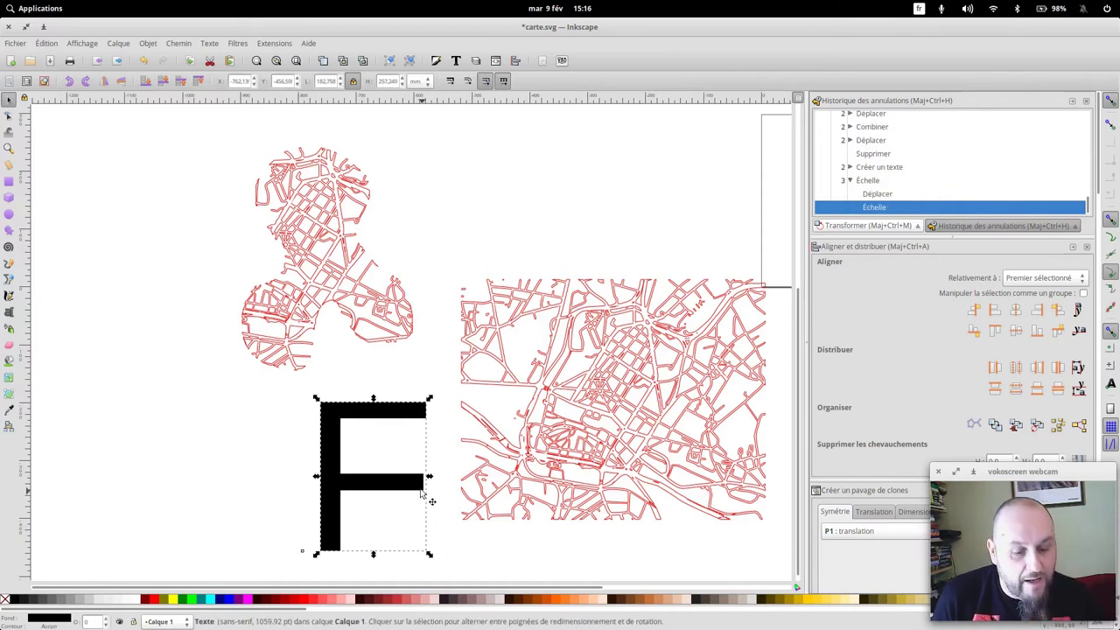
Give the F a red stroke and no fill, and convert it to a path.
{"action": "right_click", "coordinate": [155, 599]}
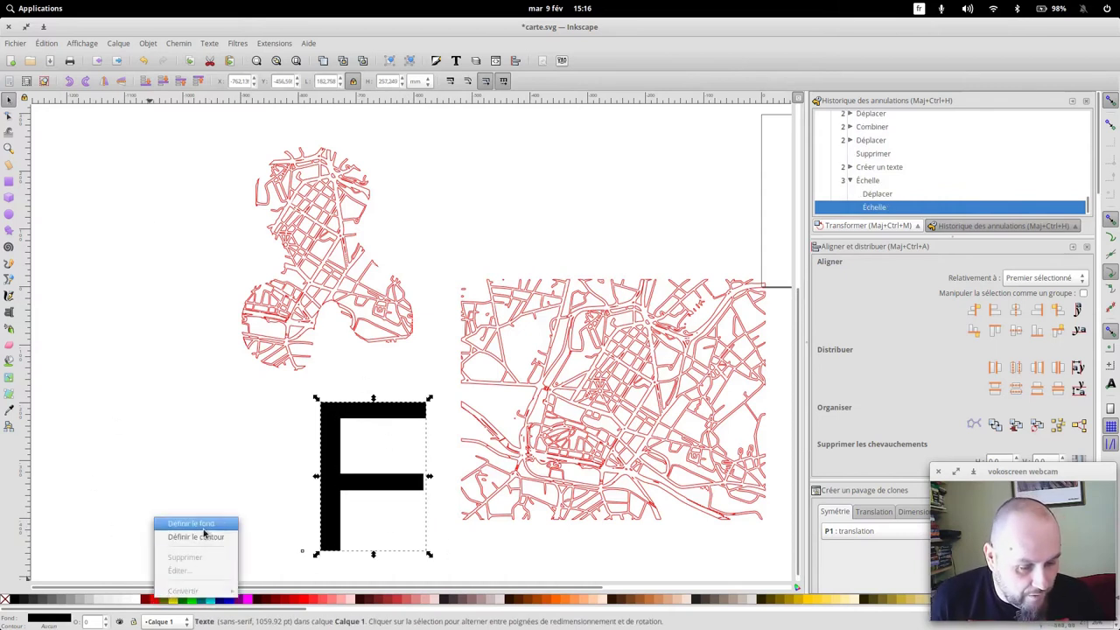
{"action": "left_click", "coordinate": [196, 537]}
{"action": "right_click", "coordinate": [6, 601]}
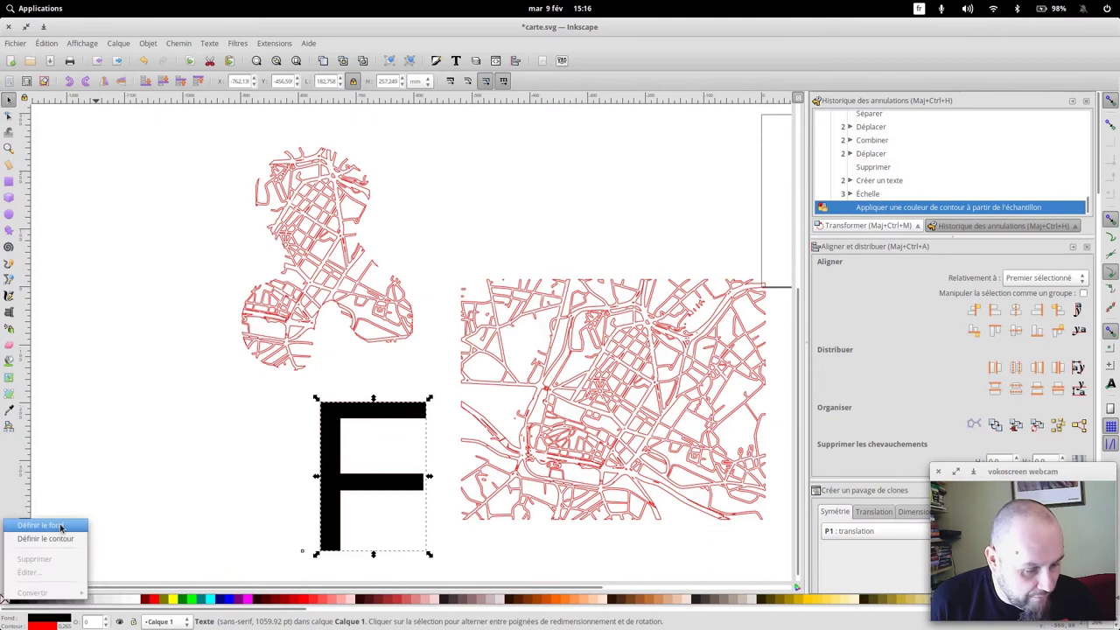
{"action": "left_click", "coordinate": [61, 526]}
{"action": "left_click", "coordinate": [180, 43]}
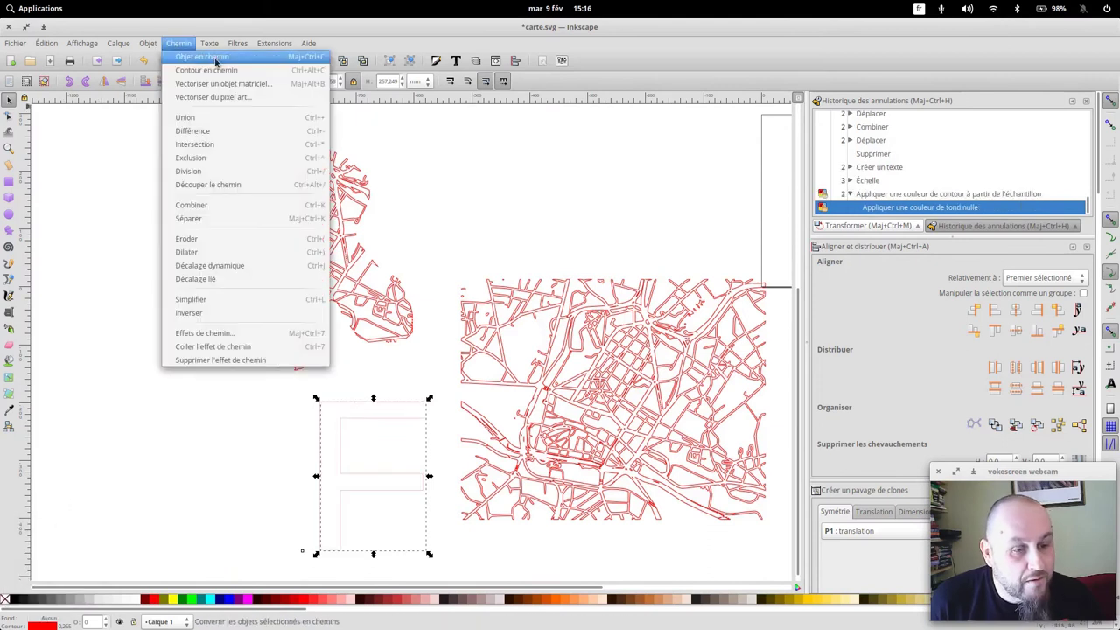
{"action": "left_click", "coordinate": [215, 58]}
Move the F outline onto the street map and attempt a boolean operation with both.
{"action": "left_click_drag", "start_coordinate": [403, 409], "coordinate": [632, 333]}
{"action": "left_click_drag", "start_coordinate": [437, 263], "coordinate": [779, 539]}
{"action": "left_click", "coordinate": [180, 43]}
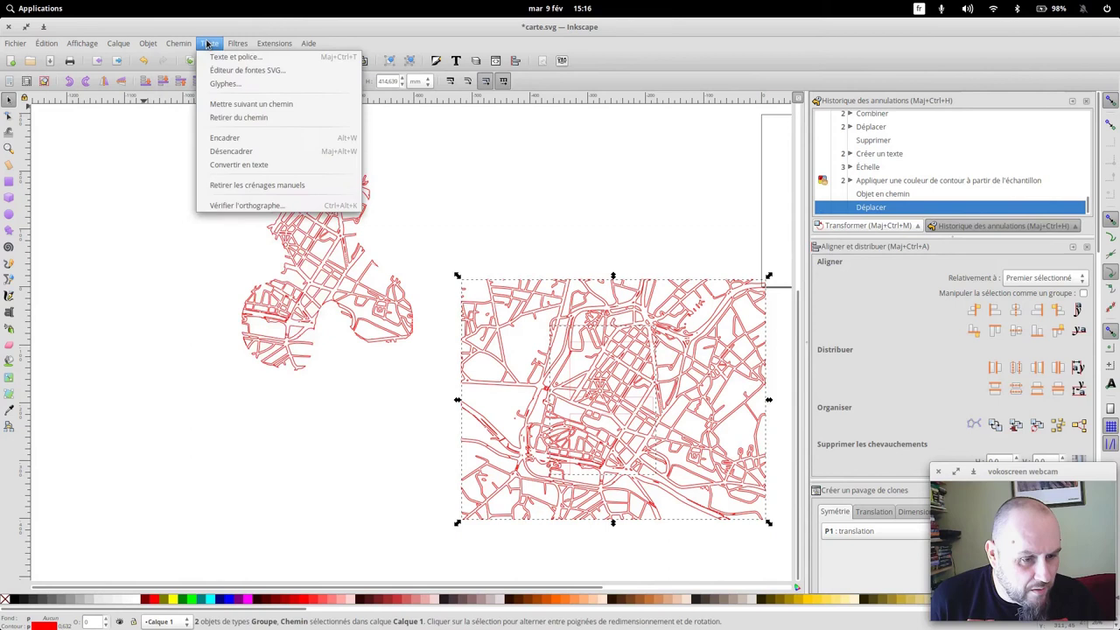
{"action": "left_click", "coordinate": [184, 149]}
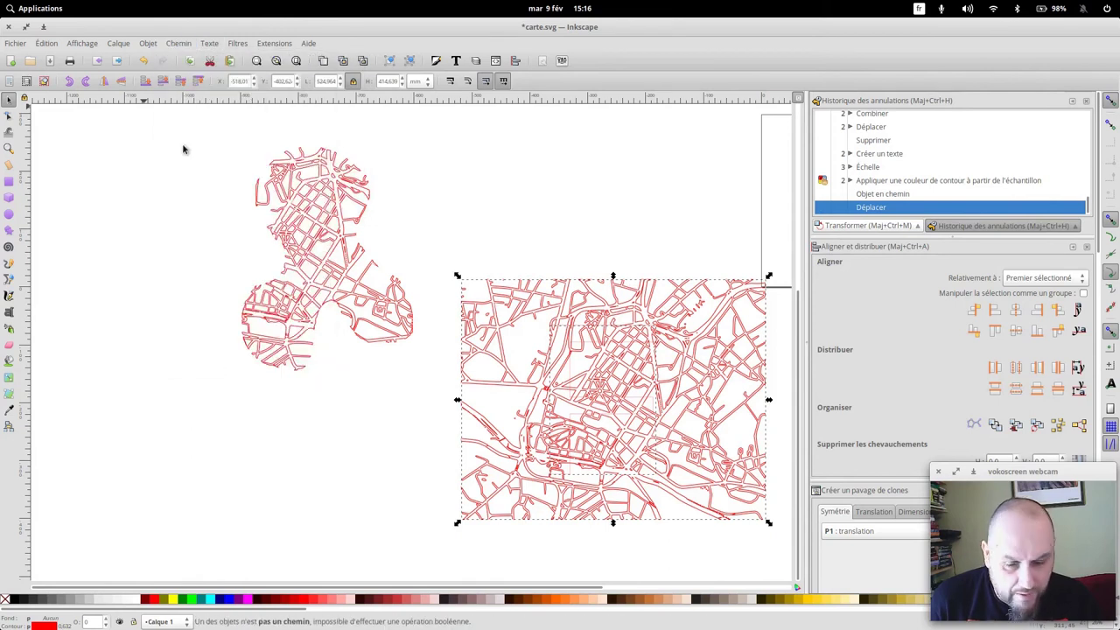
Move the outline F to the page's lower left.
{"action": "left_click", "coordinate": [612, 255]}
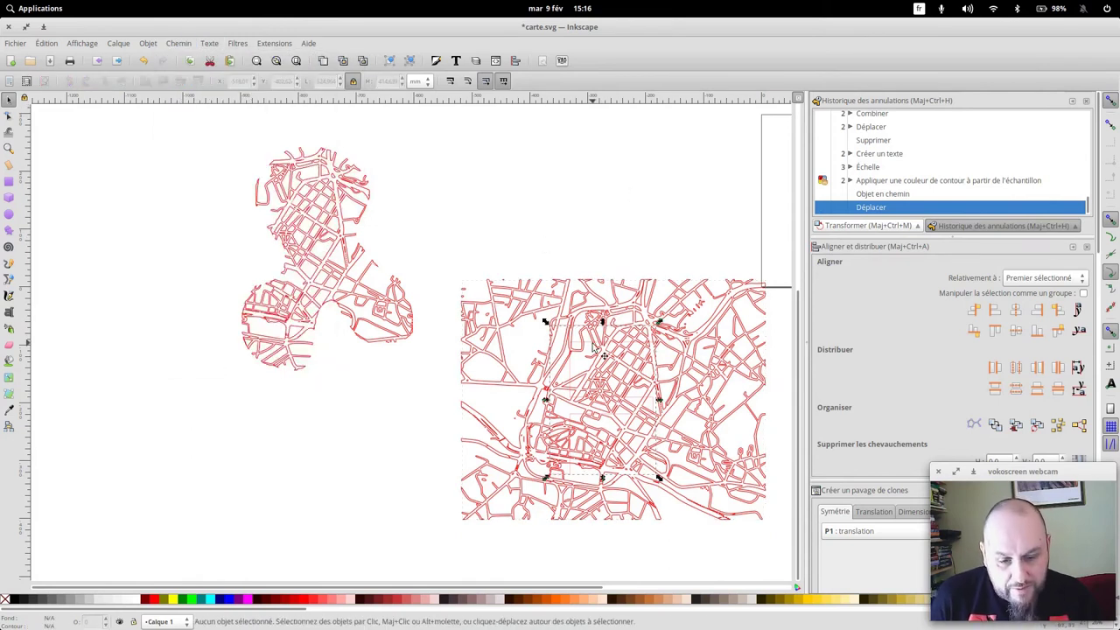
{"action": "left_click_drag", "start_coordinate": [584, 348], "coordinate": [115, 431]}
{"action": "left_click", "coordinate": [283, 445]}
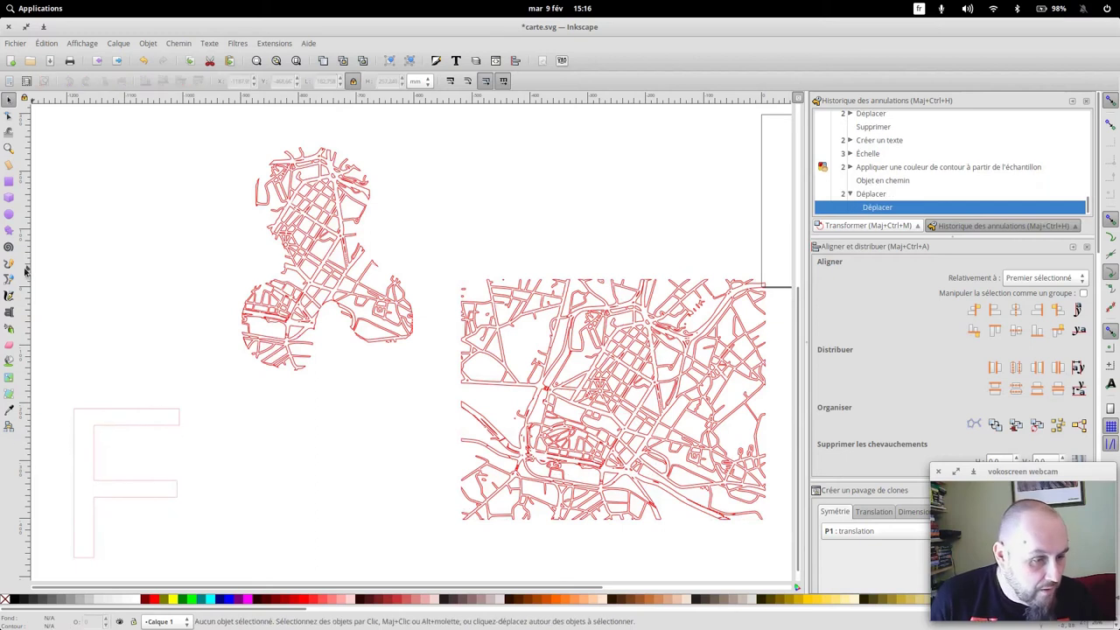
{"action": "left_click", "coordinate": [11, 279]}
Trace a closed 10-node F shape with straight pen segments beside the outline letter F.
{"action": "left_click", "coordinate": [247, 549]}
{"action": "left_click", "coordinate": [247, 405]}
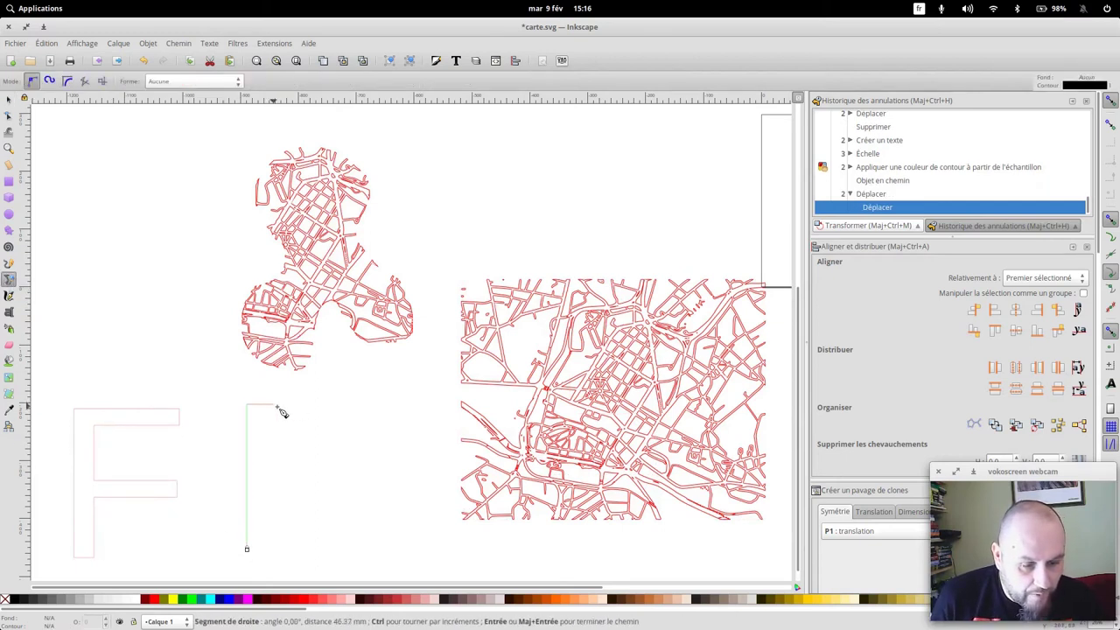
{"action": "left_click", "coordinate": [369, 405]}
{"action": "left_click", "coordinate": [369, 436]}
{"action": "left_click", "coordinate": [283, 436]}
{"action": "left_click", "coordinate": [283, 475]}
{"action": "left_click", "coordinate": [307, 476]}
{"action": "left_click", "coordinate": [308, 504]}
{"action": "left_click", "coordinate": [283, 505]}
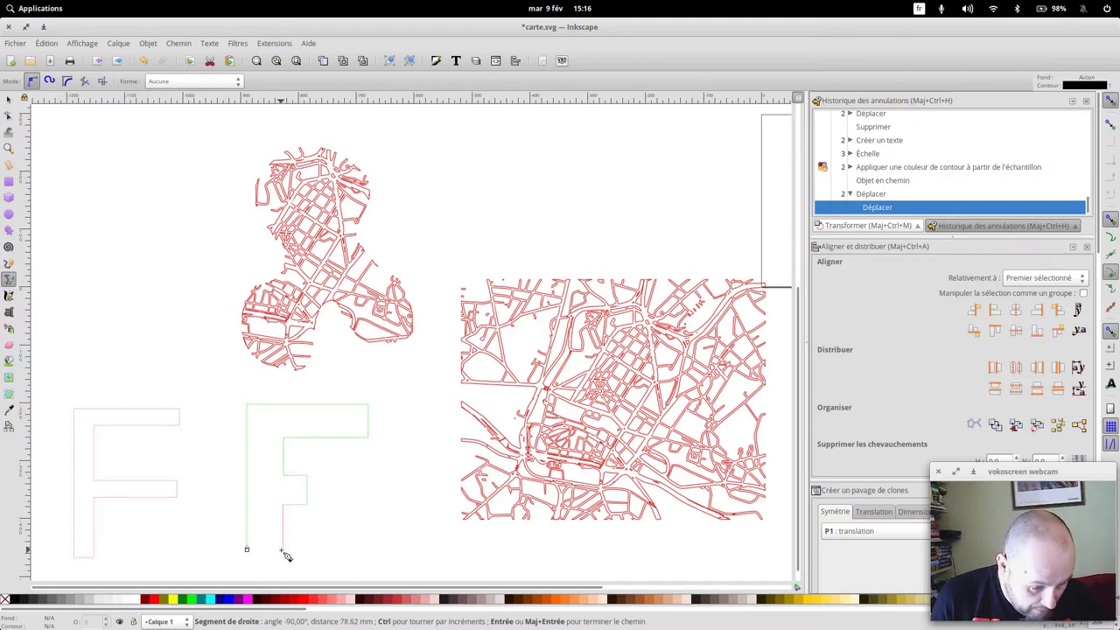
{"action": "left_click", "coordinate": [283, 550]}
{"action": "left_click", "coordinate": [250, 553]}
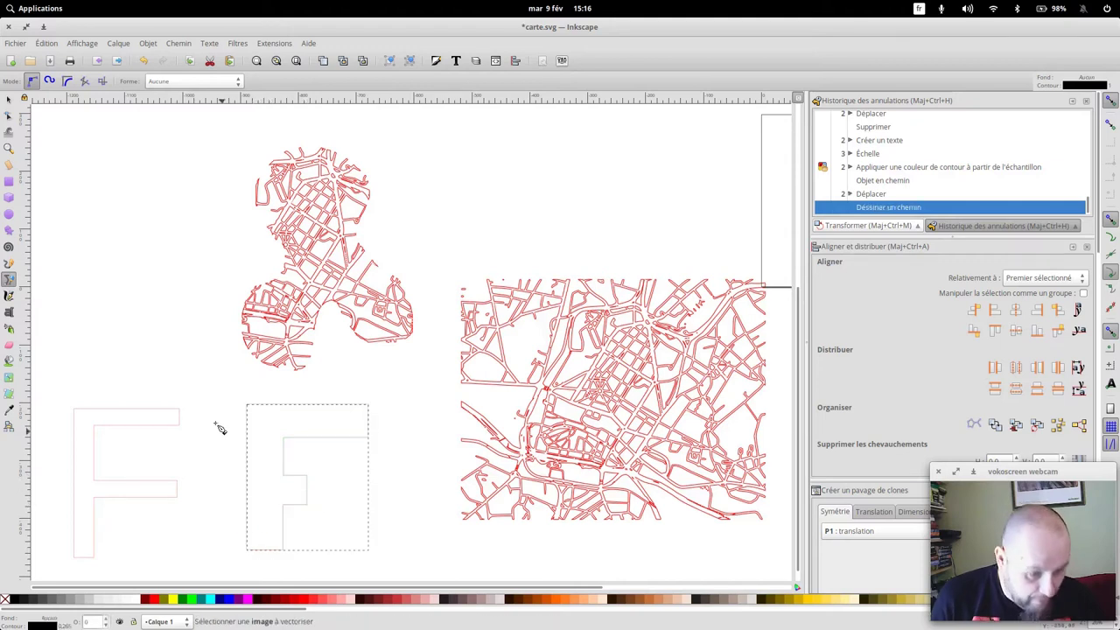
{"action": "key", "text": "s"}
{"action": "left_click", "coordinate": [292, 442]}
Move the drawn F onto the street map and try a Difference, then undo it.
{"action": "left_click_drag", "start_coordinate": [324, 444], "coordinate": [610, 367]}
{"action": "left_click", "coordinate": [629, 292]}
{"action": "left_click", "coordinate": [649, 364], "text": "shift"}
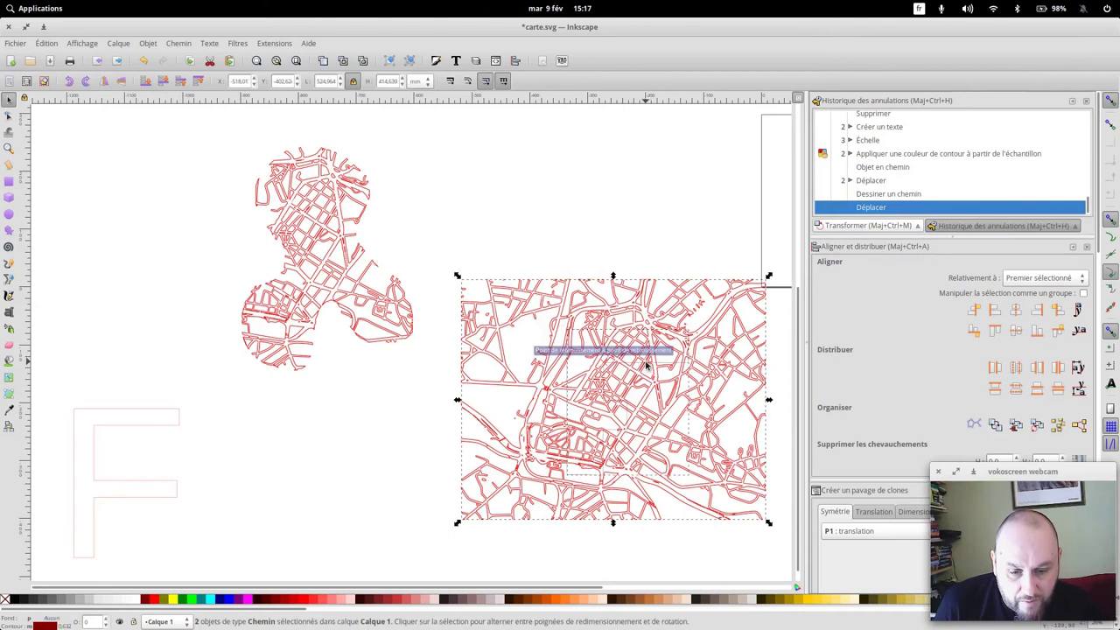
{"action": "left_click", "coordinate": [178, 44]}
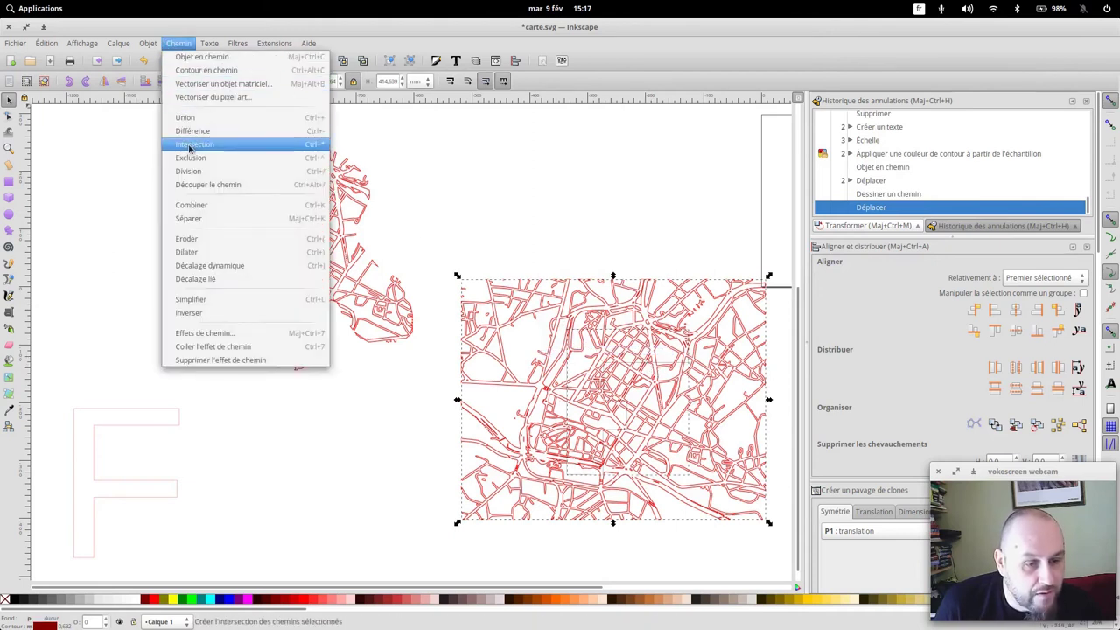
{"action": "left_click", "coordinate": [191, 133]}
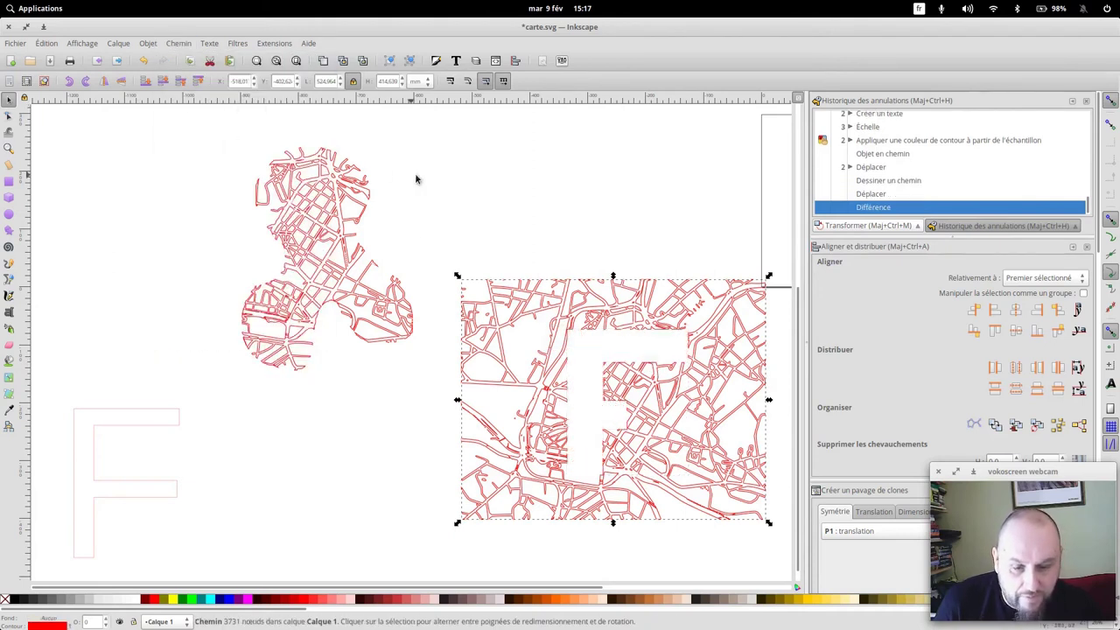
{"action": "key", "text": "ctrl+z"}
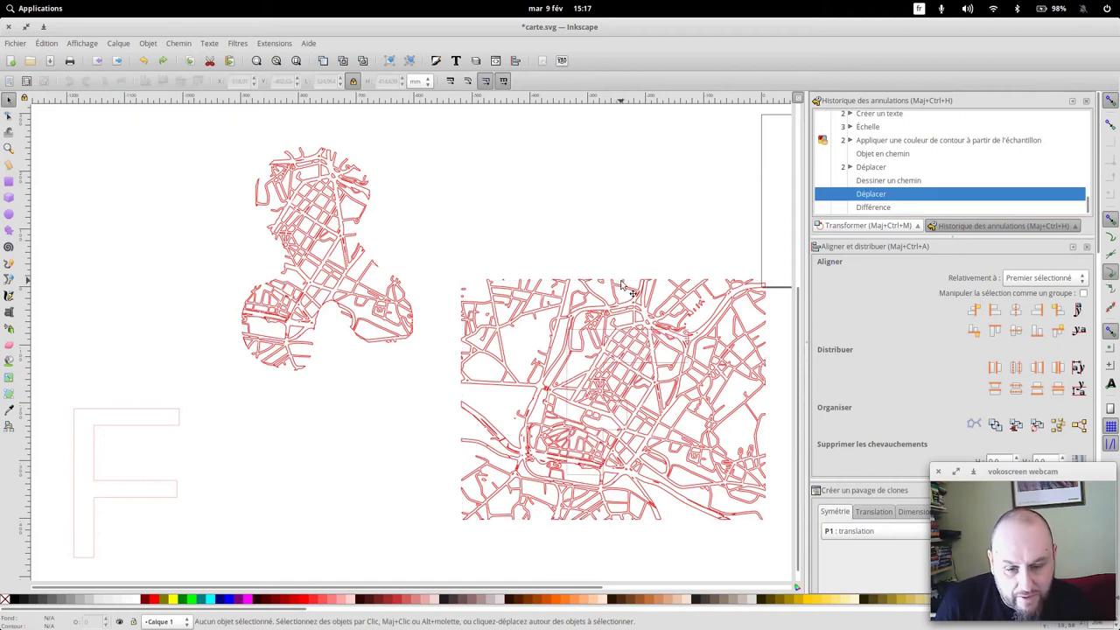
Intersect the map with the drawn F, then move the outline F up the page.
{"action": "left_click", "coordinate": [623, 286]}
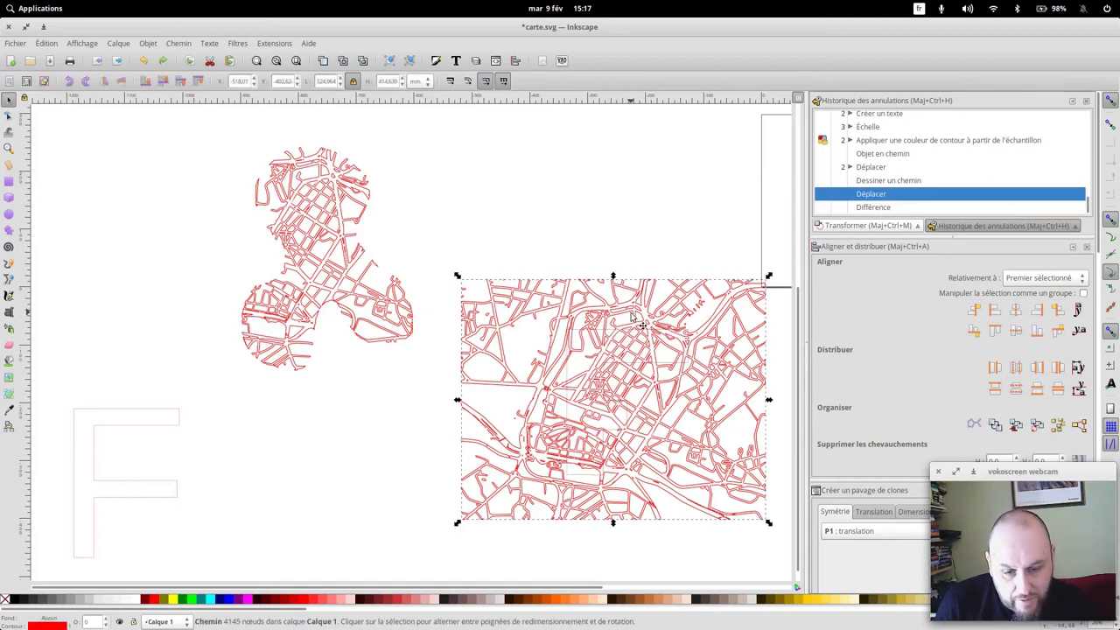
{"action": "left_click", "coordinate": [179, 43]}
{"action": "left_click", "coordinate": [205, 149]}
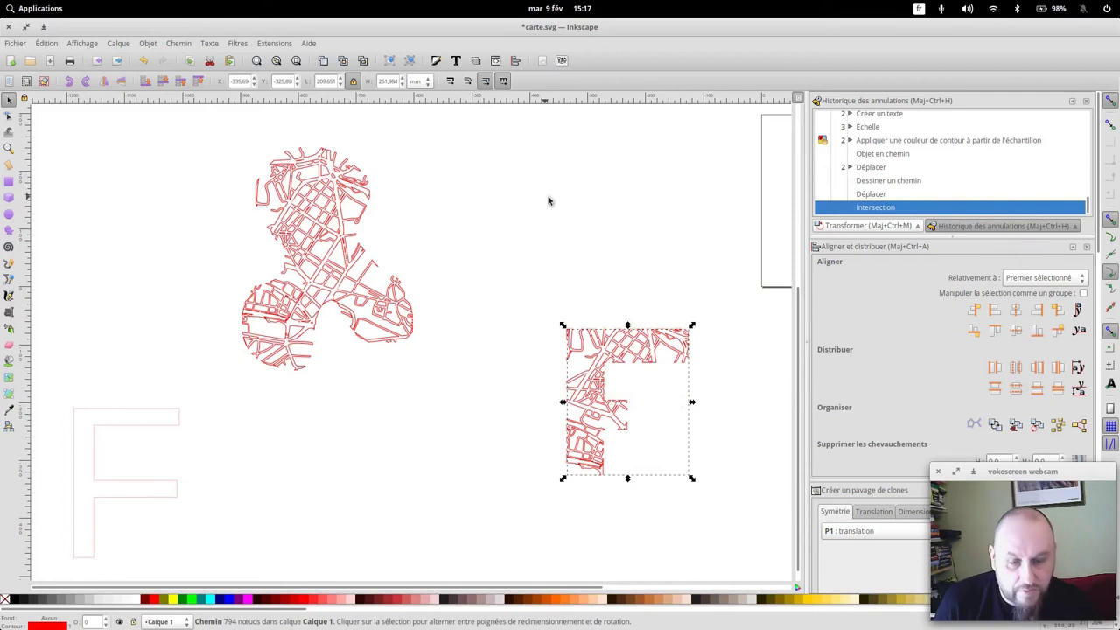
{"action": "key", "text": "Escape"}
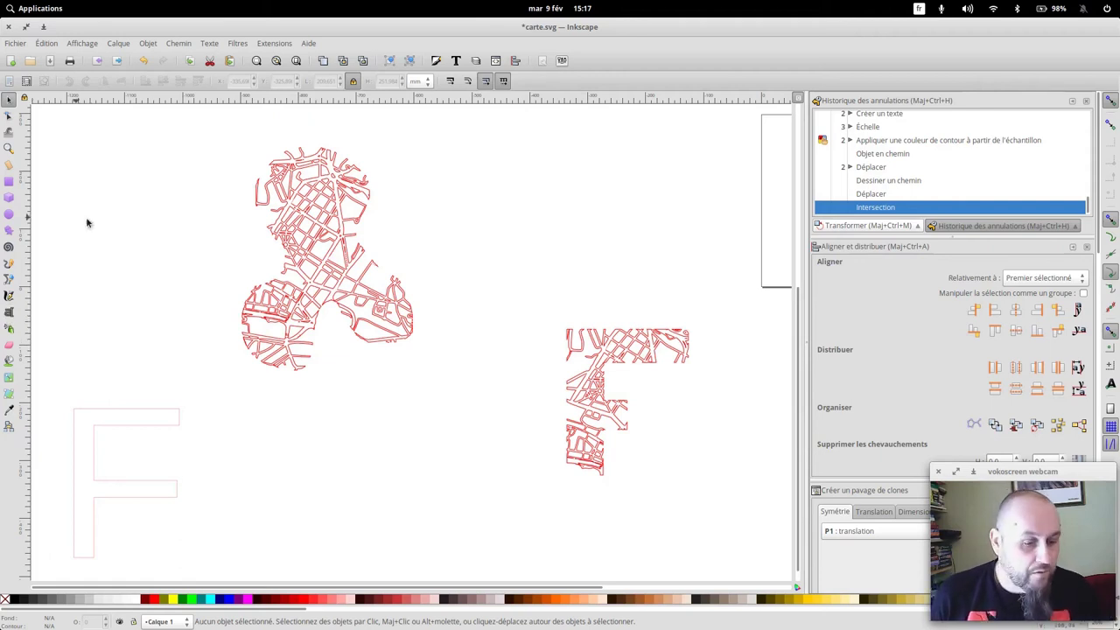
{"action": "left_click_drag", "start_coordinate": [180, 411], "coordinate": [170, 255]}
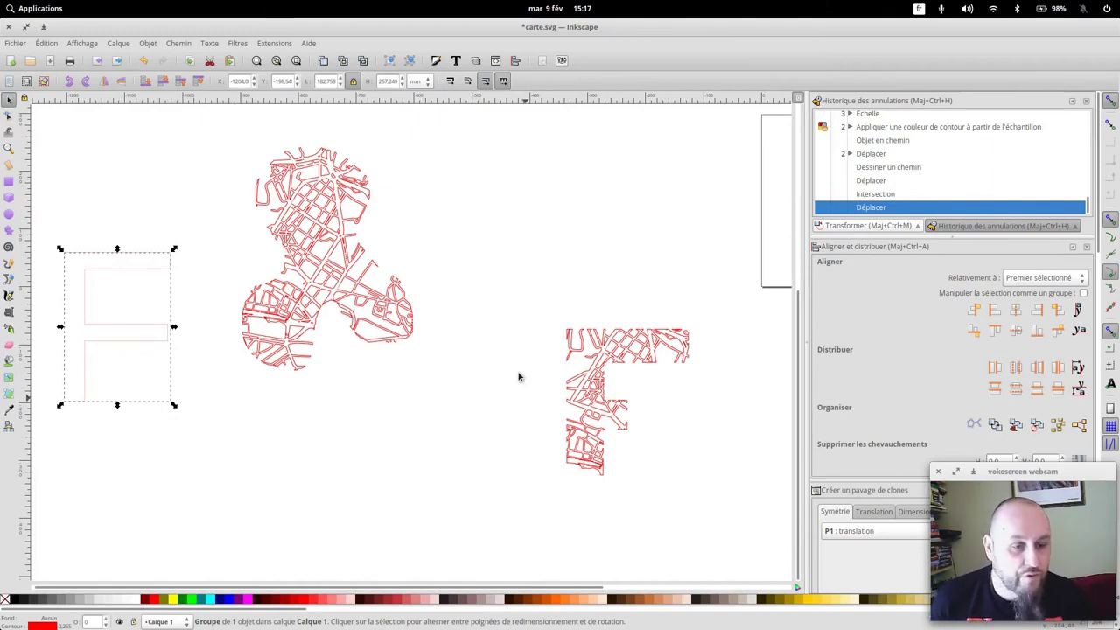
Type small separate letters F and A near the bottom left of the page.
{"action": "key", "text": "Escape"}
{"action": "left_click", "coordinate": [158, 270]}
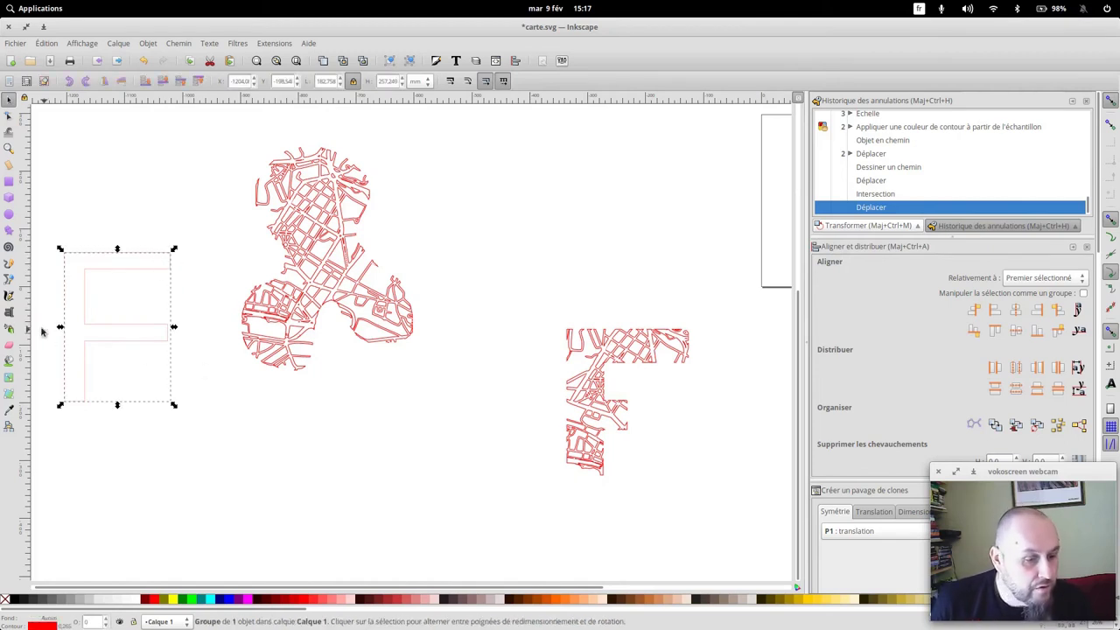
{"action": "left_click", "coordinate": [7, 313]}
{"action": "left_click", "coordinate": [97, 490]}
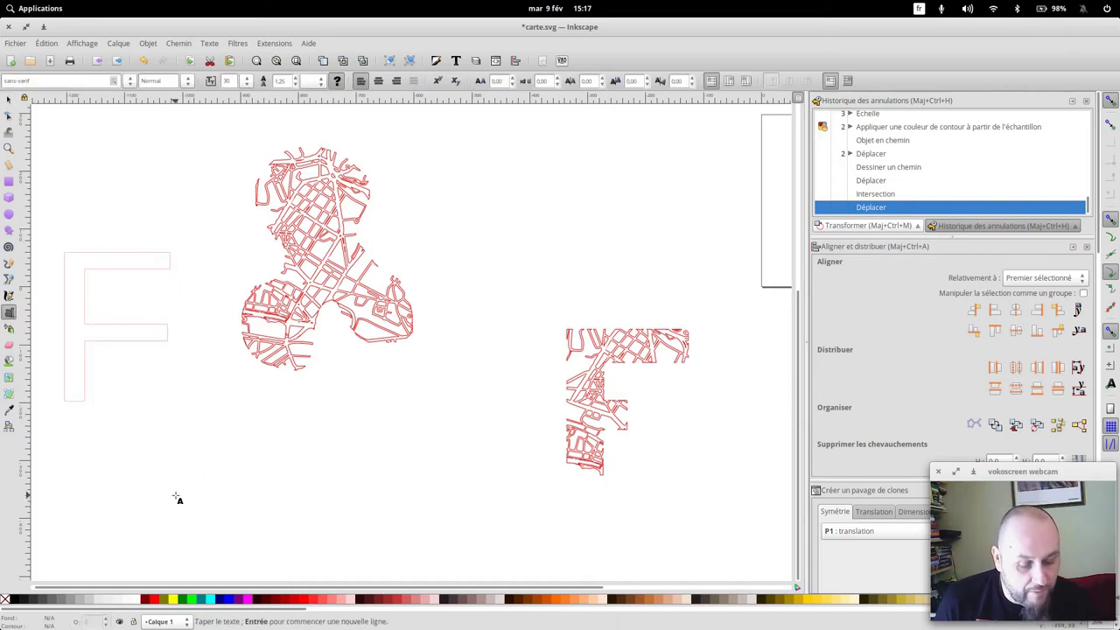
{"action": "type", "text": "F"}
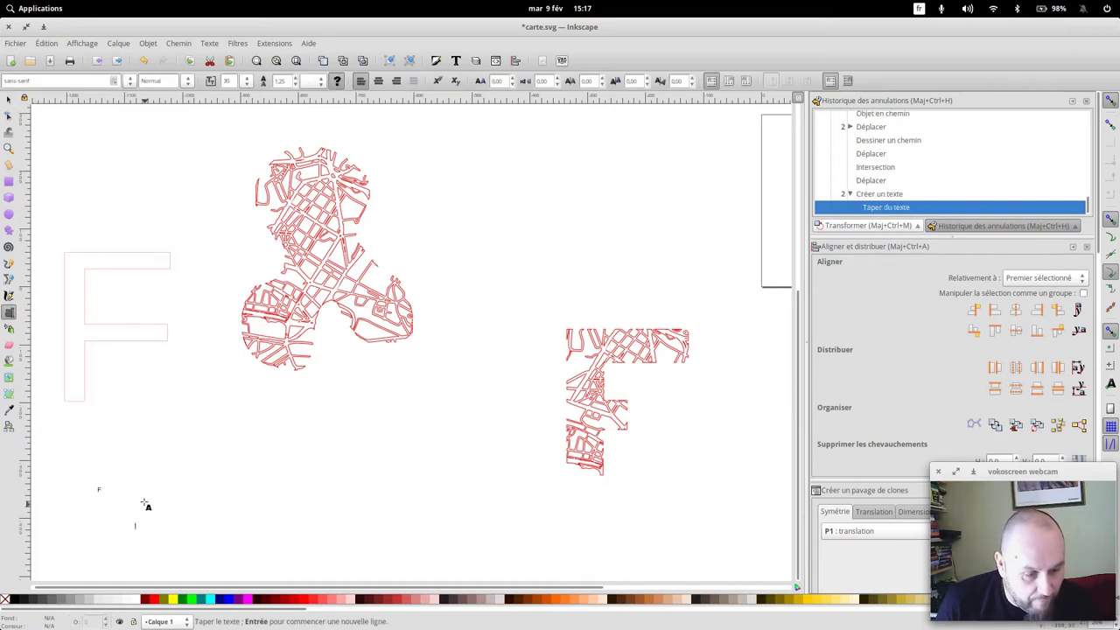
{"action": "left_click", "coordinate": [134, 529]}
{"action": "type", "text": "A"}
Add 'aB' and a dot as further small texts, then paste to enlarge the F.
{"action": "left_click", "coordinate": [201, 523]}
{"action": "type", "text": "a"}
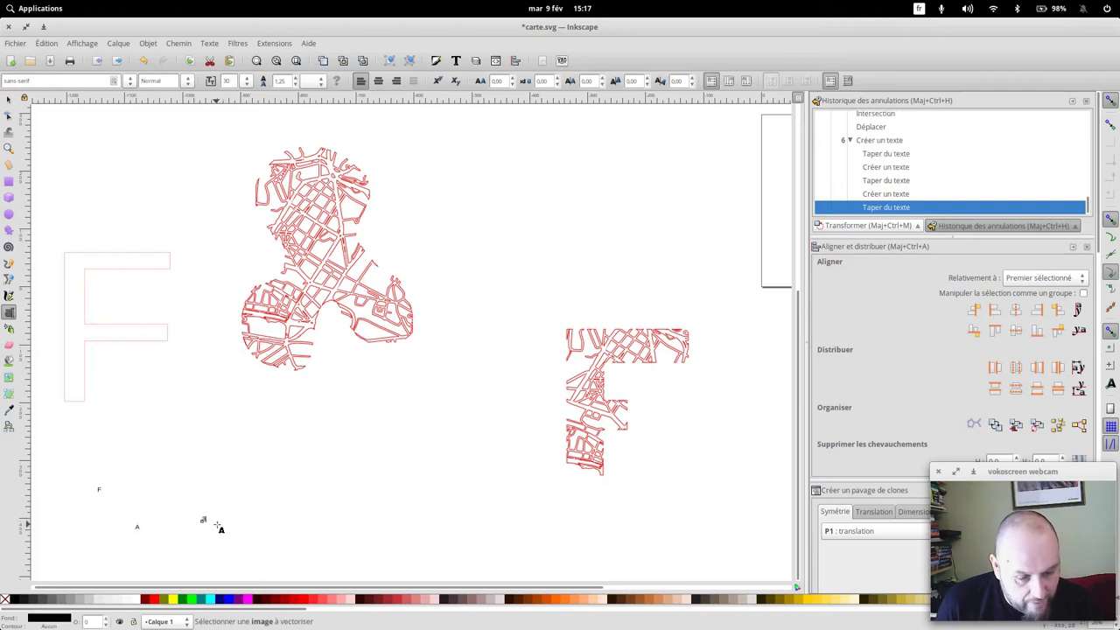
{"action": "type", "text": "B"}
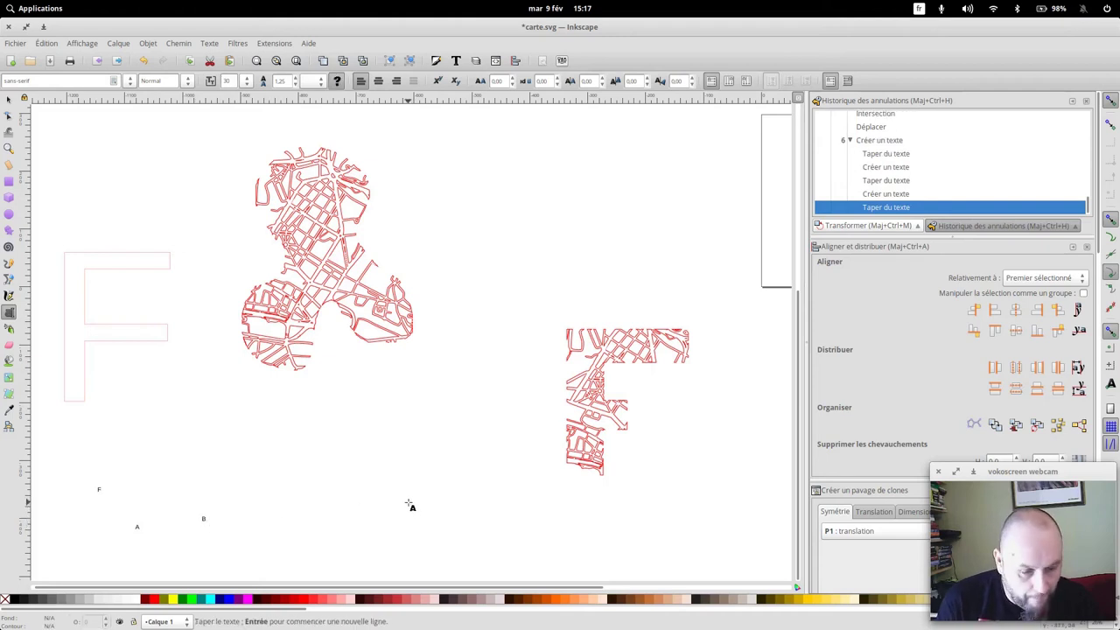
{"action": "left_click", "coordinate": [293, 493]}
{"action": "type", "text": "."}
{"action": "left_click", "coordinate": [357, 492]}
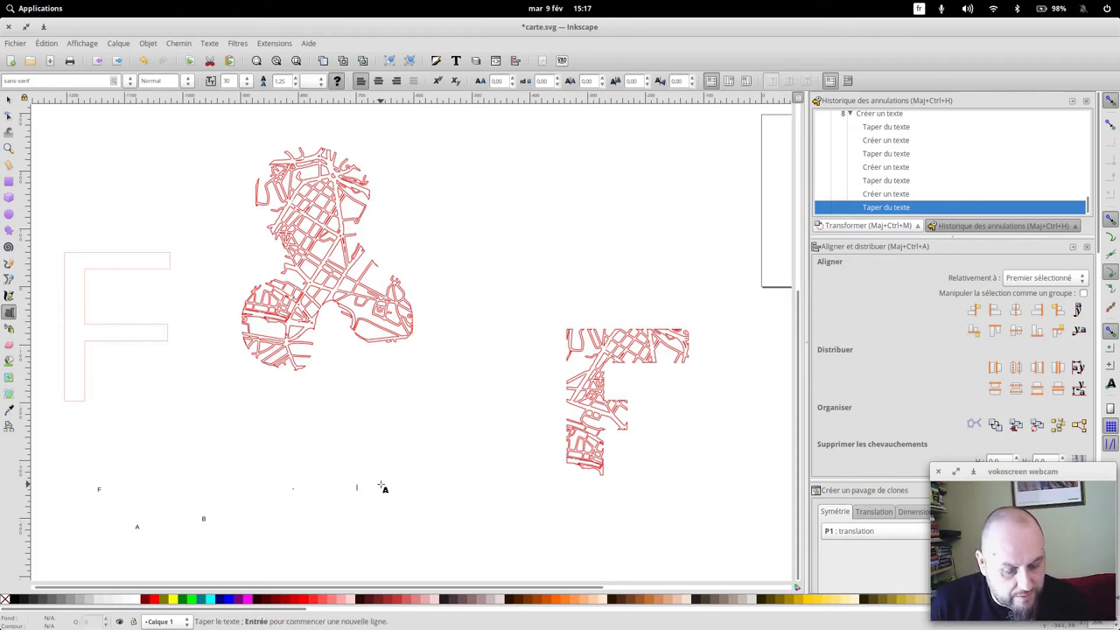
{"action": "type", "text": "d"}
{"action": "left_click", "coordinate": [9, 99]}
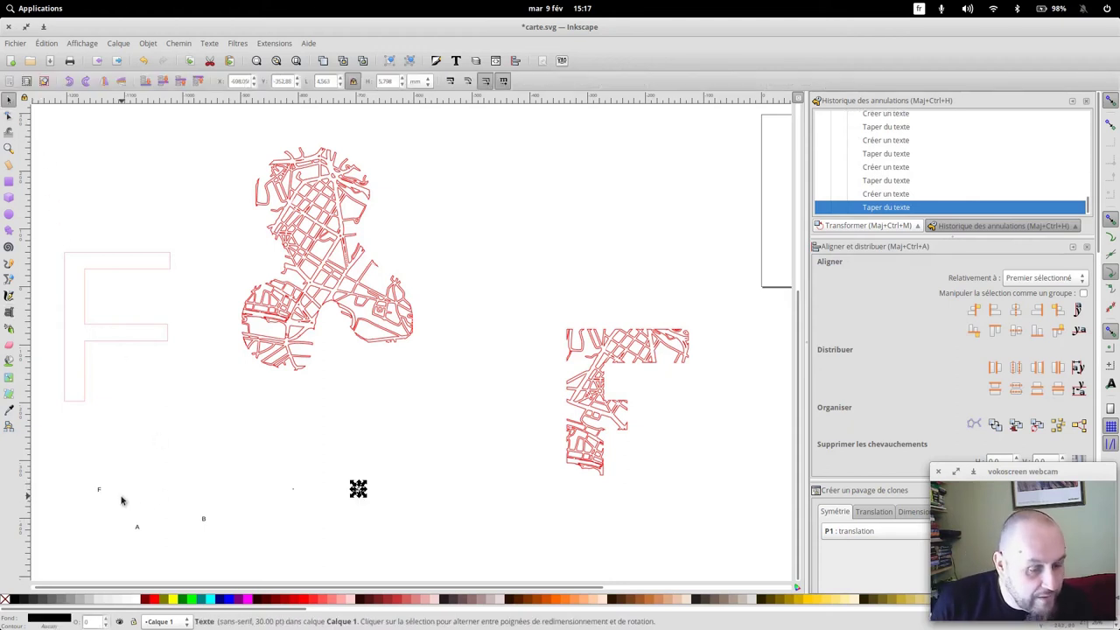
{"action": "left_click", "coordinate": [98, 496]}
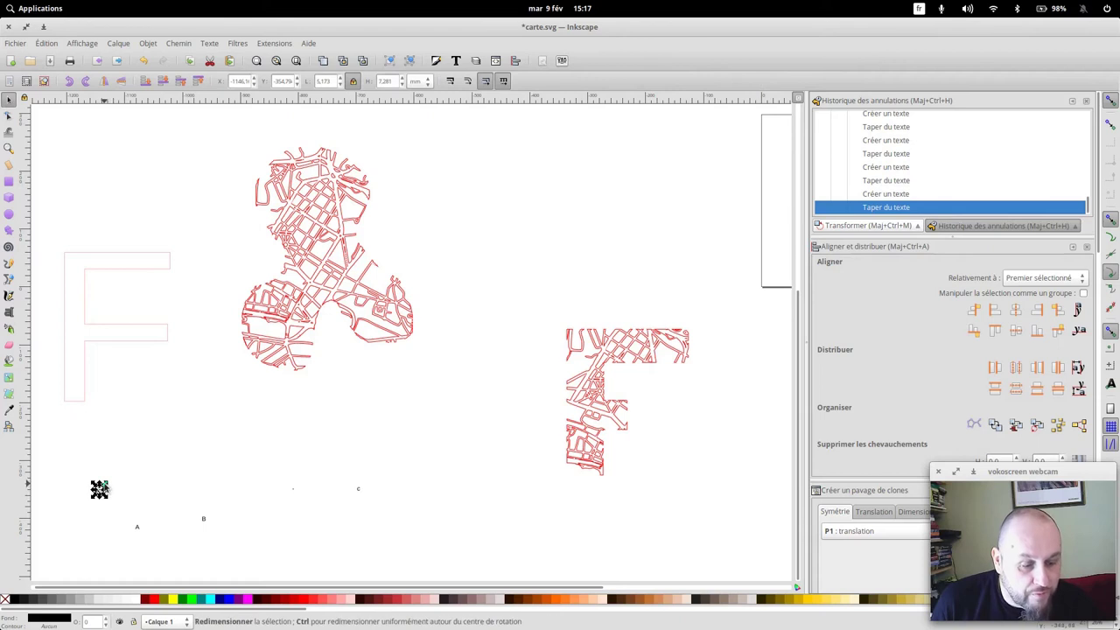
{"action": "key", "text": "ctrl+v"}
Scale up the black F, convert it to a path, and give it red stroke, no fill.
{"action": "left_click_drag", "start_coordinate": [147, 422], "coordinate": [248, 371]}
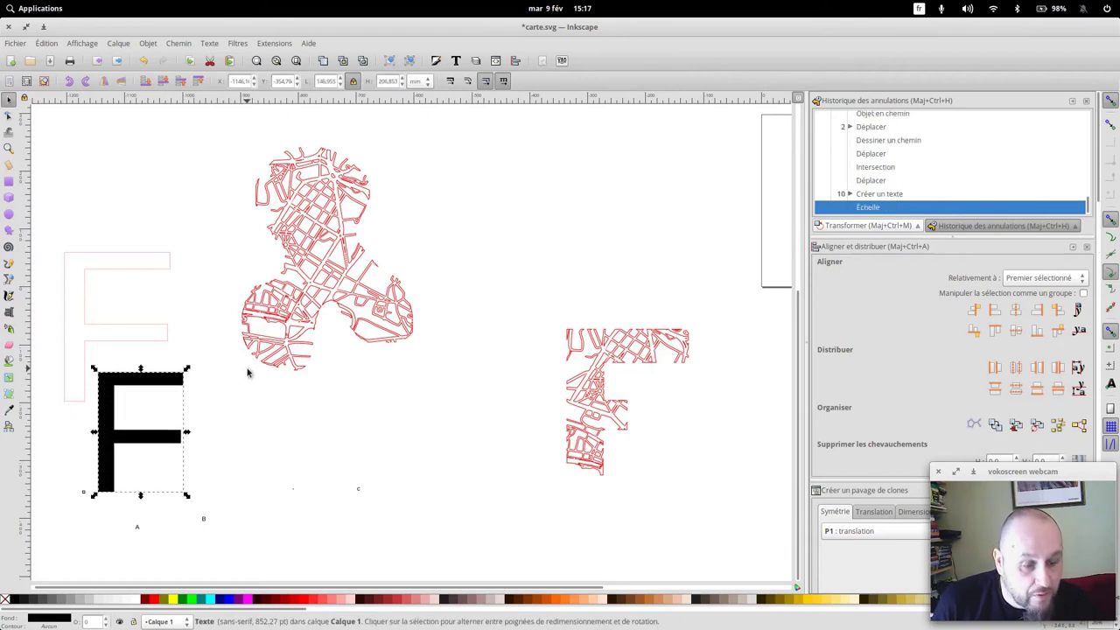
{"action": "left_click", "coordinate": [179, 44]}
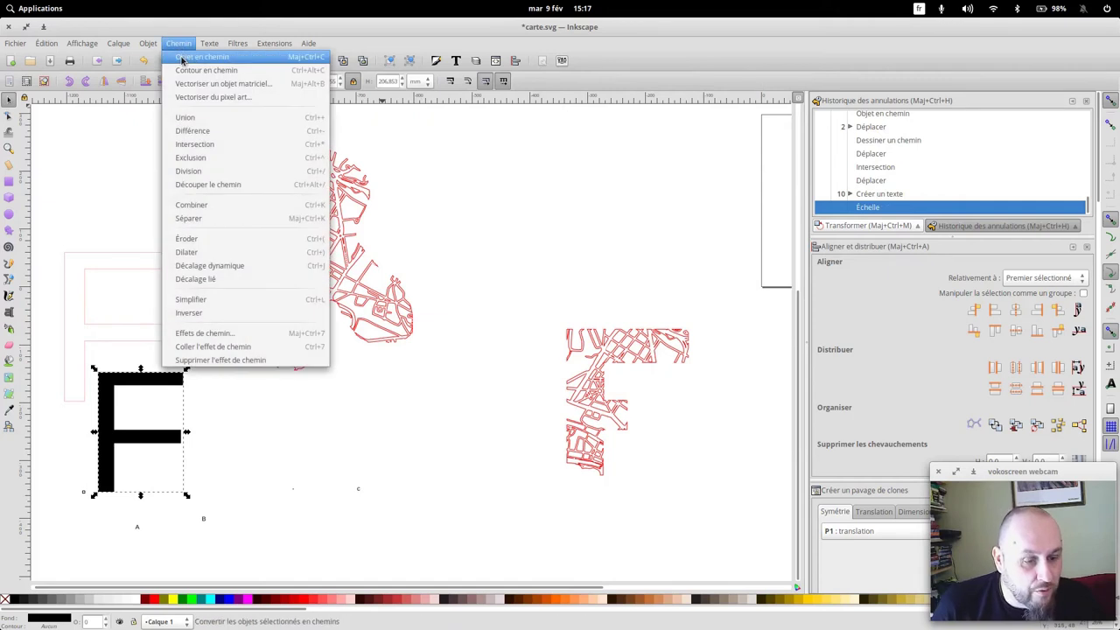
{"action": "left_click", "coordinate": [182, 57]}
{"action": "right_click", "coordinate": [145, 600]}
{"action": "left_click", "coordinate": [175, 542]}
{"action": "right_click", "coordinate": [6, 599]}
{"action": "left_click", "coordinate": [39, 536]}
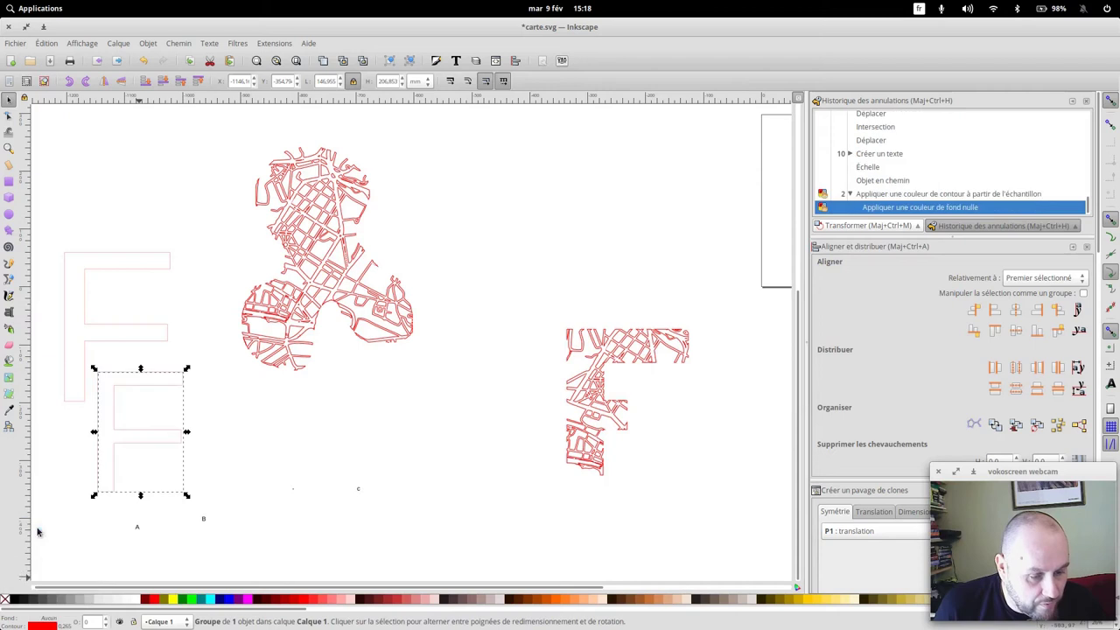
{"action": "left_click", "coordinate": [247, 423]}
Raise the end node of the F's middle bar, then zoom out to see all maps.
{"action": "left_click", "coordinate": [9, 116]}
{"action": "left_click", "coordinate": [175, 430]}
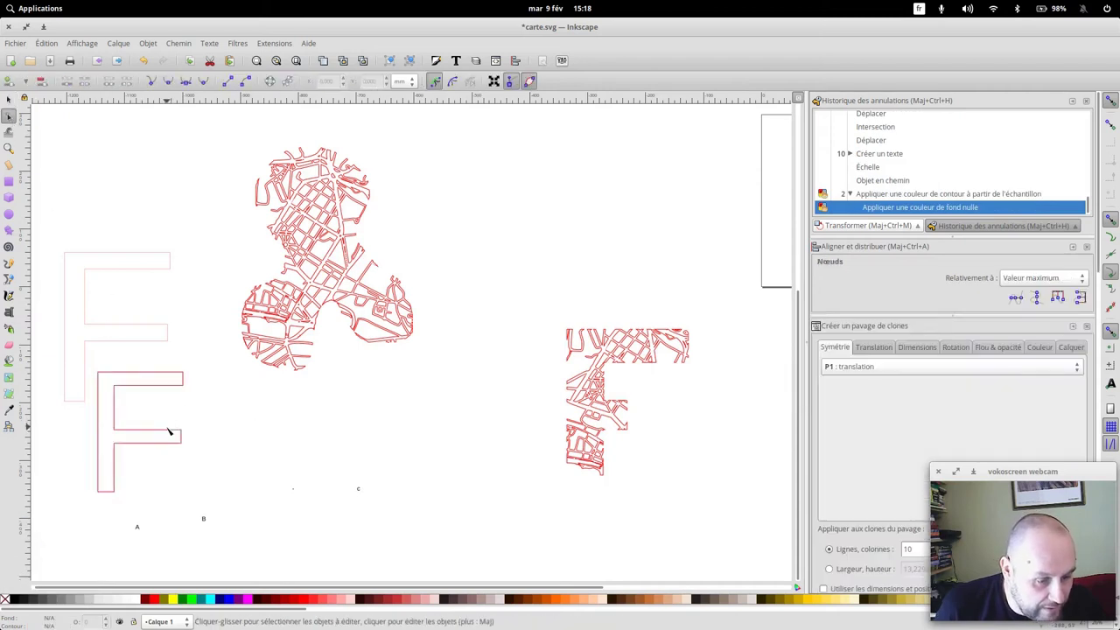
{"action": "left_click_drag", "start_coordinate": [179, 431], "coordinate": [180, 422]}
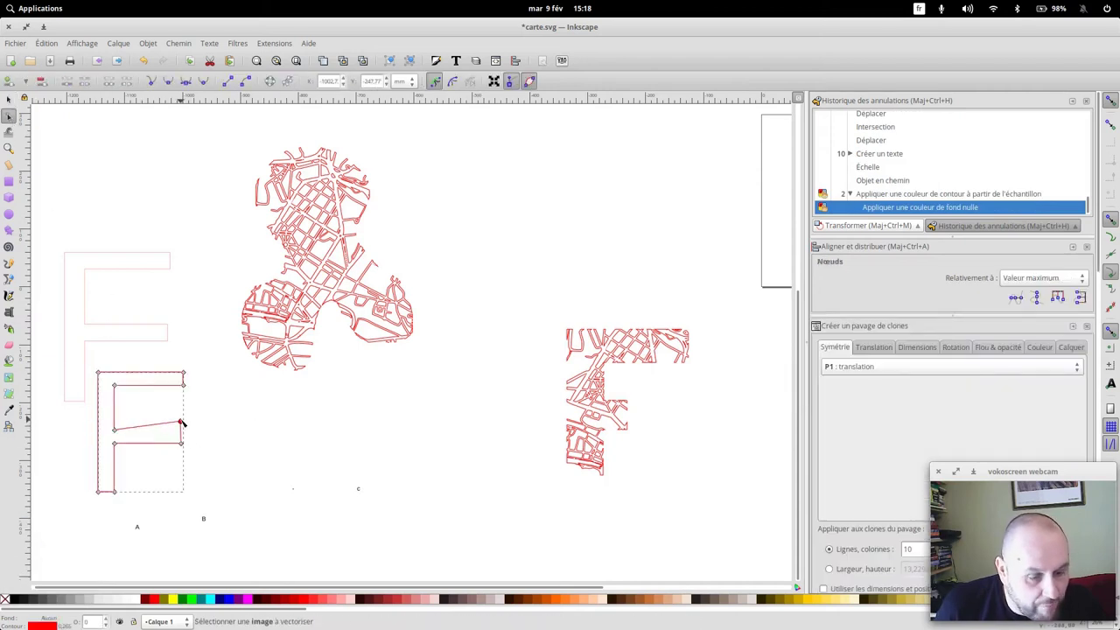
{"action": "left_click", "coordinate": [9, 99]}
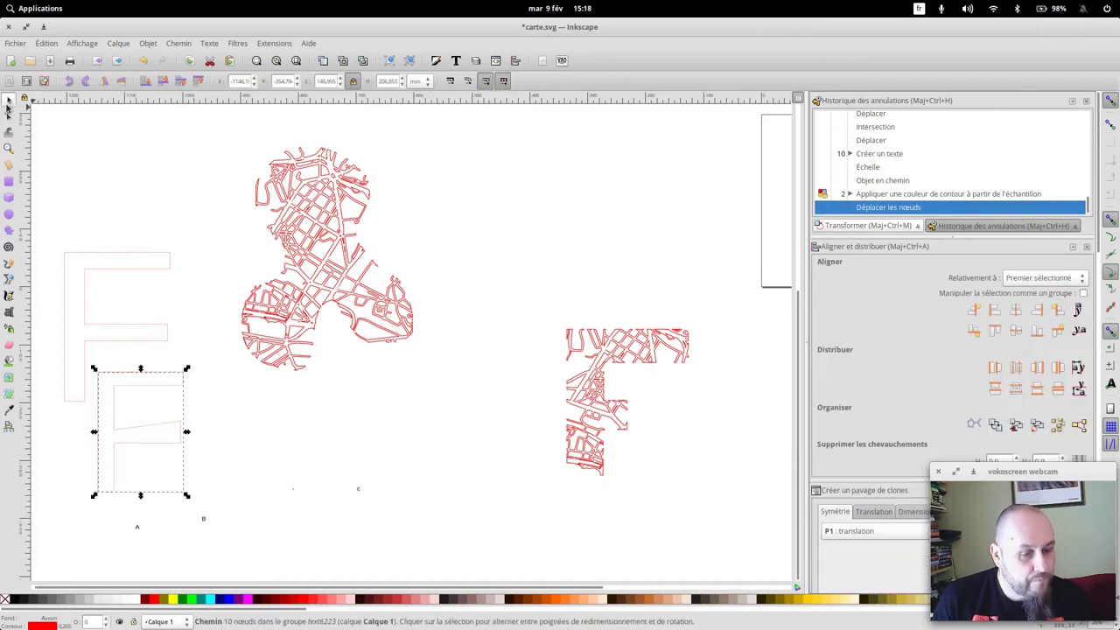
{"action": "scroll", "coordinate": [483, 310], "scroll_direction": "up", "scroll_amount": 1}
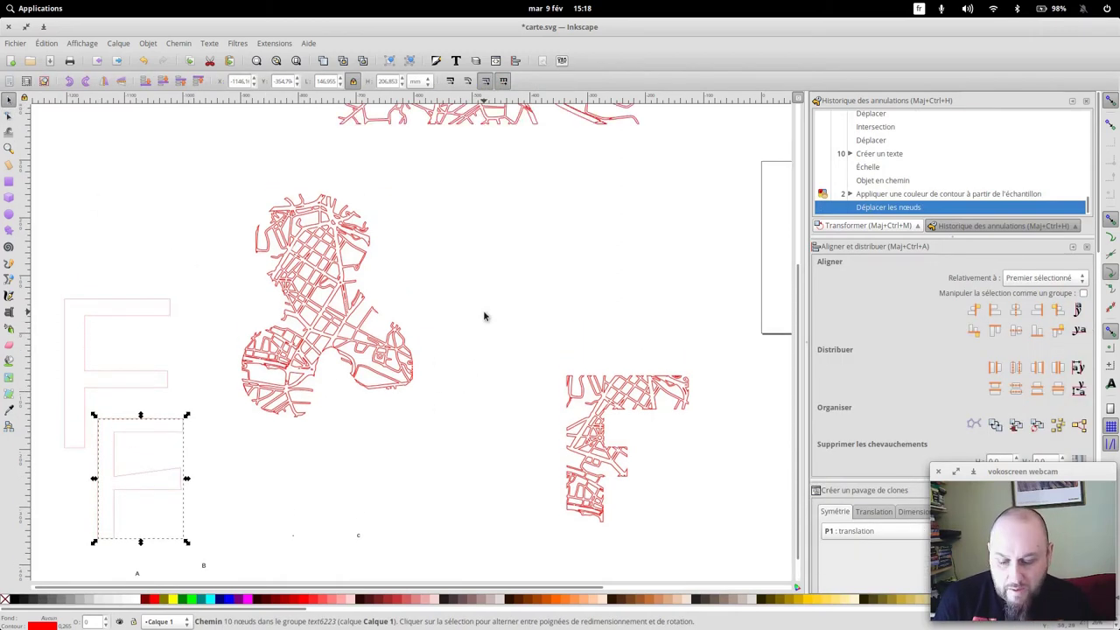
{"action": "key", "text": "minus"}
{"action": "key", "text": "minus"}
{"action": "left_click", "coordinate": [451, 194]}
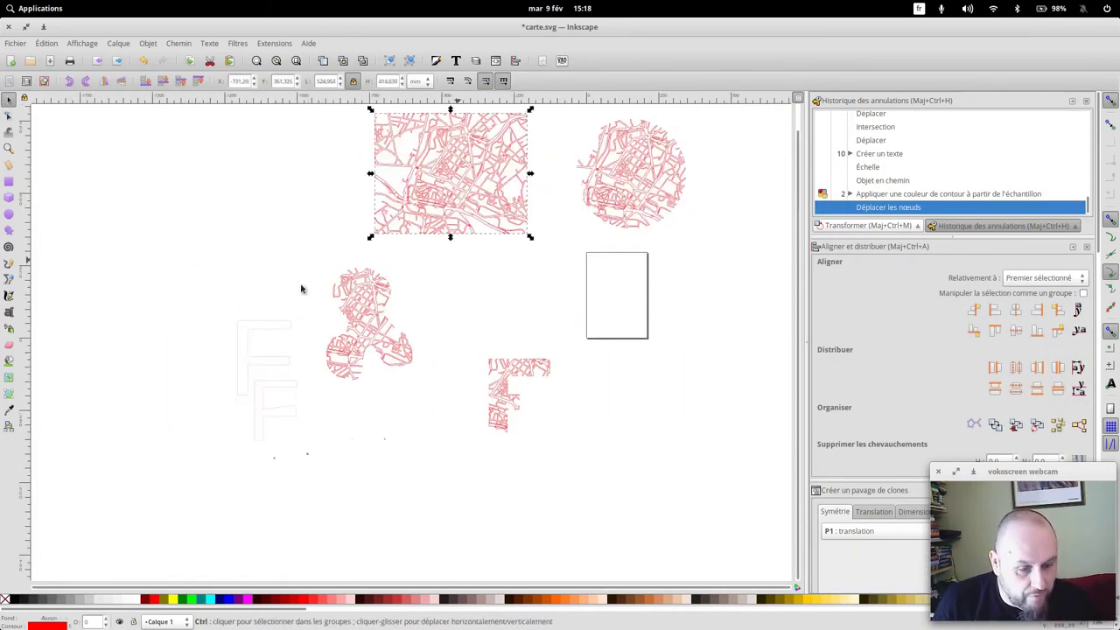
Paste a copy of the rectangular map, try intersecting it with the F, and move it up-left.
{"action": "left_click", "coordinate": [129, 405]}
{"action": "key", "text": "ctrl+v"}
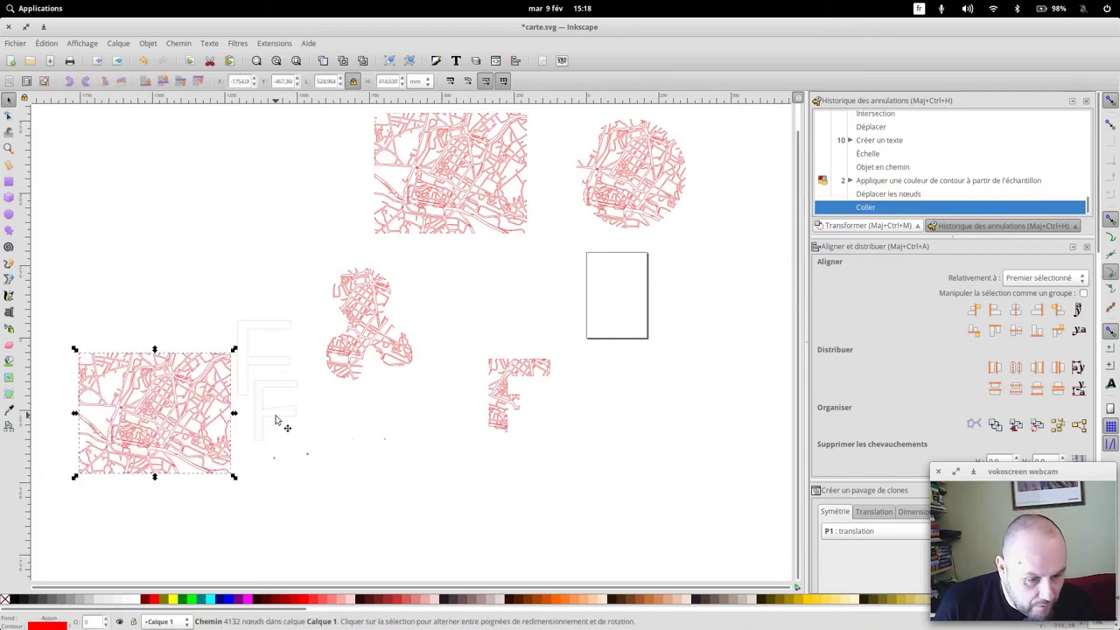
{"action": "left_click_drag", "start_coordinate": [275, 420], "coordinate": [167, 398]}
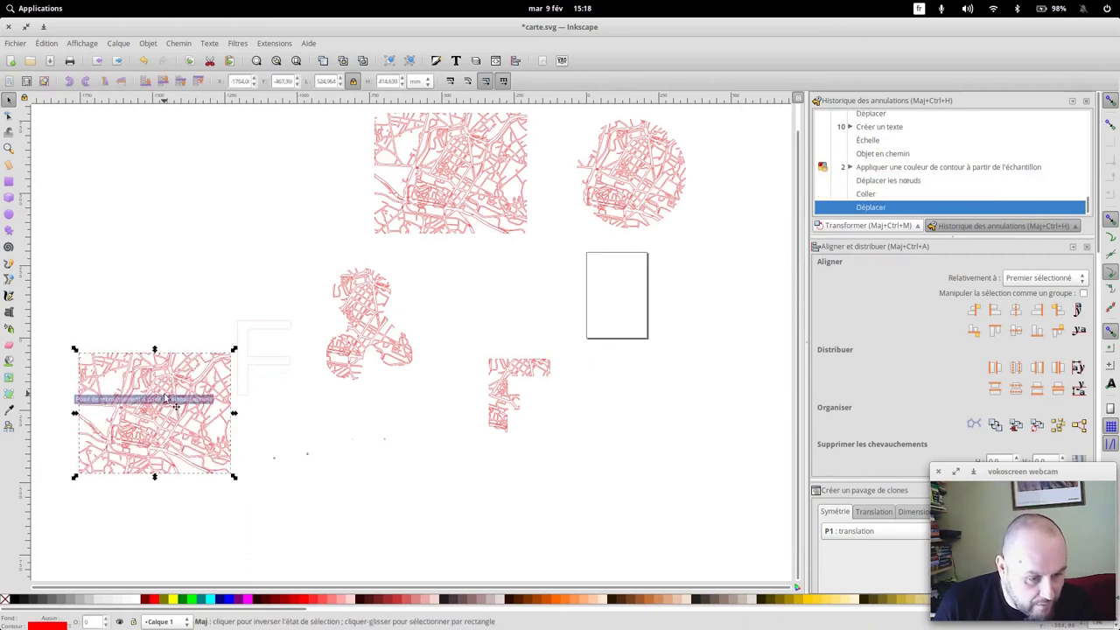
{"action": "left_click_drag", "start_coordinate": [65, 335], "coordinate": [235, 499]}
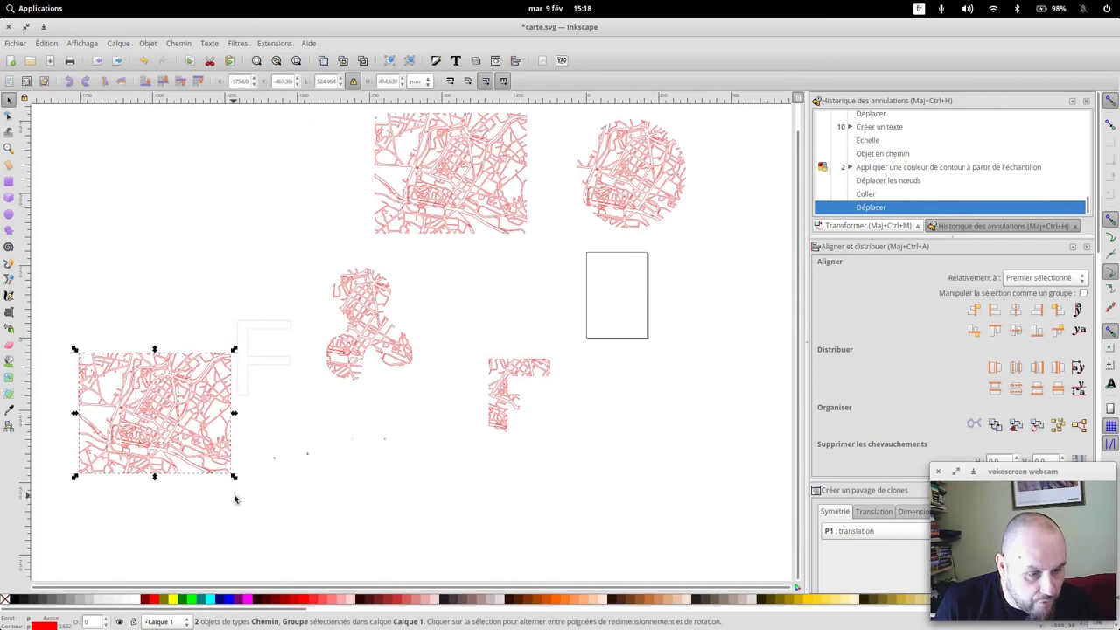
{"action": "left_click", "coordinate": [149, 43]}
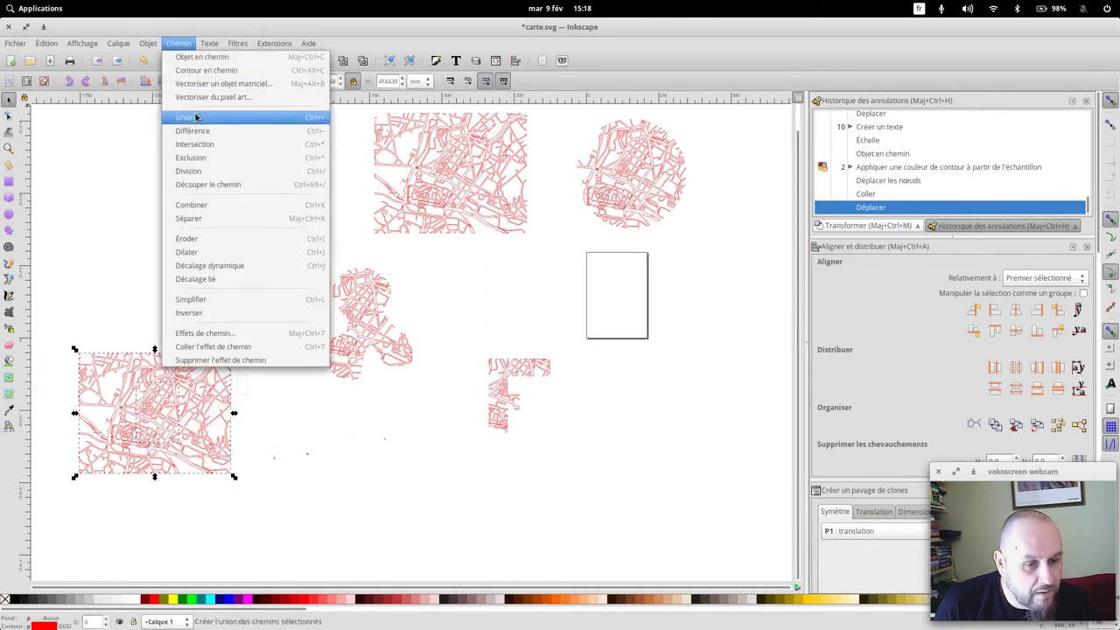
{"action": "left_click", "coordinate": [196, 144]}
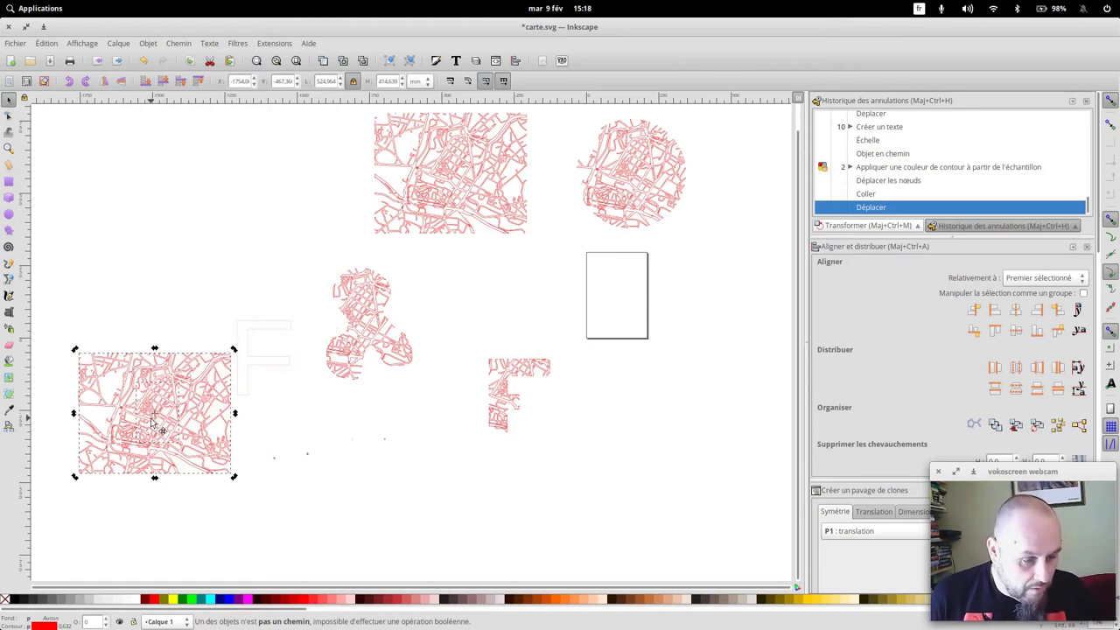
{"action": "left_click", "coordinate": [223, 289]}
{"action": "left_click", "coordinate": [178, 397]}
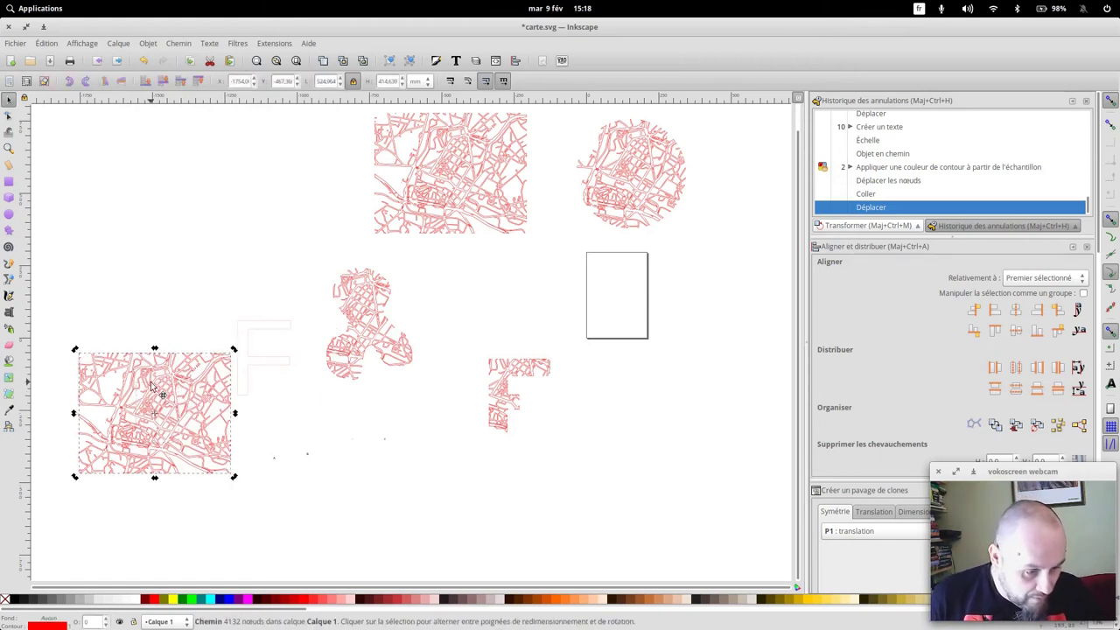
{"action": "left_click_drag", "start_coordinate": [171, 400], "coordinate": [152, 258]}
Delete both faint F outline groups and the stray marks below the shapes.
{"action": "left_click", "coordinate": [172, 390]}
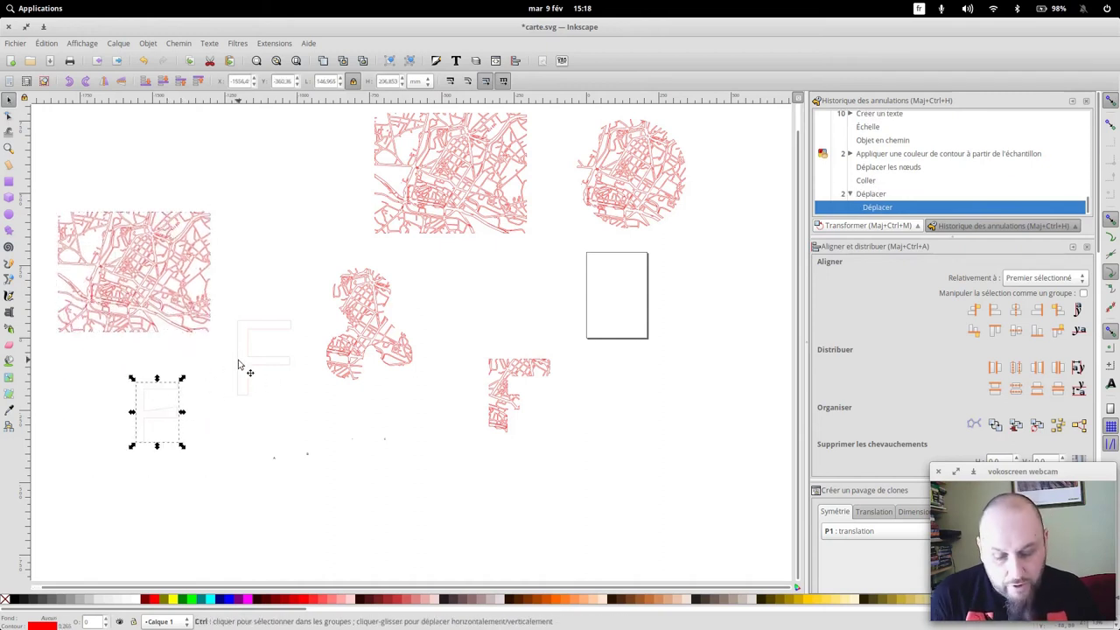
{"action": "key", "text": "Delete"}
{"action": "left_click", "coordinate": [237, 363]}
{"action": "key", "text": "Delete"}
{"action": "left_click_drag", "start_coordinate": [241, 409], "coordinate": [434, 519]}
{"action": "key", "text": "Delete"}
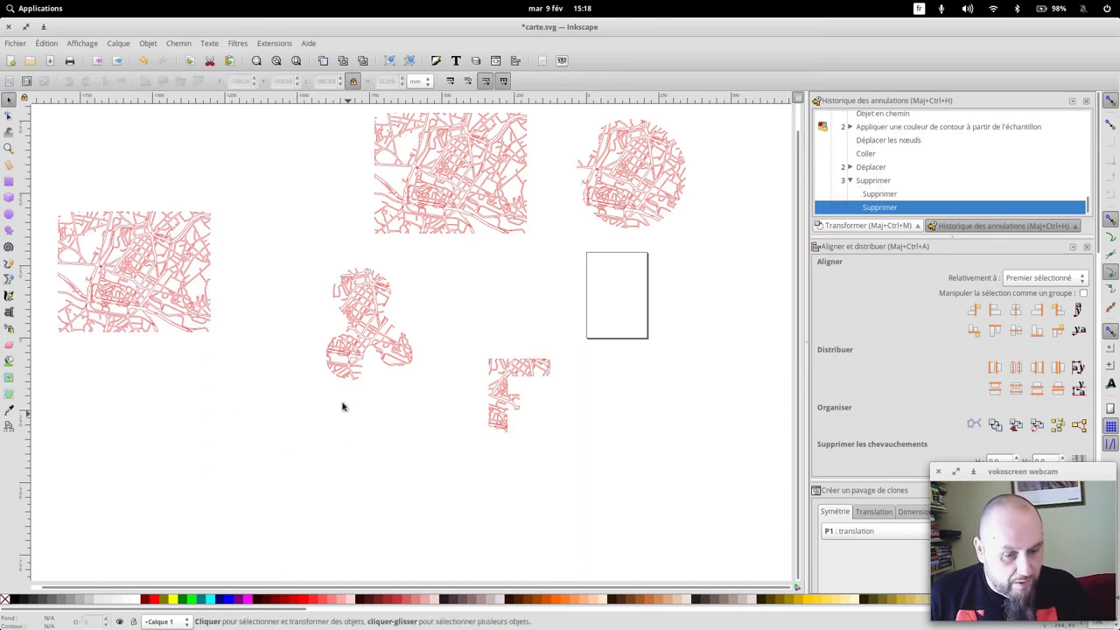
{"action": "left_click", "coordinate": [15, 43]}
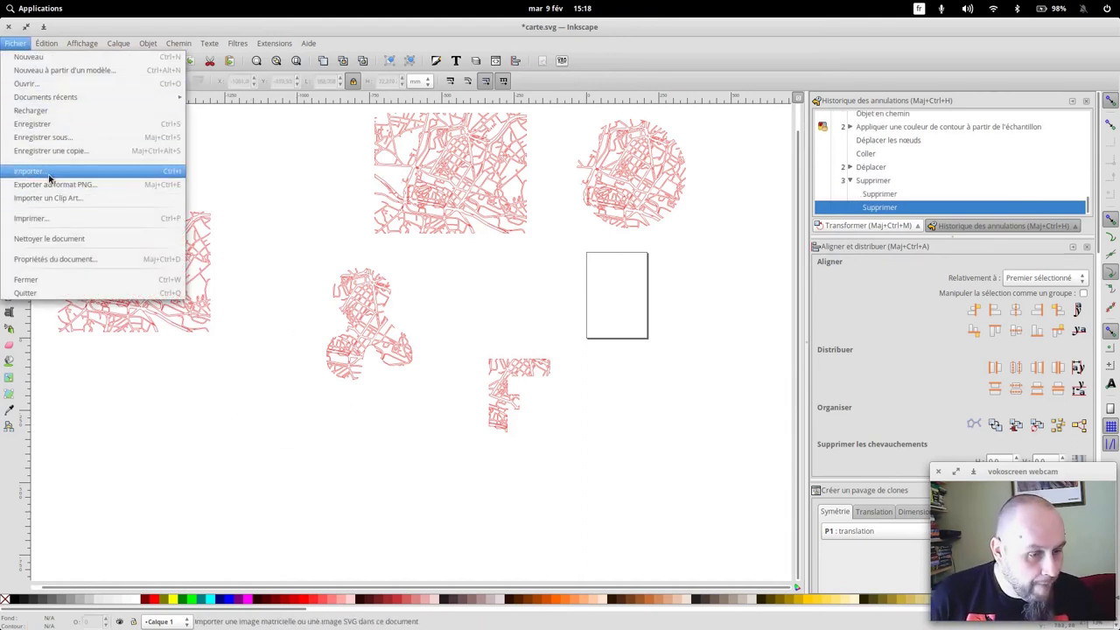
Import logo-Fab-C-Fond-Blanc.png from MEGA's Charte Graphique - fab-c folder and place it left under the map.
{"action": "left_click", "coordinate": [44, 171]}
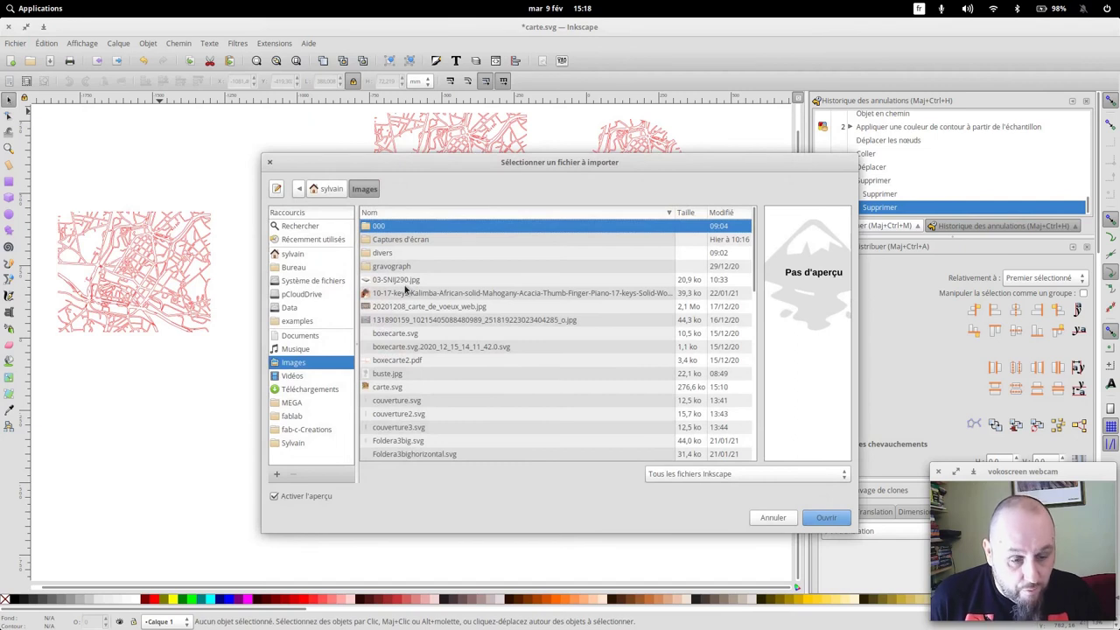
{"action": "left_click", "coordinate": [294, 416]}
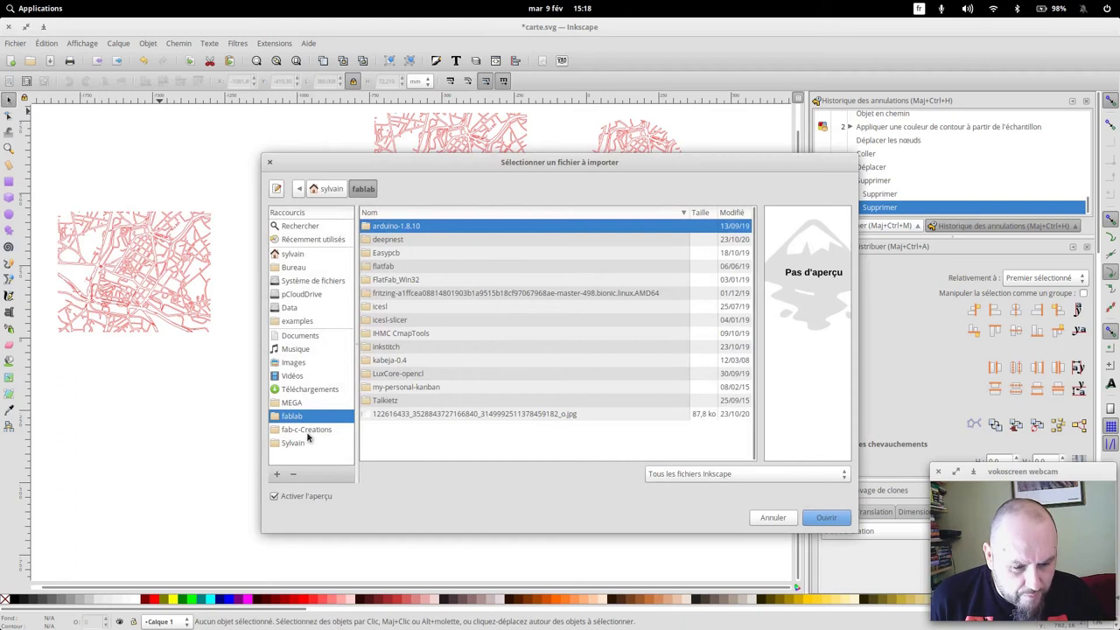
{"action": "left_click", "coordinate": [307, 432]}
{"action": "double_click", "coordinate": [389, 228]}
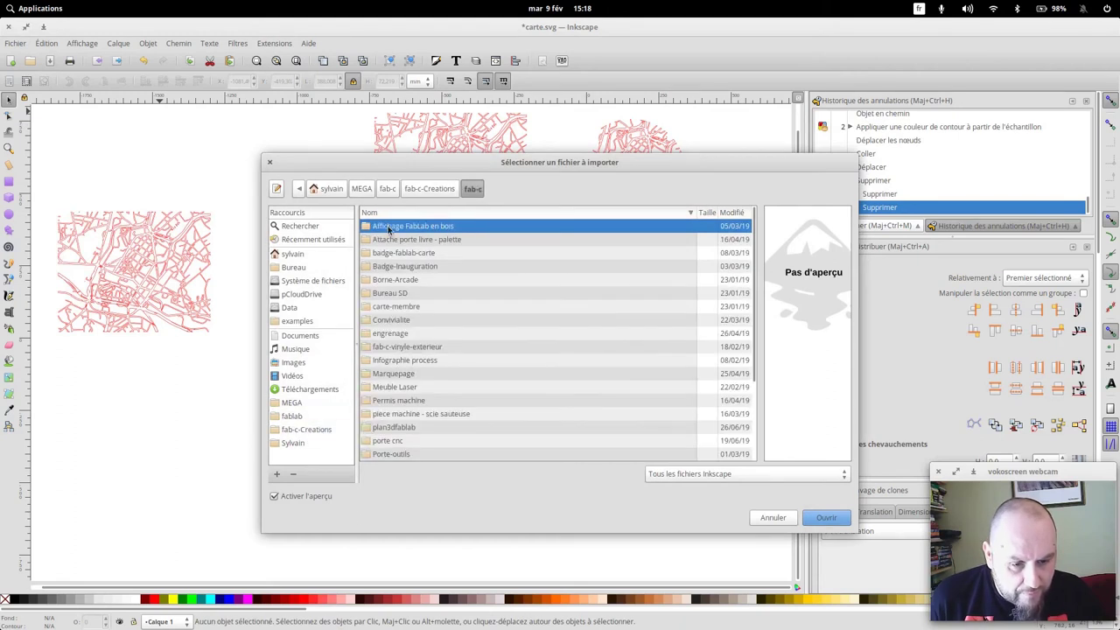
{"action": "left_click", "coordinate": [311, 403]}
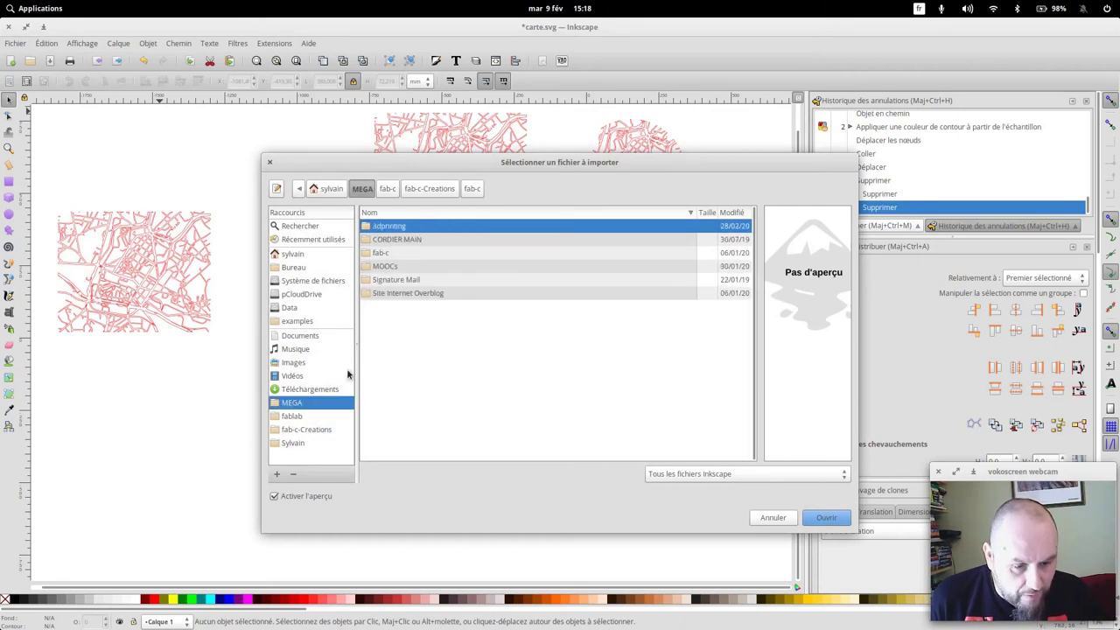
{"action": "double_click", "coordinate": [399, 255]}
{"action": "double_click", "coordinate": [445, 241]}
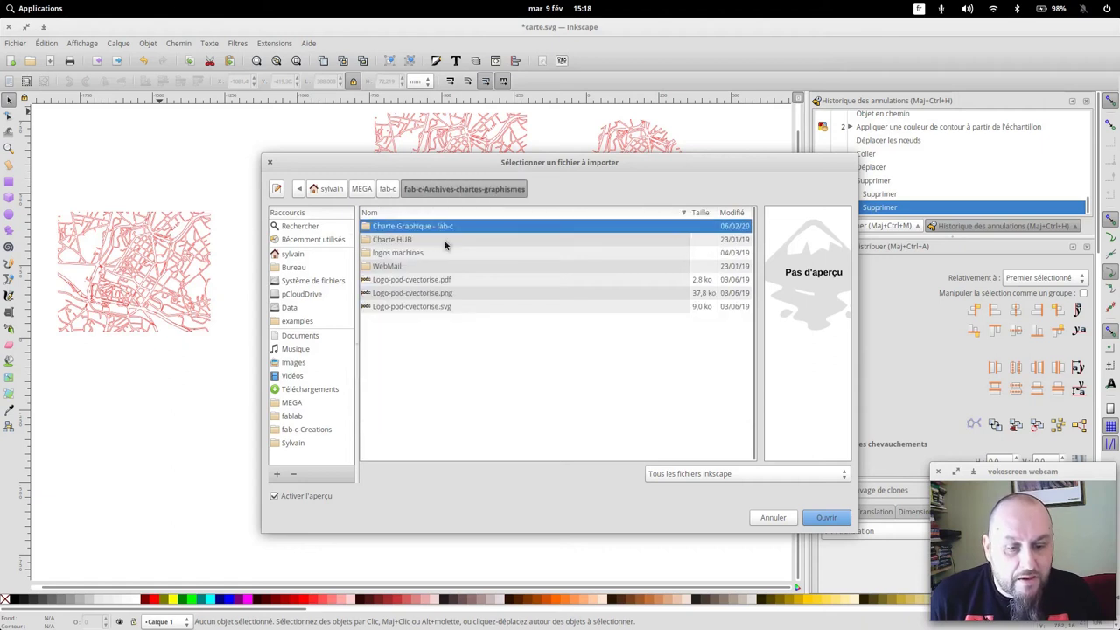
{"action": "double_click", "coordinate": [398, 226]}
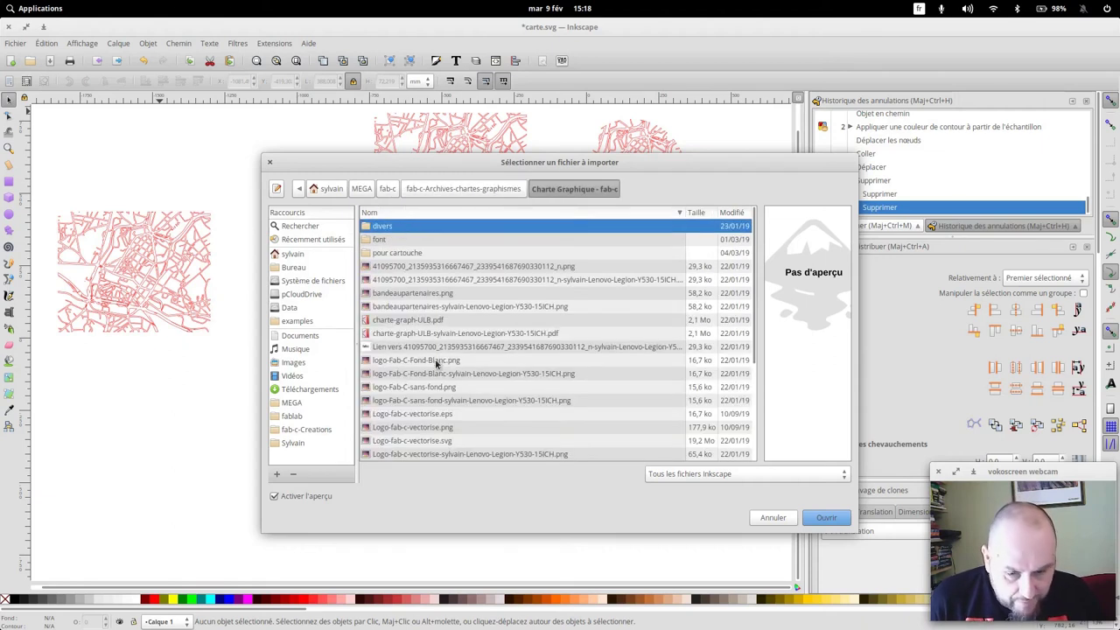
{"action": "left_click", "coordinate": [438, 362]}
{"action": "left_click", "coordinate": [828, 519]}
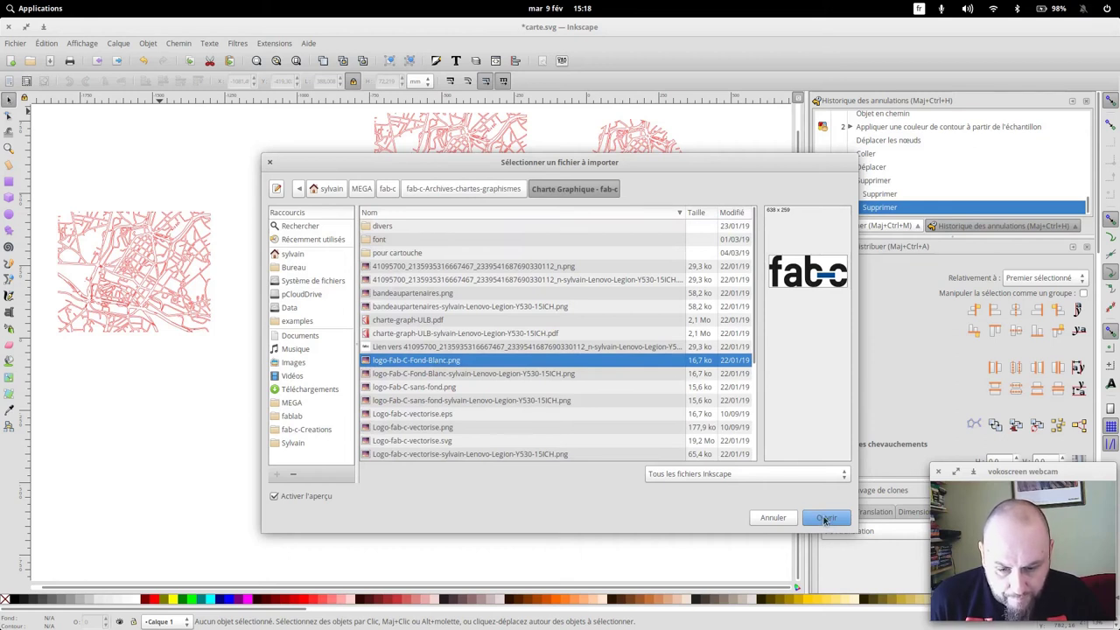
{"action": "left_click", "coordinate": [645, 408]}
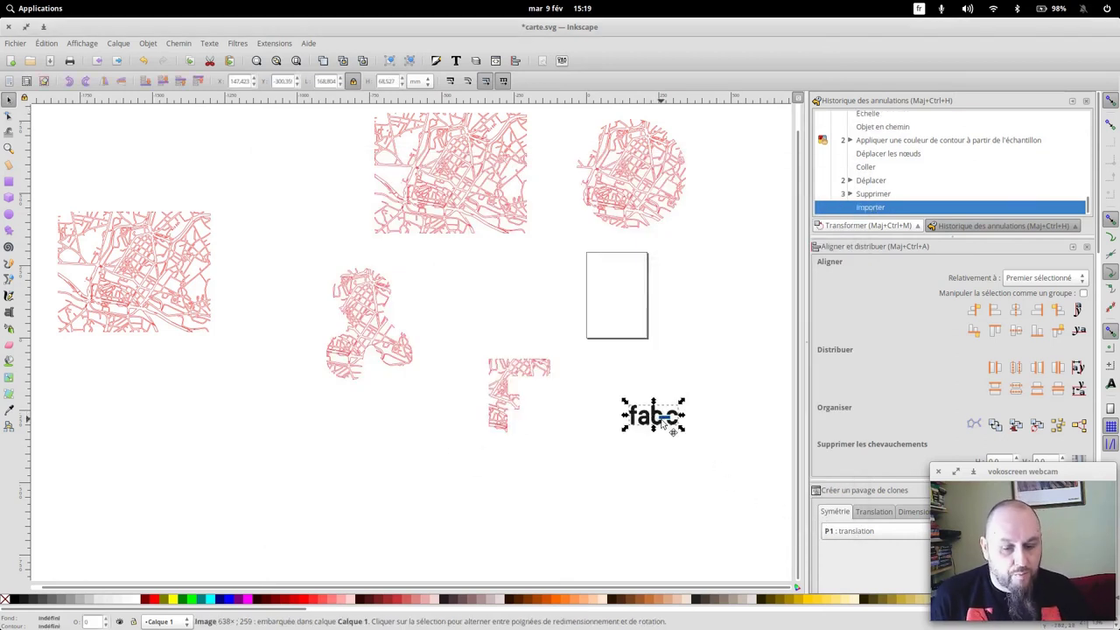
{"action": "left_click_drag", "start_coordinate": [653, 417], "coordinate": [175, 384]}
Trace the fab-c logo bitmap into a vector path placed below the original.
{"action": "left_click", "coordinate": [178, 43]}
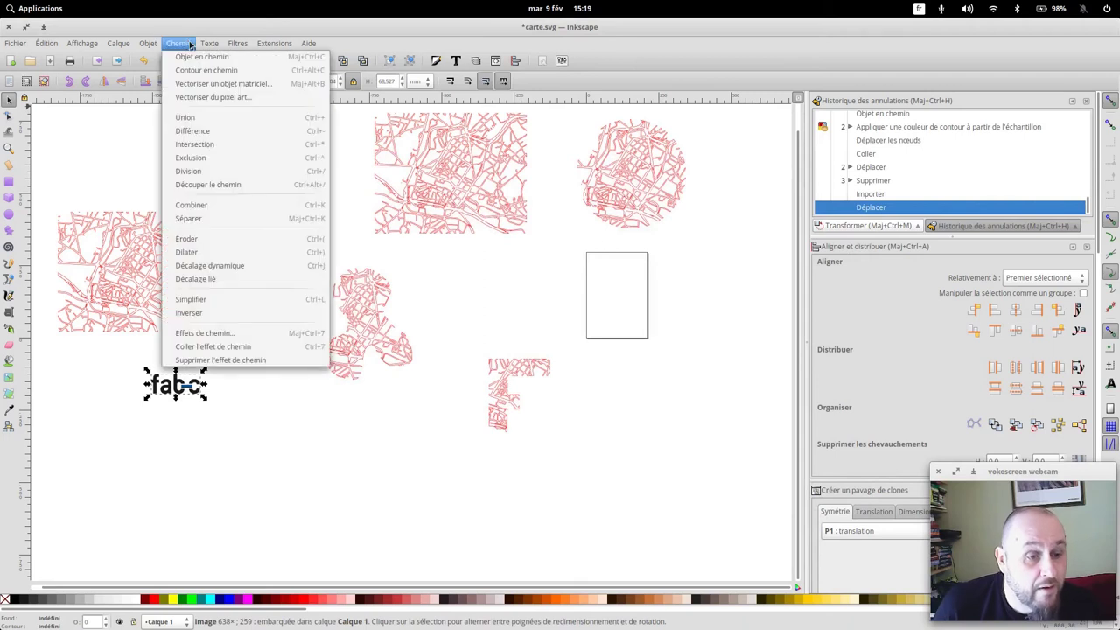
{"action": "left_click", "coordinate": [237, 85]}
{"action": "left_click", "coordinate": [317, 245]}
{"action": "left_click_drag", "start_coordinate": [190, 390], "coordinate": [250, 426]}
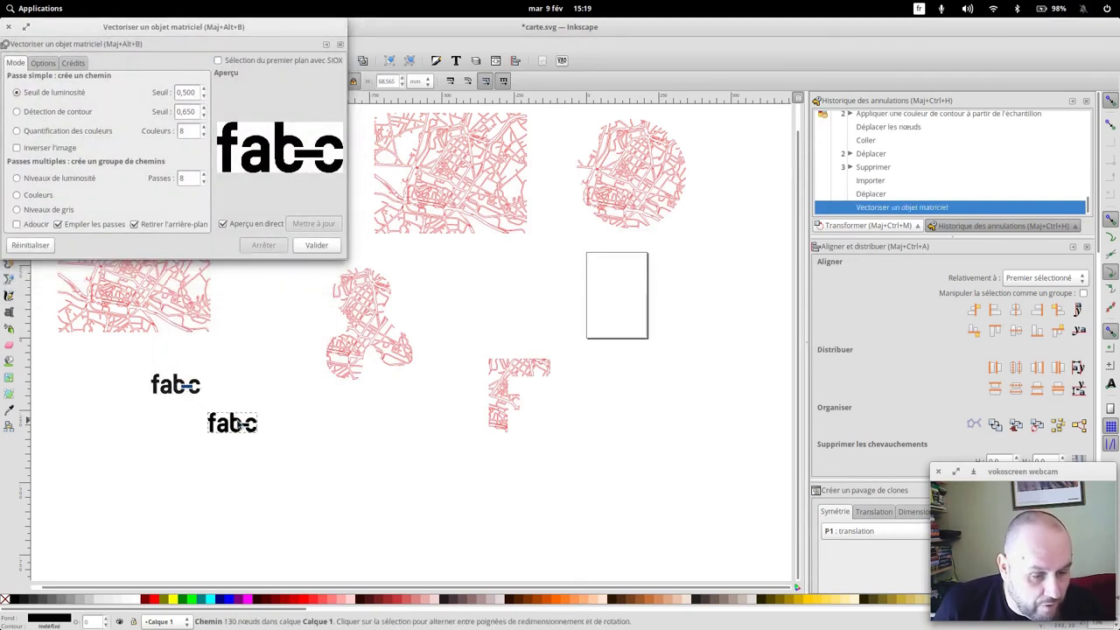
{"action": "left_click", "coordinate": [9, 26]}
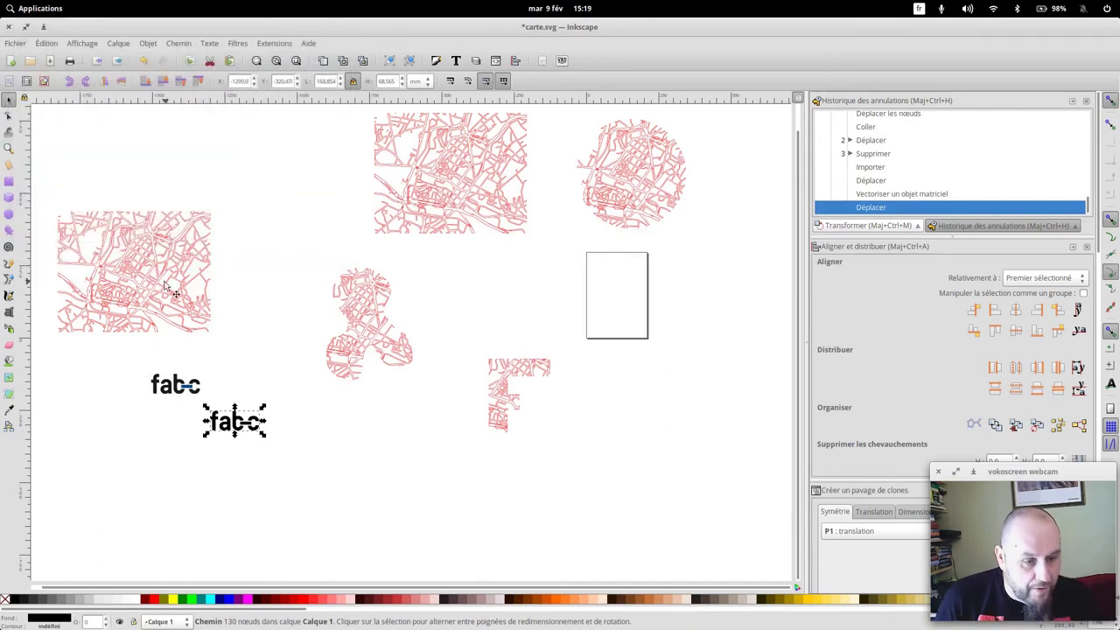
Enlarge the traced fab-c about 2.5 times over the left map and intersect them.
{"action": "left_click_drag", "start_coordinate": [169, 288], "coordinate": [271, 272]}
{"action": "left_click", "coordinate": [254, 425]}
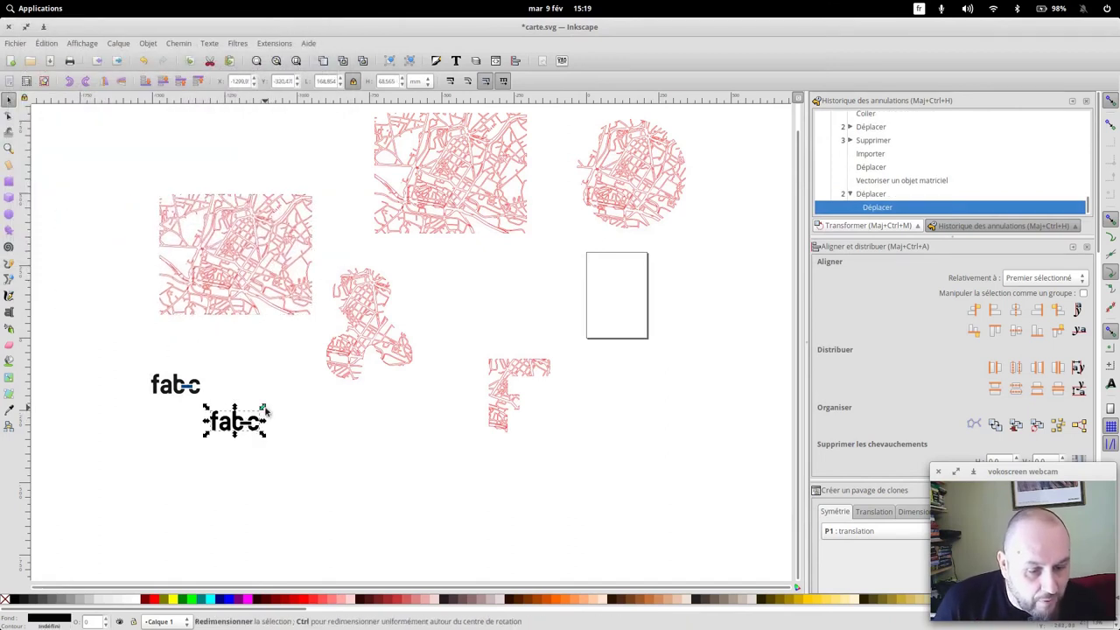
{"action": "mouse_move", "coordinate": [262, 408]}
{"action": "left_mouse_down"}
{"action": "mouse_move", "coordinate": [331, 347]}
{"action": "mouse_move", "coordinate": [354, 374]}
{"action": "left_mouse_up"}
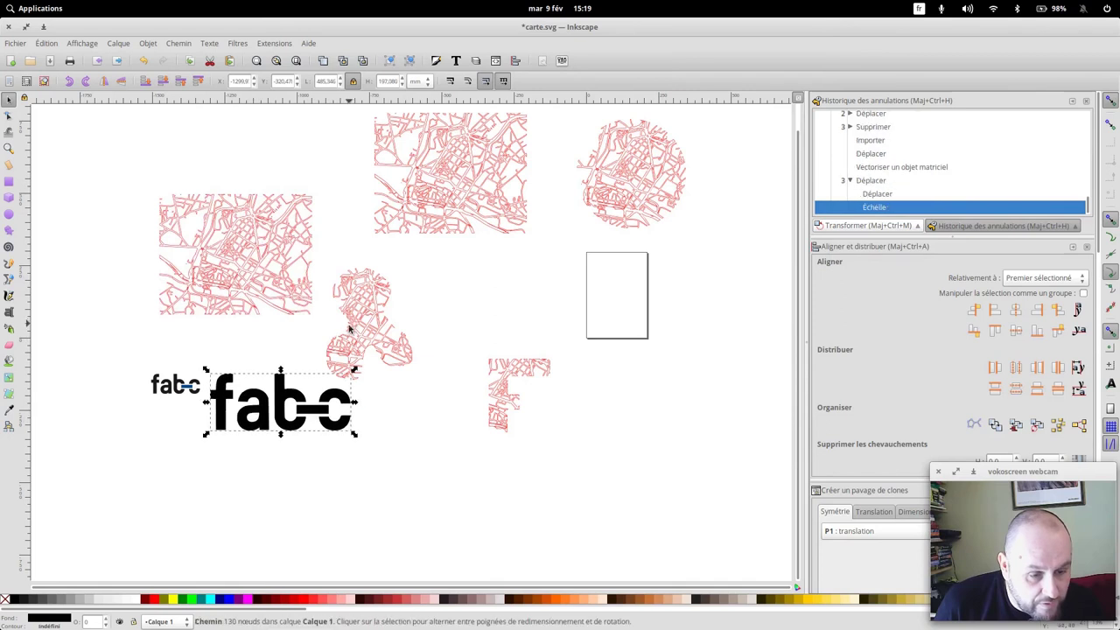
{"action": "mouse_move", "coordinate": [317, 407]}
{"action": "left_mouse_down"}
{"action": "mouse_move", "coordinate": [274, 256]}
{"action": "mouse_move", "coordinate": [304, 263]}
{"action": "left_mouse_up"}
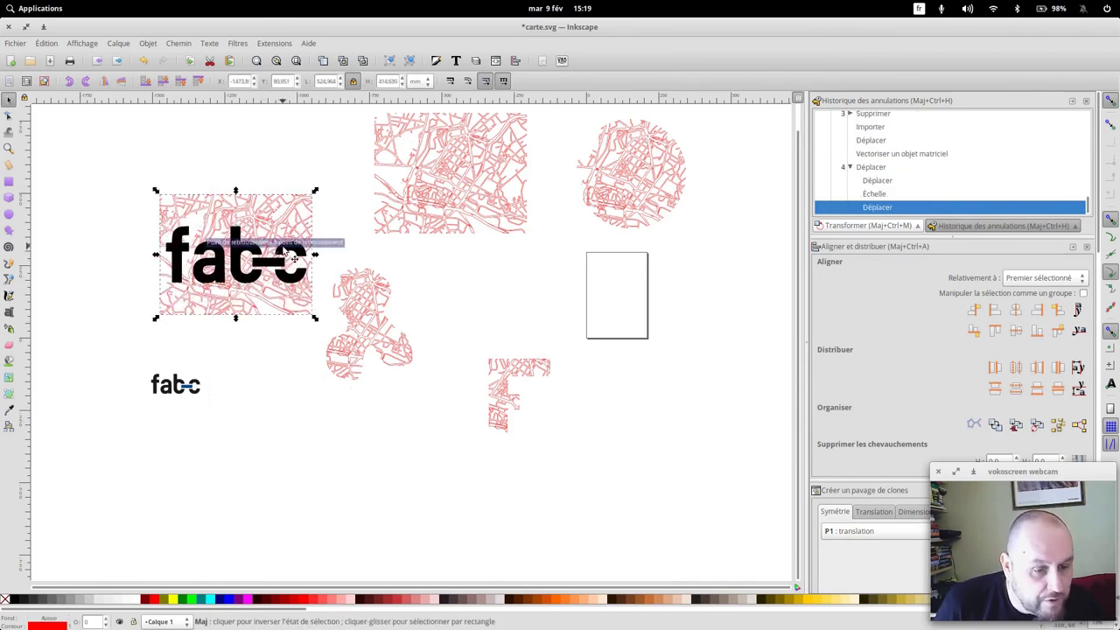
{"action": "left_click", "coordinate": [247, 225], "text": "shift"}
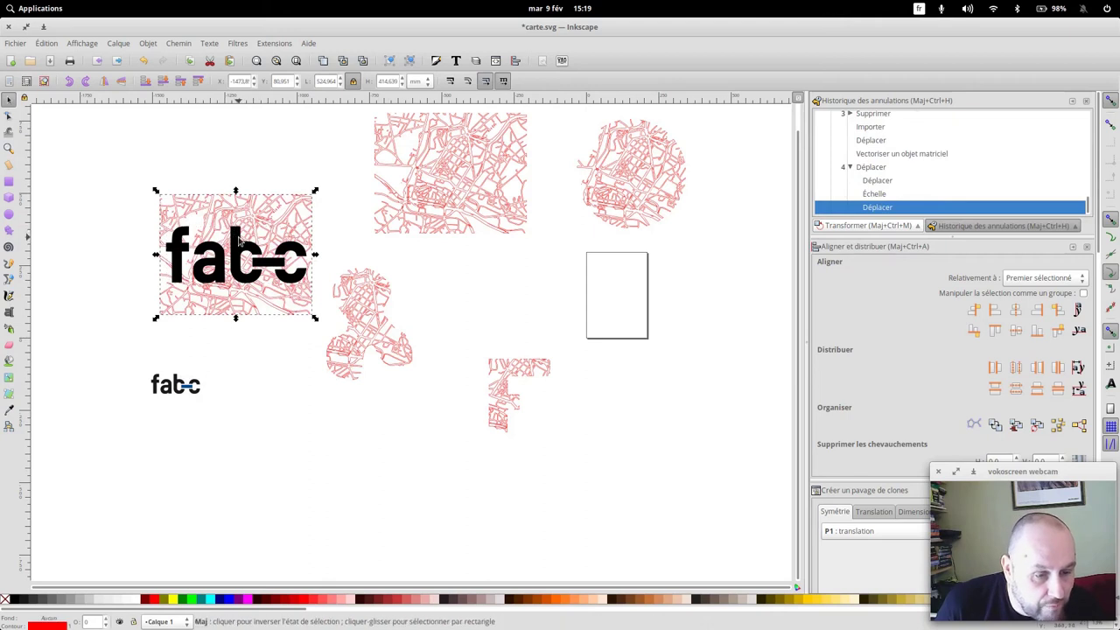
{"action": "left_click", "coordinate": [179, 43]}
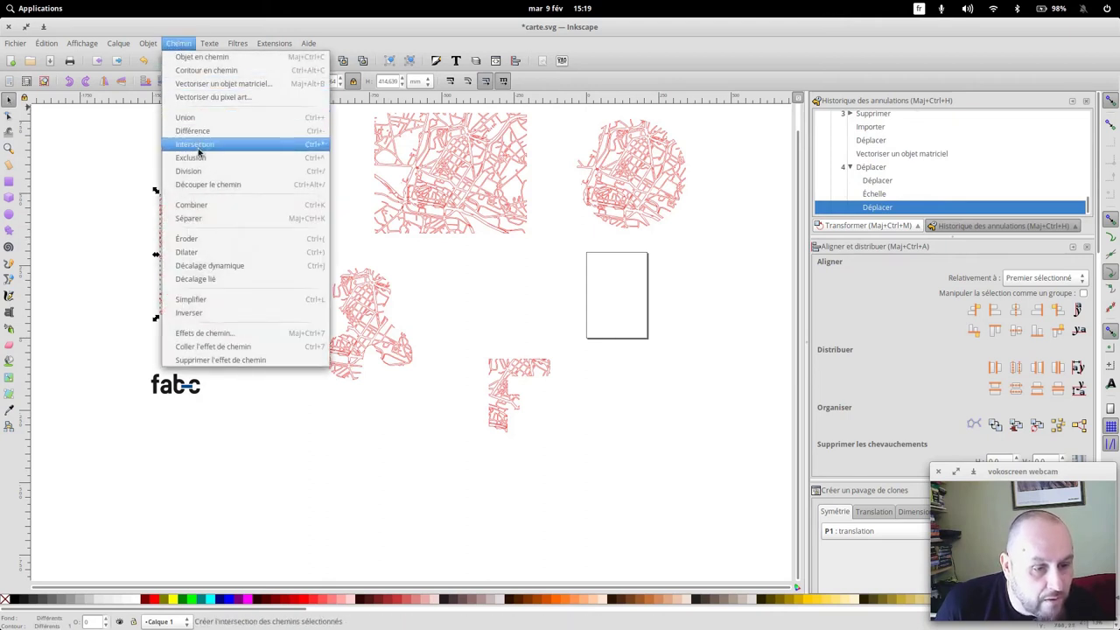
{"action": "left_click", "coordinate": [210, 145]}
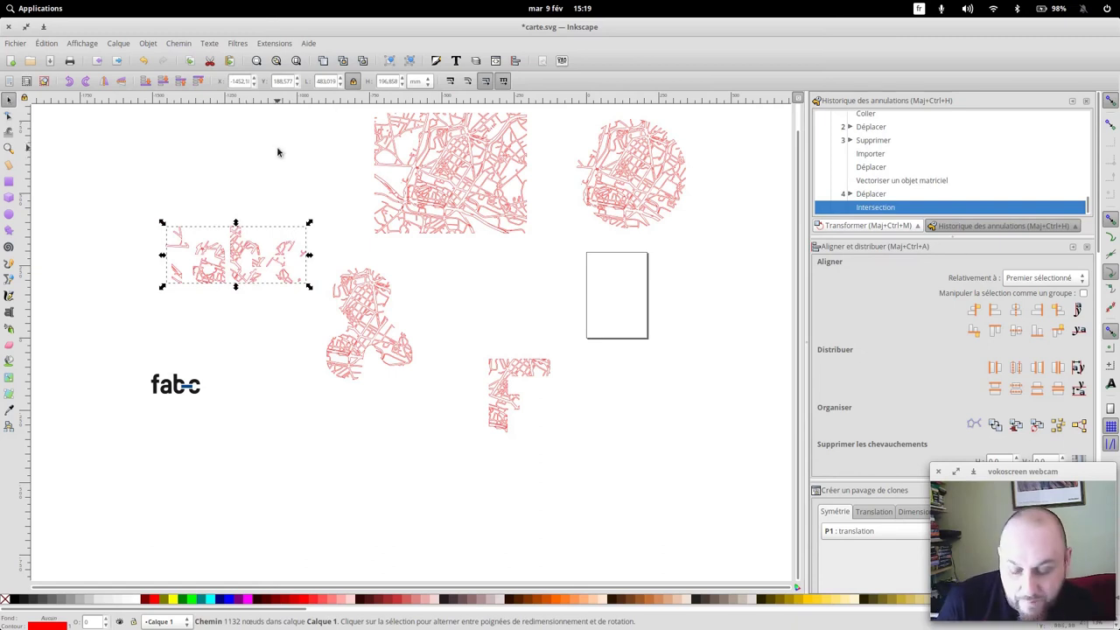
{"action": "key", "text": "minus"}
{"action": "key", "text": "plus"}
{"action": "key", "text": "plus"}
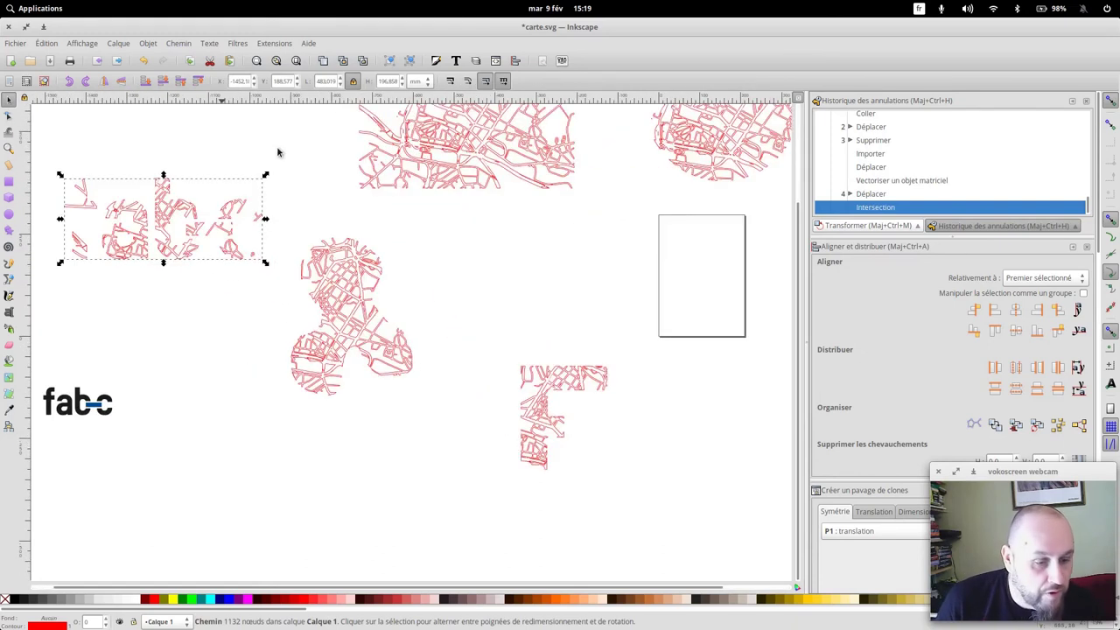
{"action": "scroll", "coordinate": [135, 337], "scroll_direction": "up", "scroll_amount": 1}
{"action": "left_click_drag", "start_coordinate": [189, 326], "coordinate": [455, 352]}
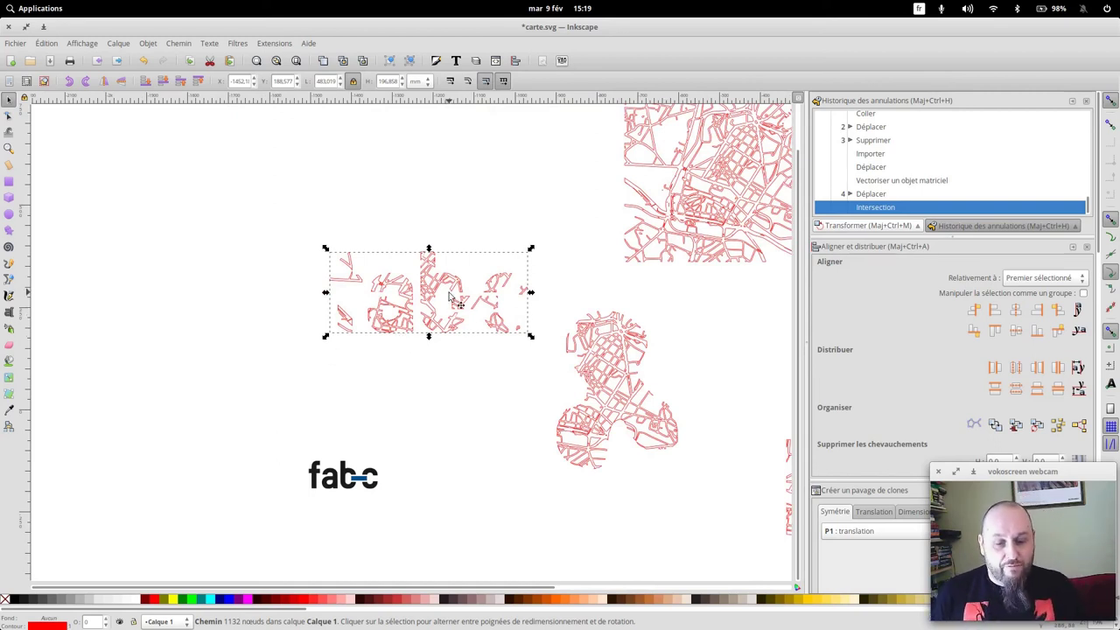
{"action": "key", "text": "minus"}
{"action": "key", "text": "minus"}
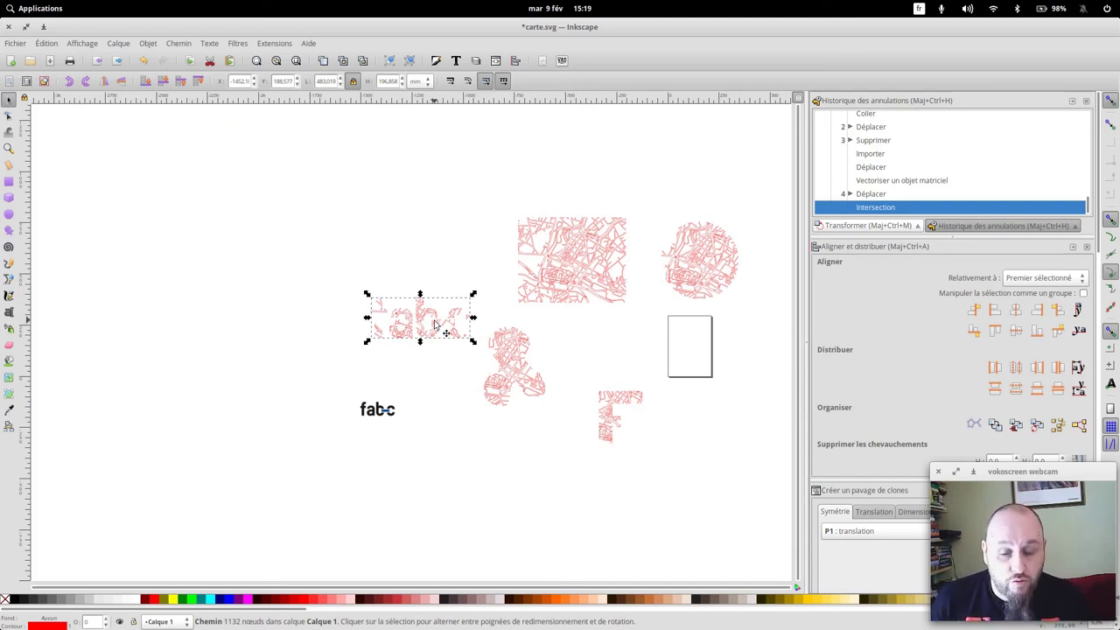
{"action": "scroll", "coordinate": [586, 399], "scroll_direction": "down", "scroll_amount": 2}
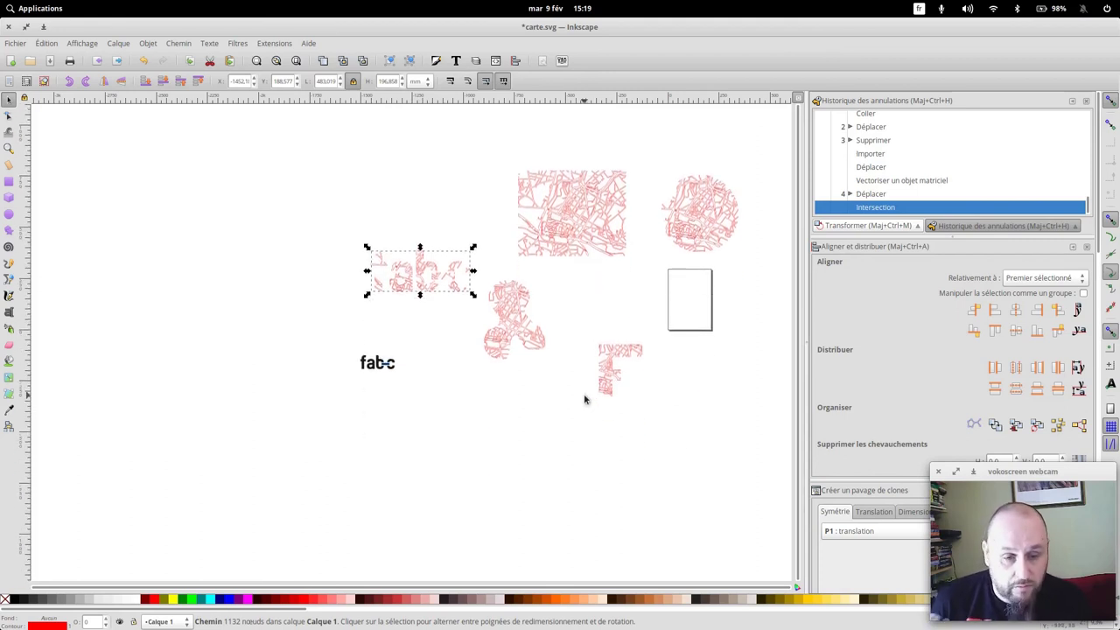
{"action": "scroll", "coordinate": [586, 400], "scroll_direction": "up", "scroll_amount": 1}
{"action": "scroll", "coordinate": [586, 376], "scroll_direction": "up", "scroll_amount": 1}
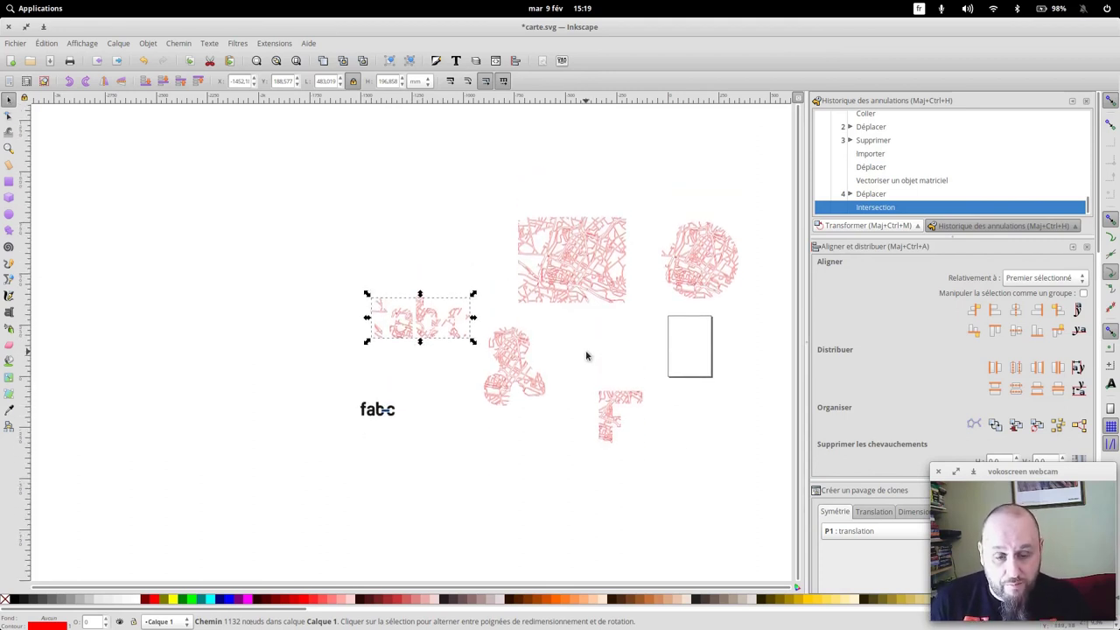
{"action": "key", "text": "plus"}
{"action": "key", "text": "plus"}
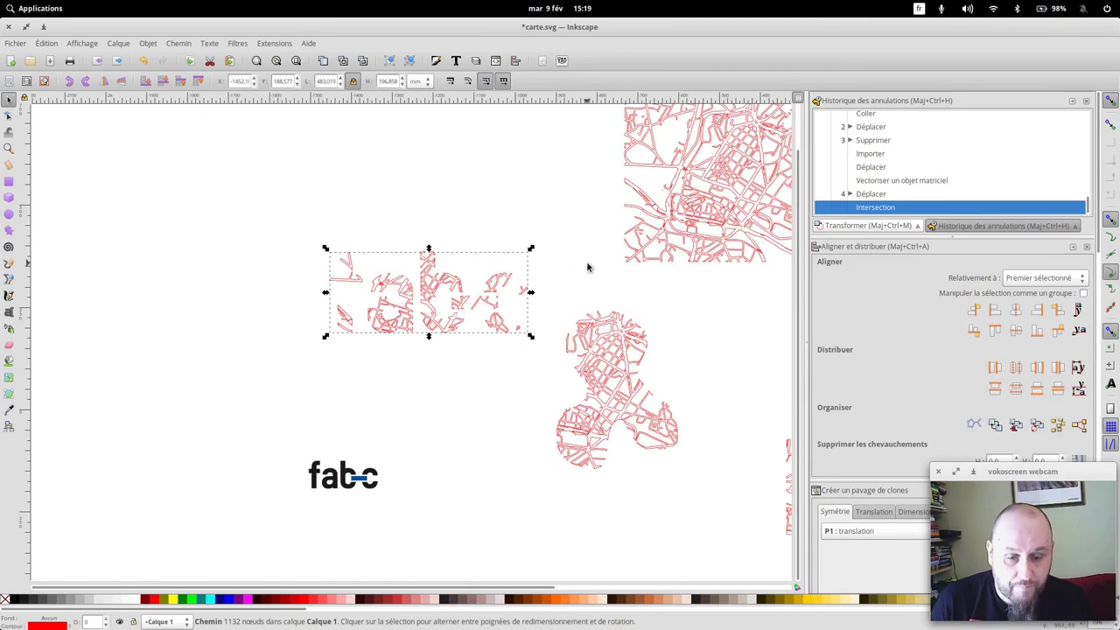
{"action": "scroll", "coordinate": [578, 269], "scroll_direction": "up", "scroll_amount": 1}
{"action": "key", "text": "plus"}
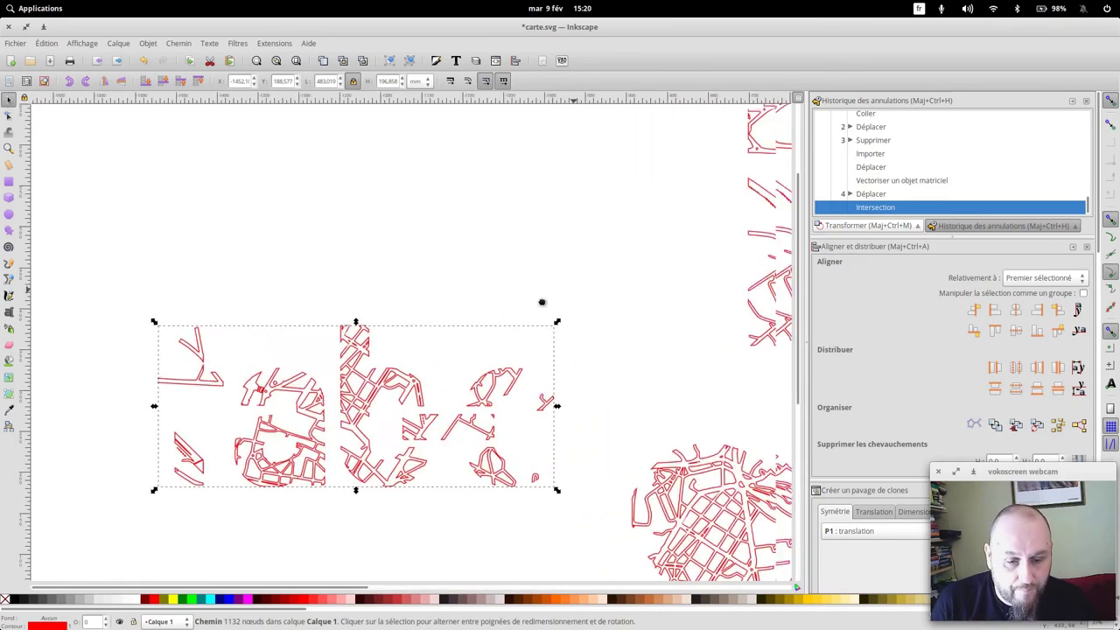
{"action": "scroll", "coordinate": [612, 306], "scroll_direction": "down", "scroll_amount": 5}
{"action": "key", "text": "plus"}
{"action": "key", "text": "plus"}
{"action": "scroll", "coordinate": [670, 346], "scroll_direction": "down", "scroll_amount": 1}
{"action": "scroll", "coordinate": [676, 357], "scroll_direction": "down", "scroll_amount": 1}
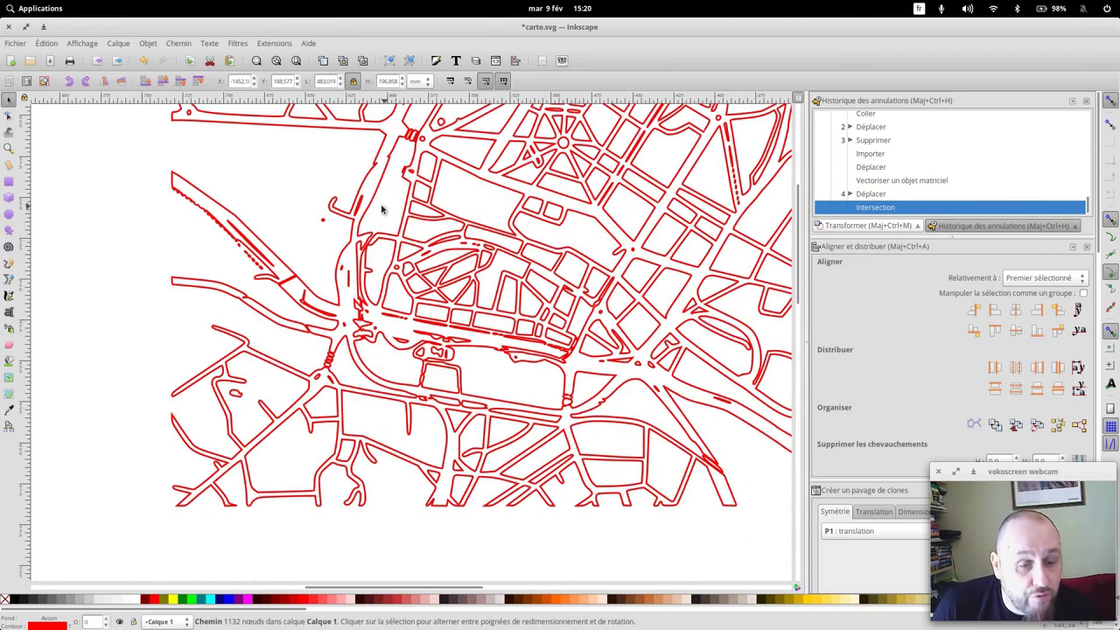
Measure a street's width on the red map with the Measure tool, reading about 2,82 mm.
{"action": "left_click", "coordinate": [9, 163]}
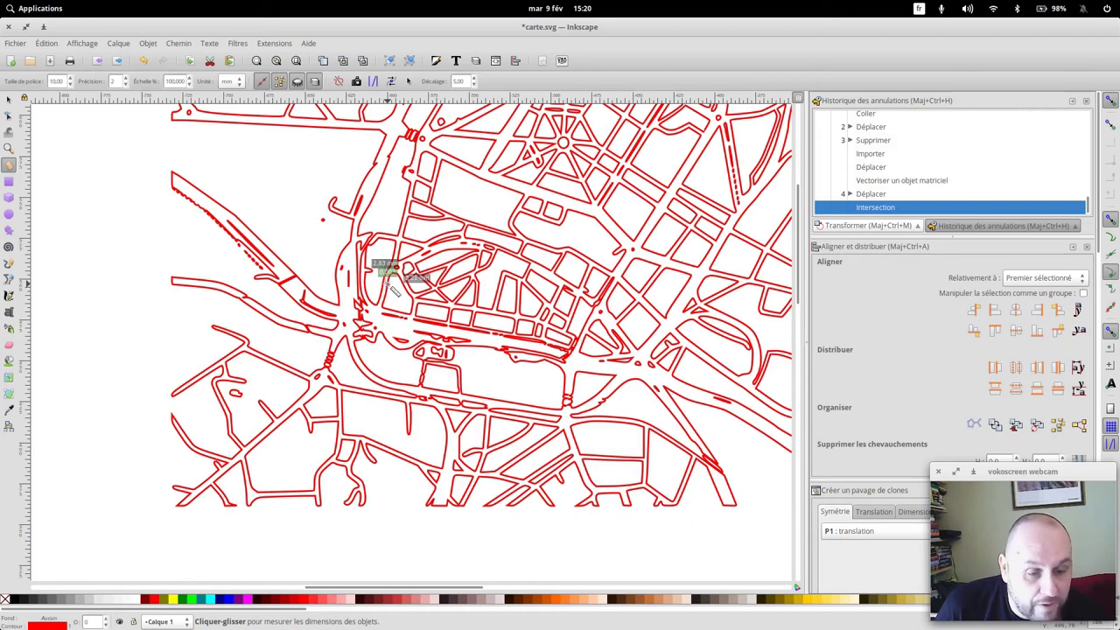
{"action": "scroll", "coordinate": [393, 290], "scroll_direction": "up", "scroll_amount": 2}
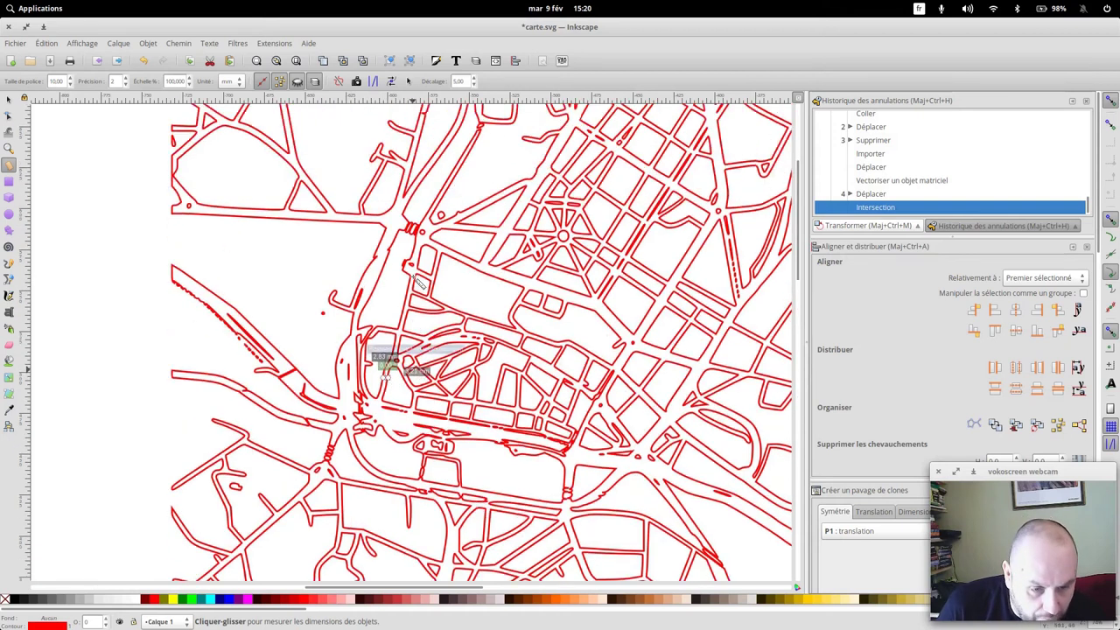
{"action": "scroll", "coordinate": [420, 367], "scroll_direction": "up", "scroll_amount": 2}
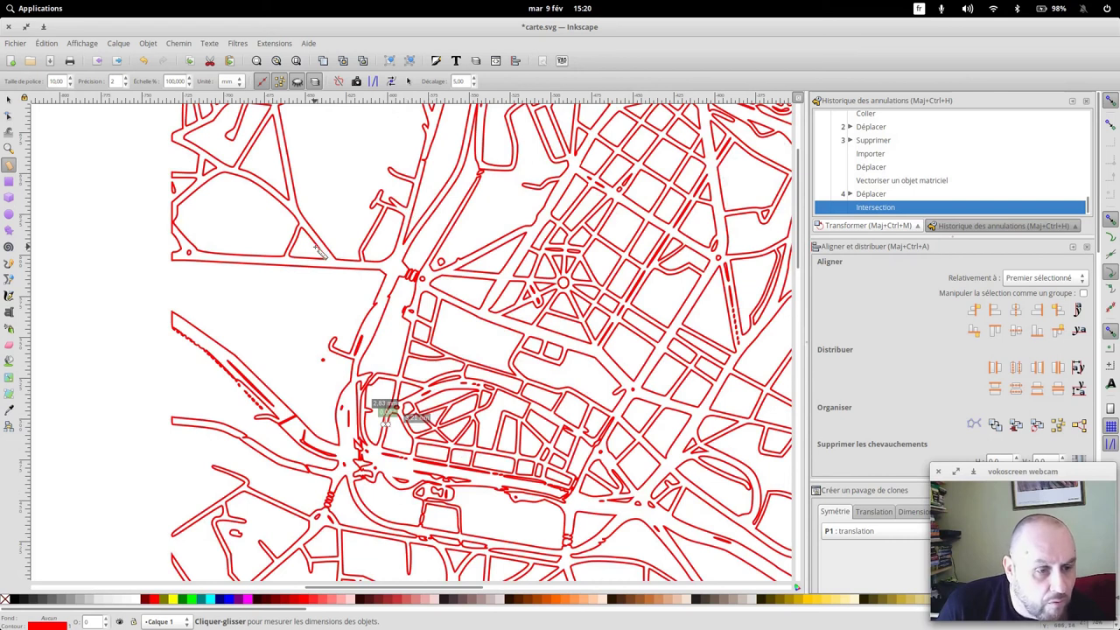
{"action": "left_click", "coordinate": [253, 261]}
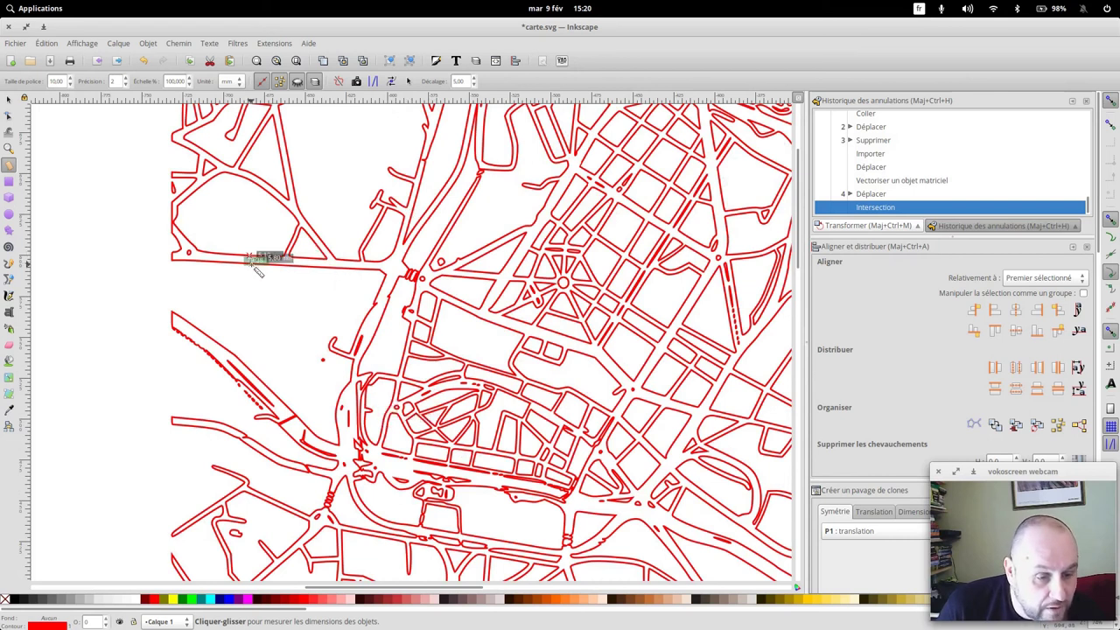
{"action": "left_click_drag", "start_coordinate": [433, 341], "coordinate": [435, 333]}
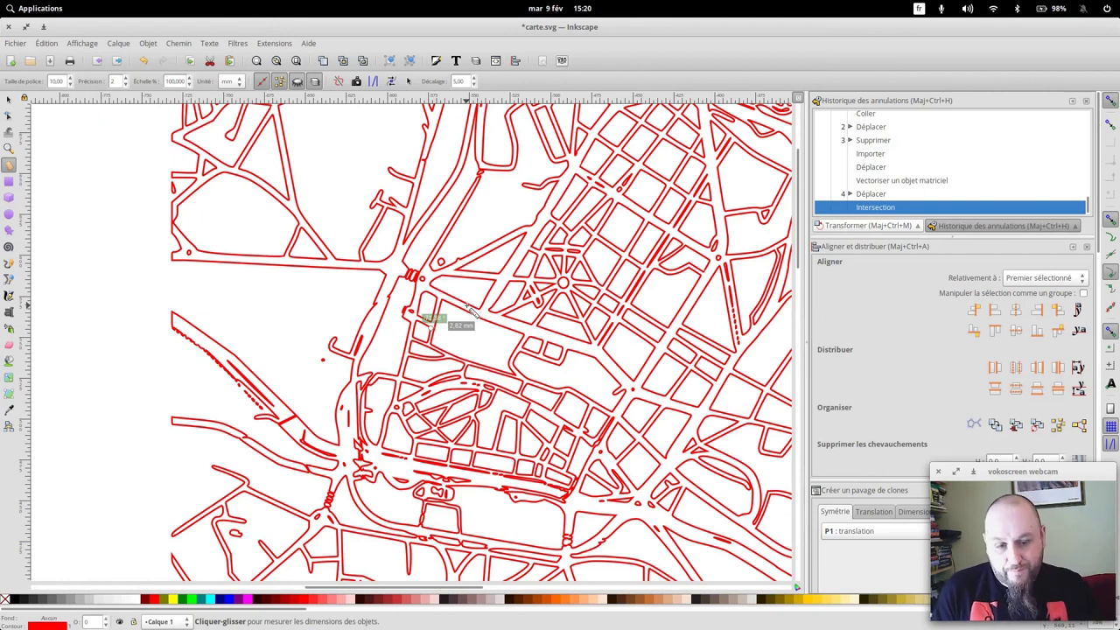
{"action": "scroll", "coordinate": [534, 319], "scroll_direction": "up", "scroll_amount": 3}
{"action": "scroll", "coordinate": [534, 319], "scroll_direction": "down", "scroll_amount": 5}
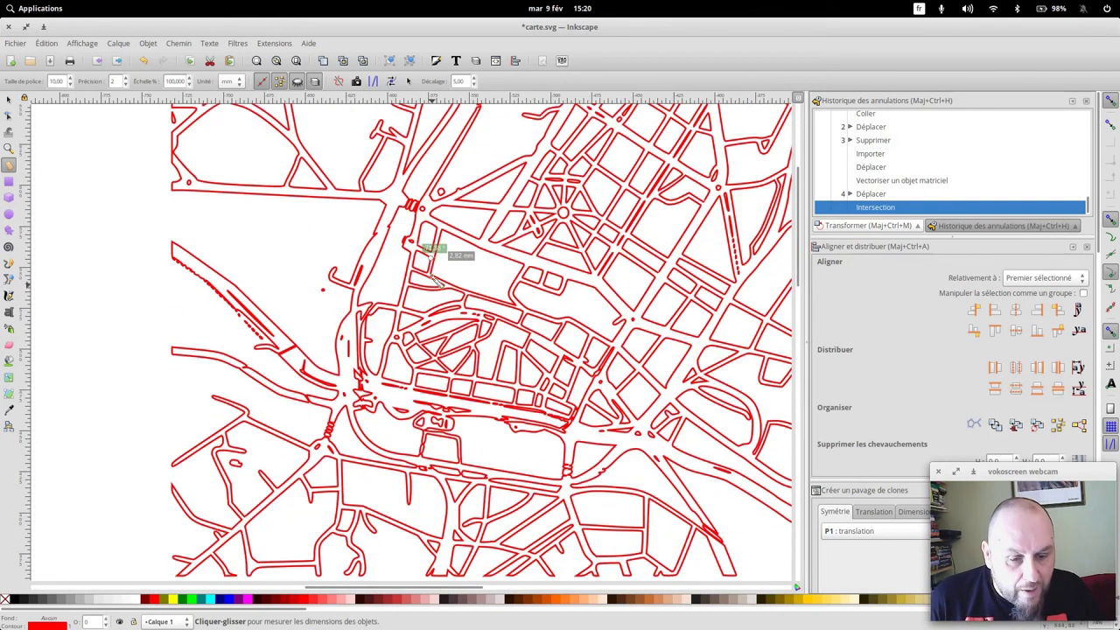
{"action": "scroll", "coordinate": [440, 212], "scroll_direction": "up", "scroll_amount": 1}
{"action": "key", "text": "minus"}
{"action": "key", "text": "minus"}
{"action": "key", "text": "minus"}
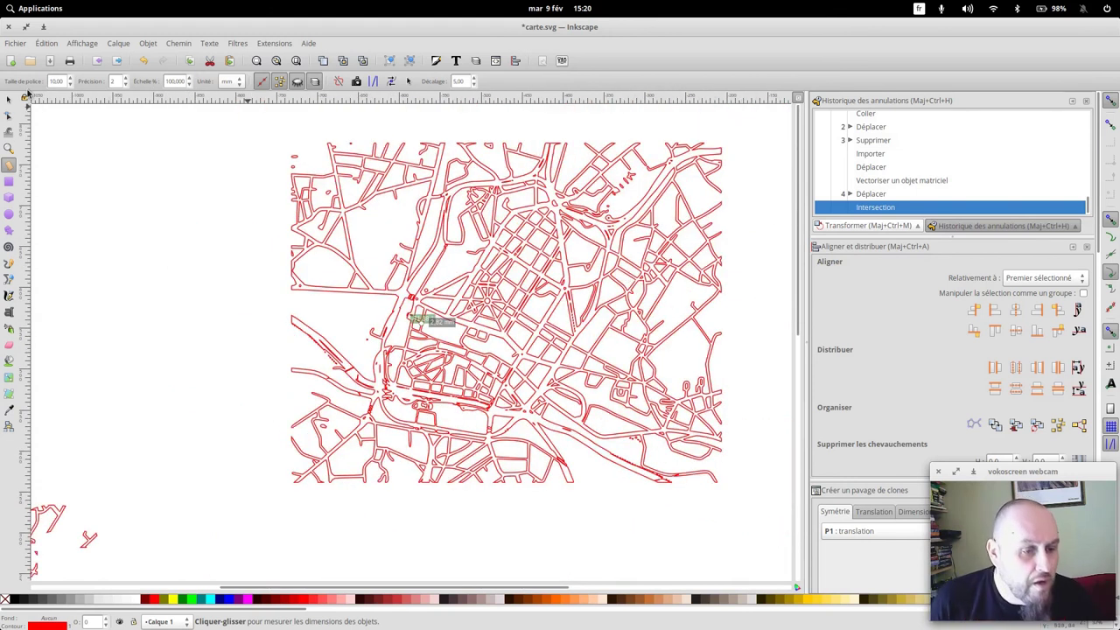
Draw a red-outlined rectangle about 506 × 481 mm around the whole rectangular street map.
{"action": "left_click", "coordinate": [9, 99]}
{"action": "left_click", "coordinate": [524, 212]}
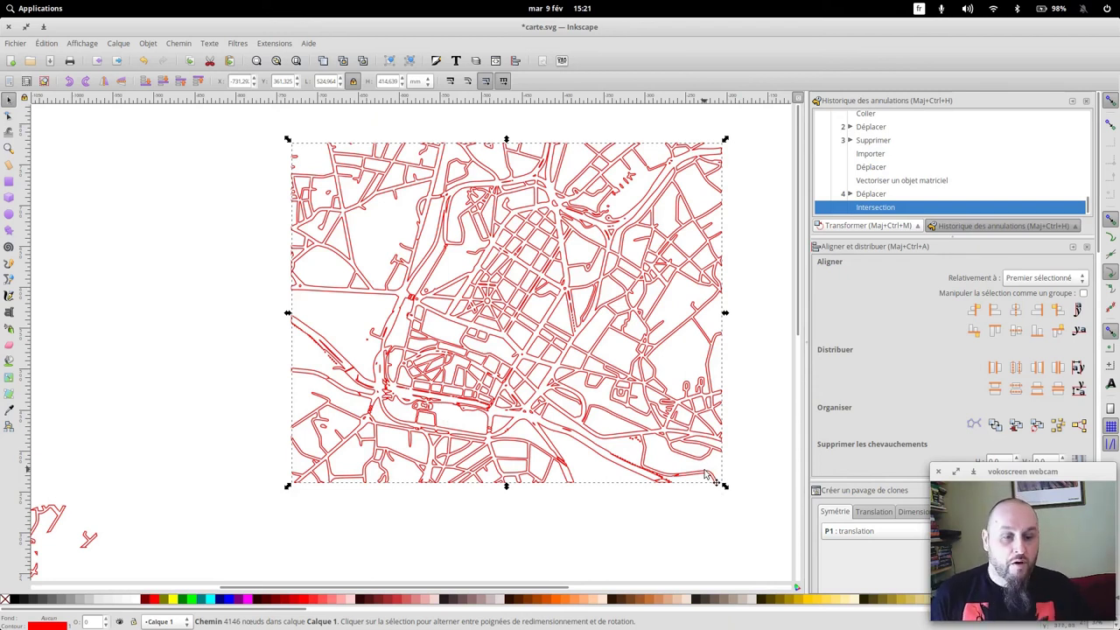
{"action": "left_click", "coordinate": [9, 182]}
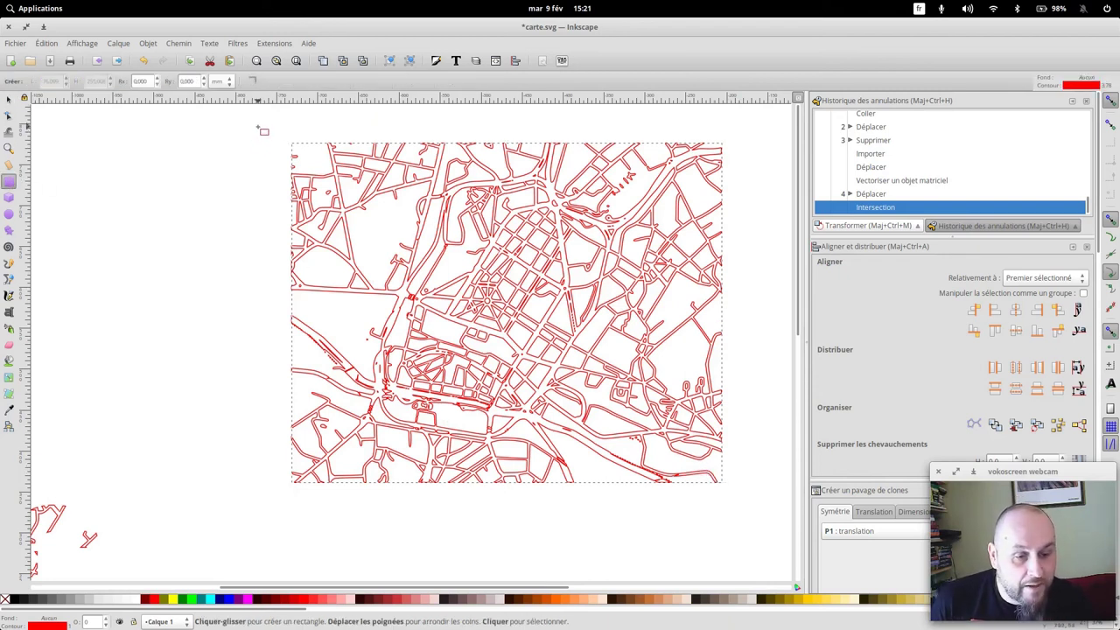
{"action": "left_click_drag", "start_coordinate": [263, 120], "coordinate": [754, 513]}
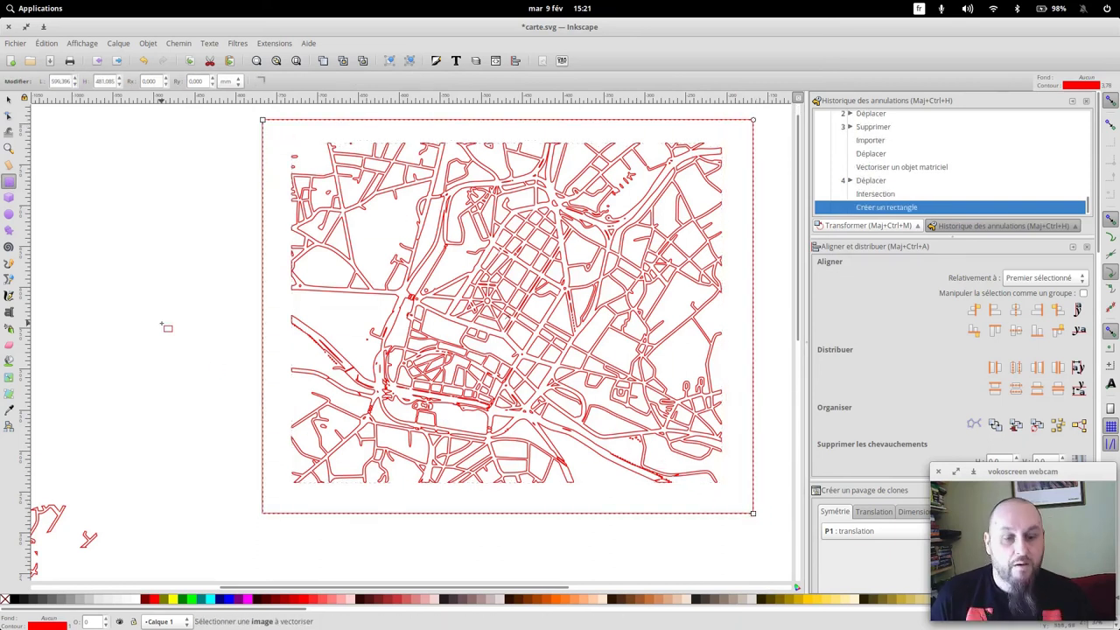